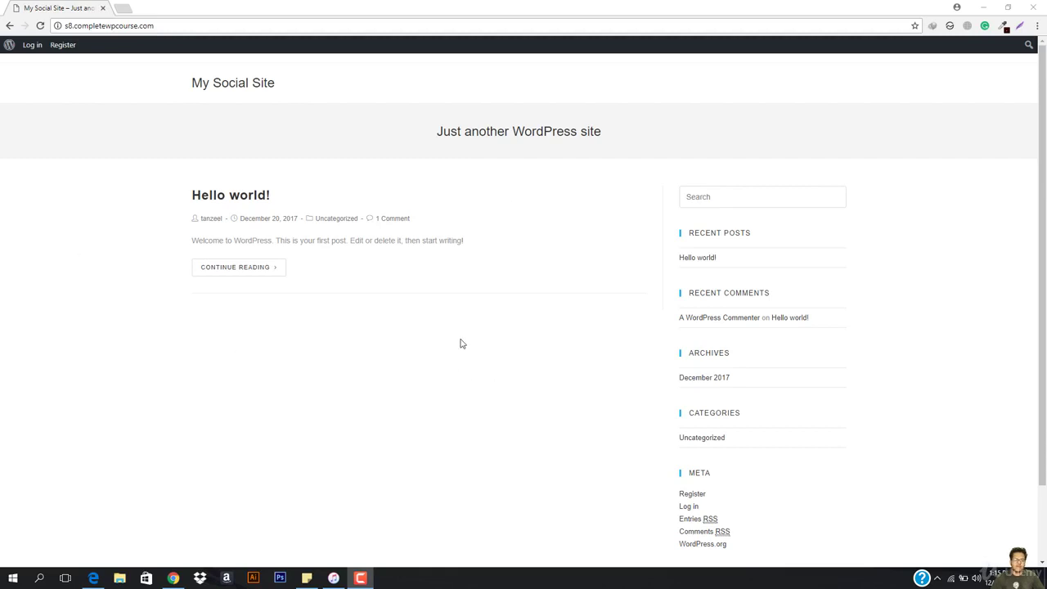
- Log in to the site with the administrator's username and account password
scroll(512, 354, down, 2)
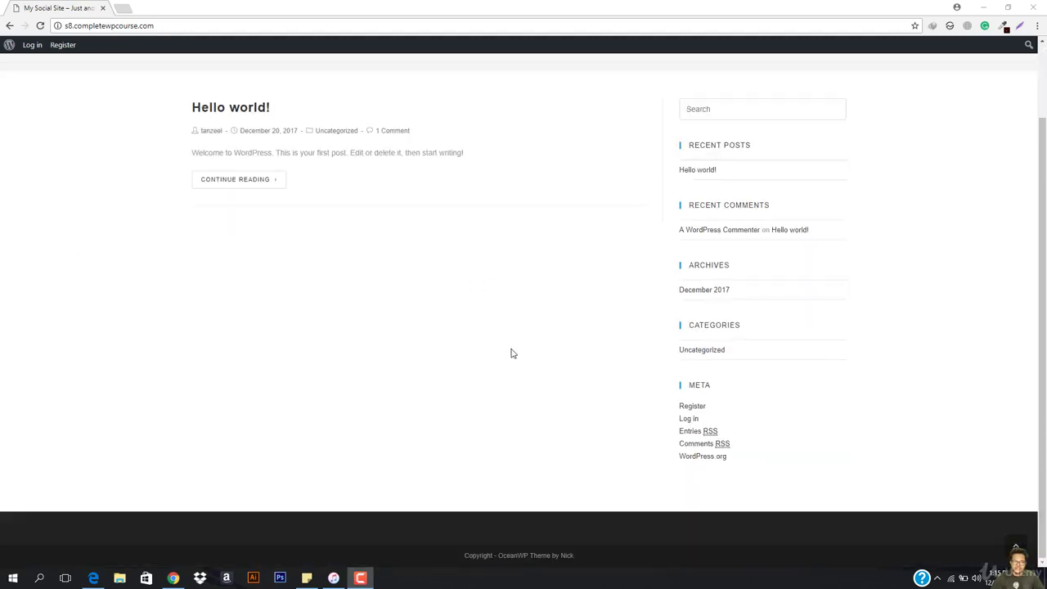
scroll(511, 353, up, 2)
click(32, 47)
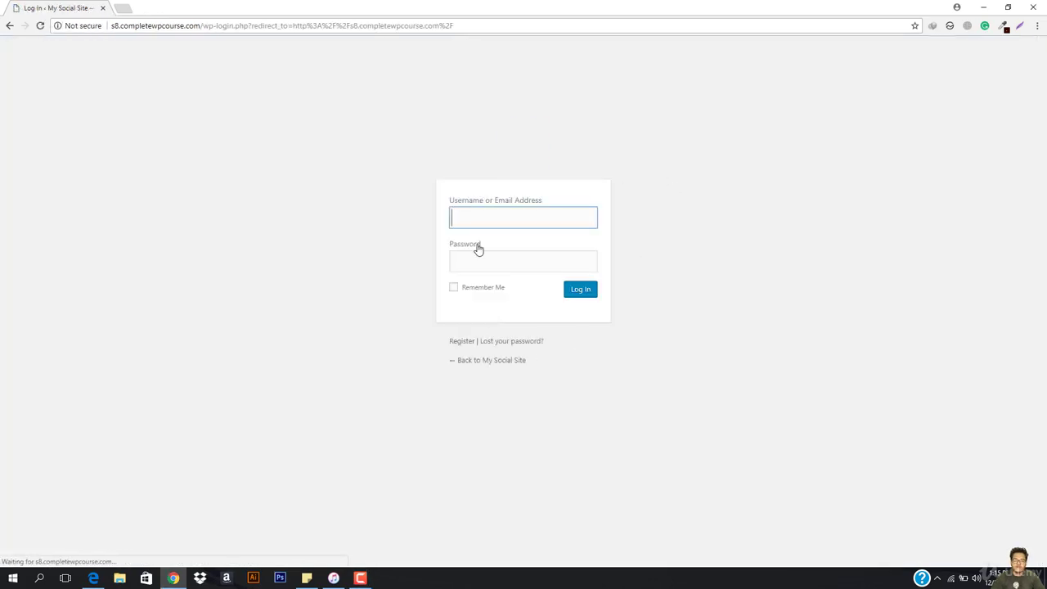
text(ta)
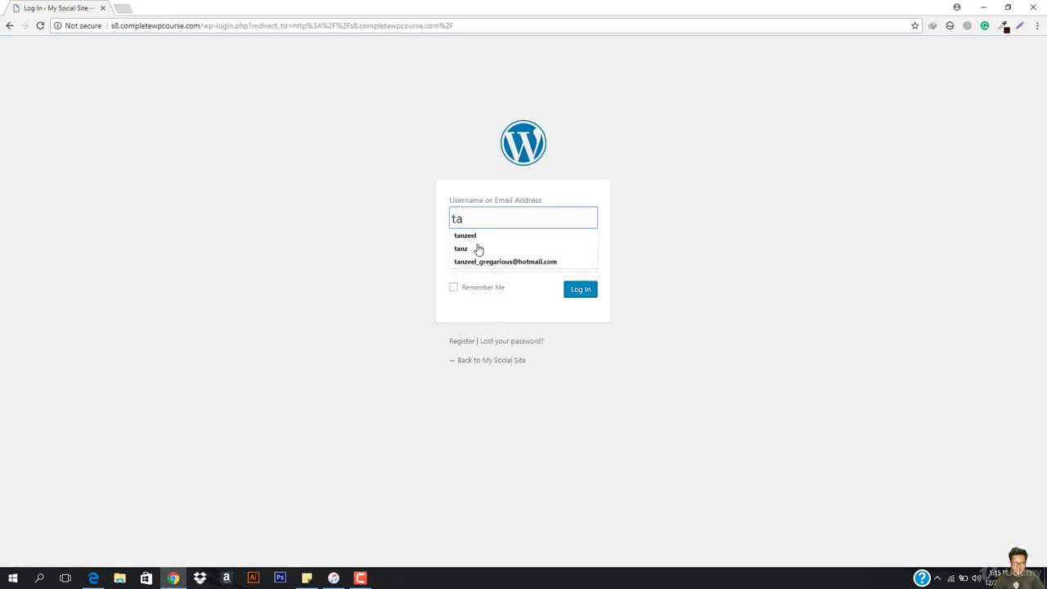
text(nzeel)
key(Tab)
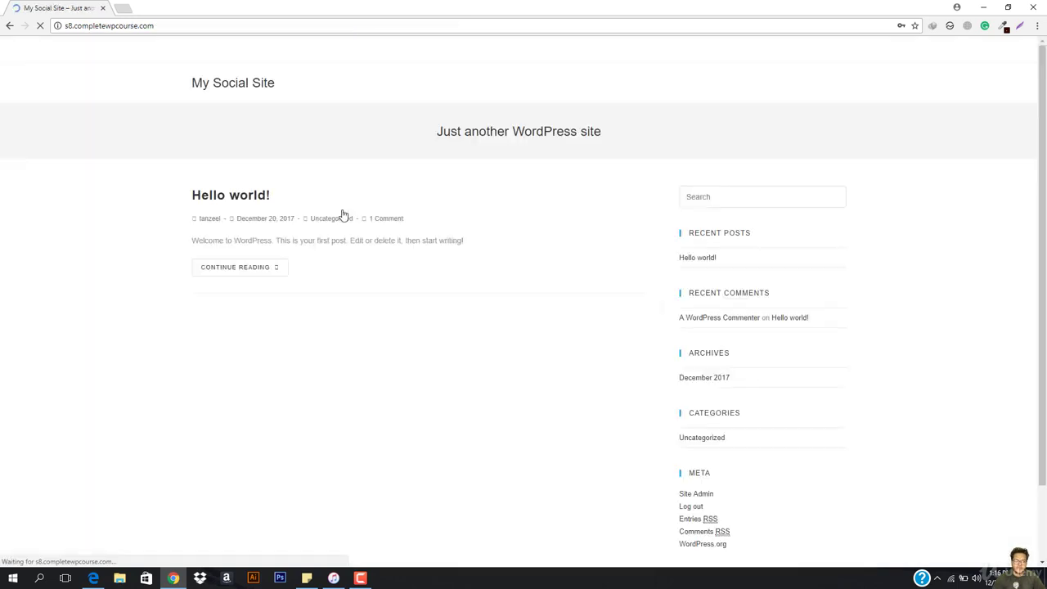
click(565, 132)
- Open the mention notification and view the mentions listed in the logged-in account's activity
mouse_move(945, 47)
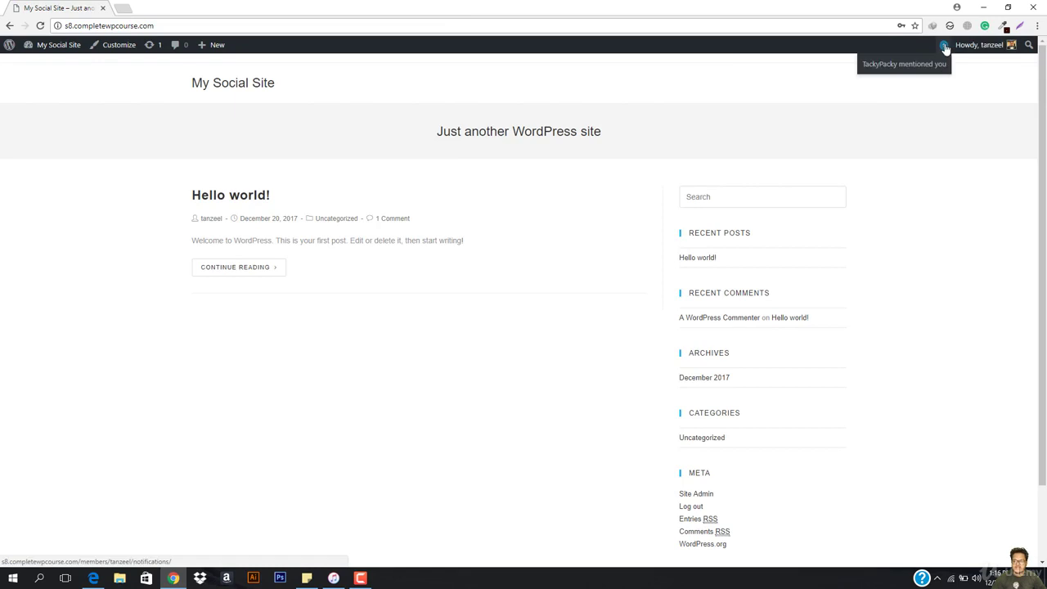
click(907, 67)
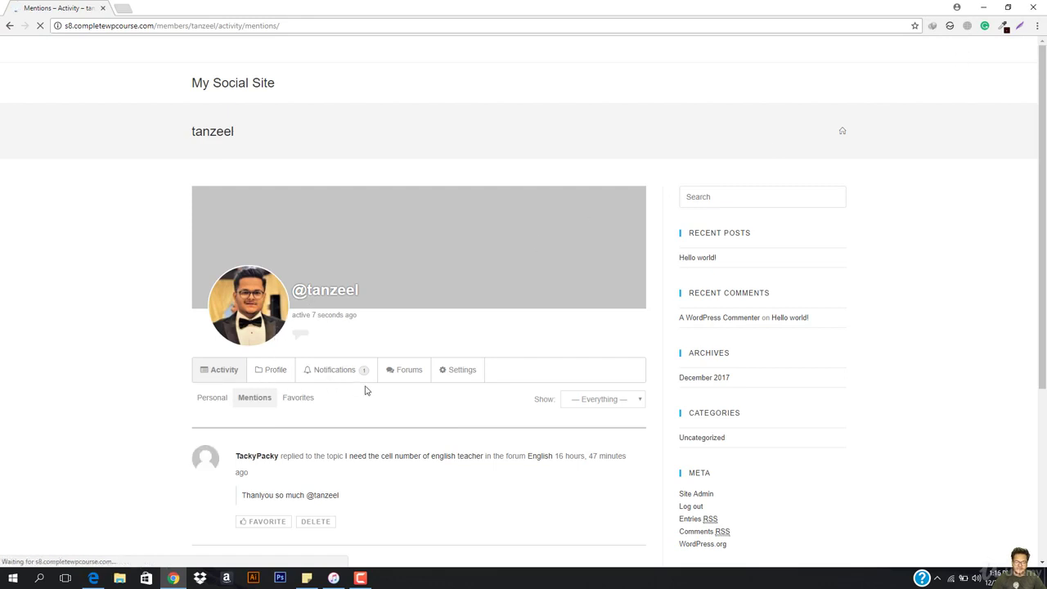
scroll(368, 391, down, 2)
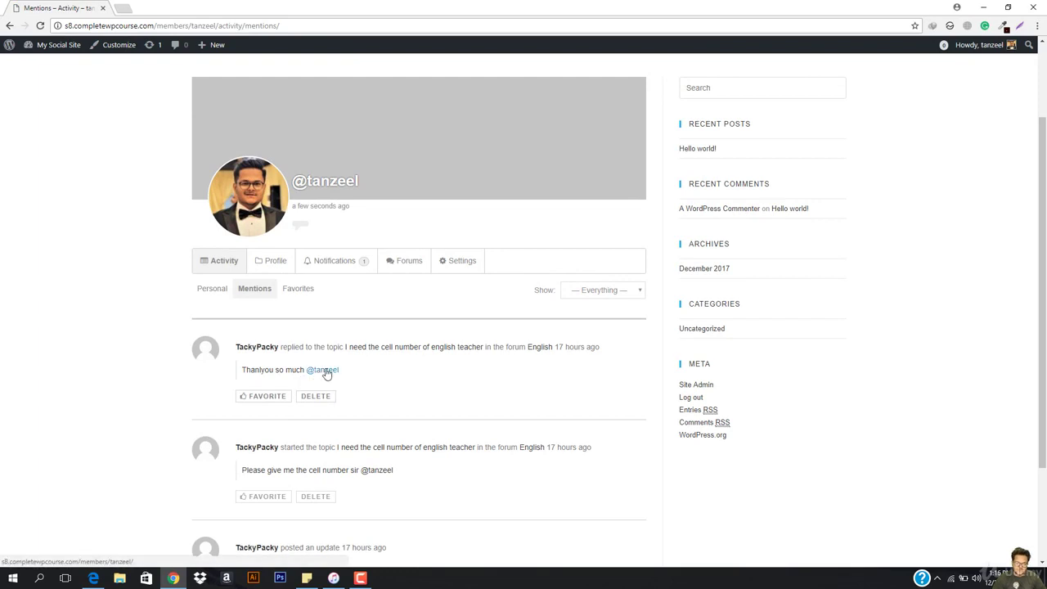
- Open the profile of the member who made the mentions and look through their personal activity
click(262, 404)
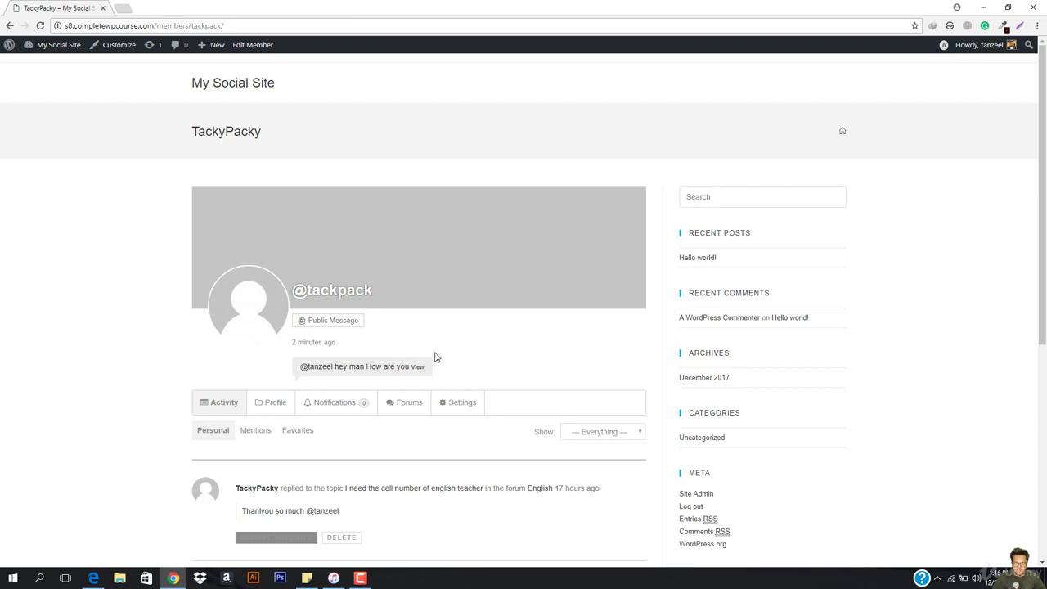
scroll(436, 357, down, 2)
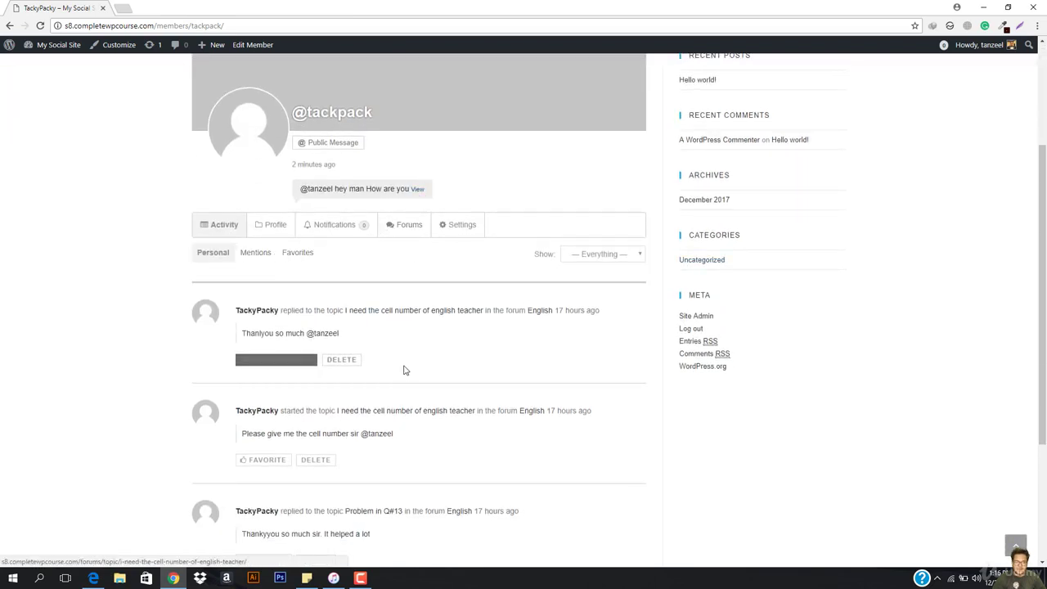
scroll(435, 413, down, 2)
scroll(434, 411, up, 4)
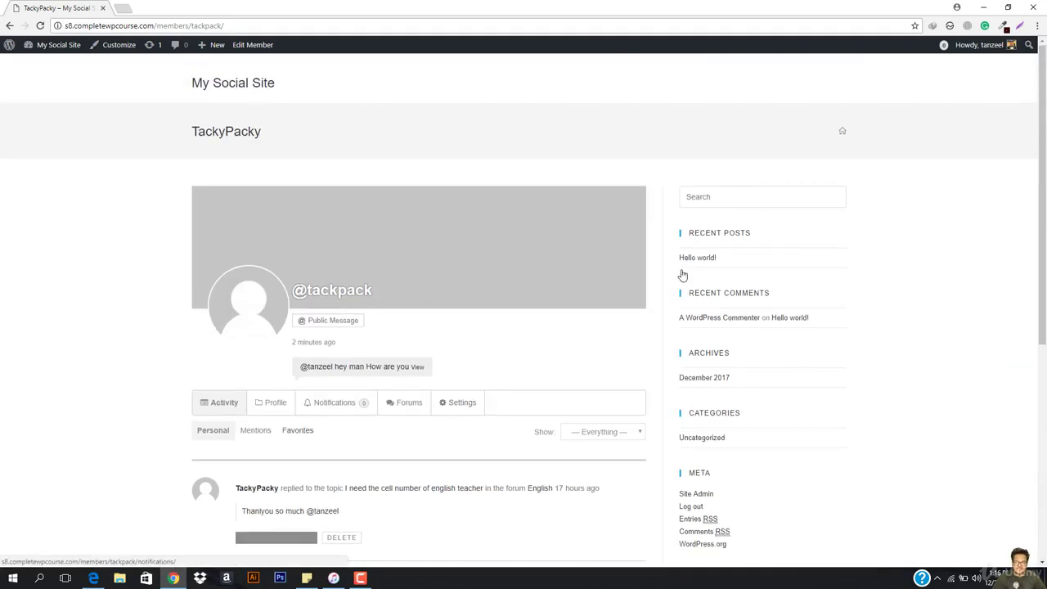
scroll(508, 365, down, 8)
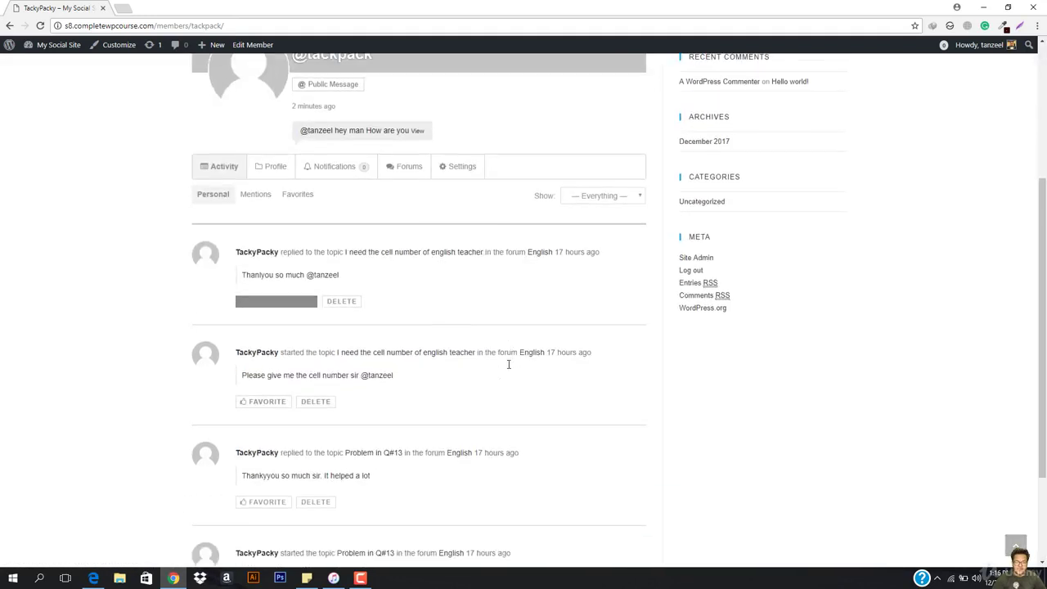
scroll(507, 367, up, 8)
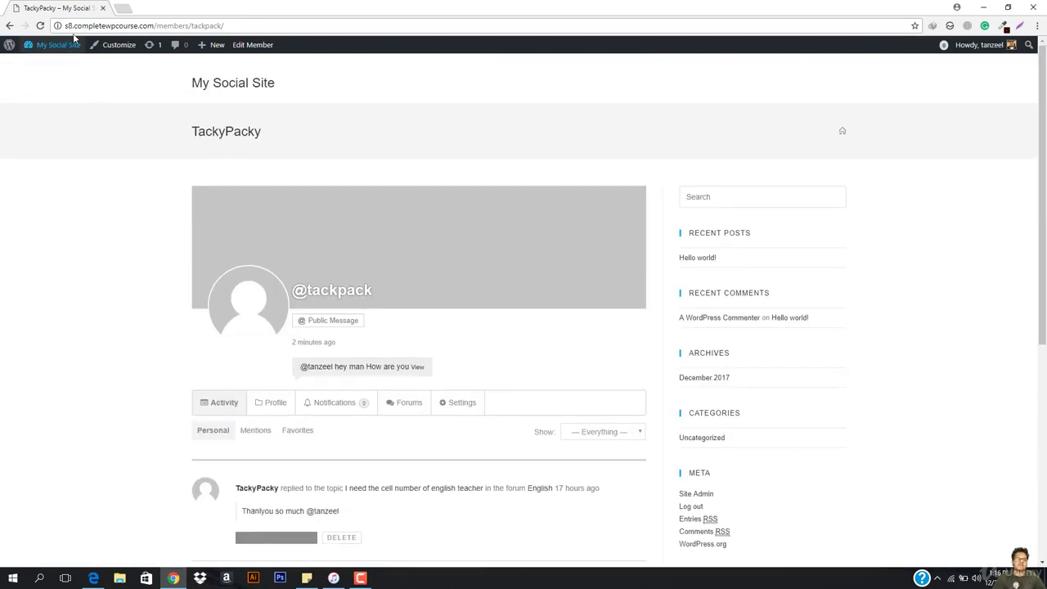
- Open the site's dashboard in a new browser tab, then return to the member's profile page
mouse_move(54, 44)
right_click(57, 69)
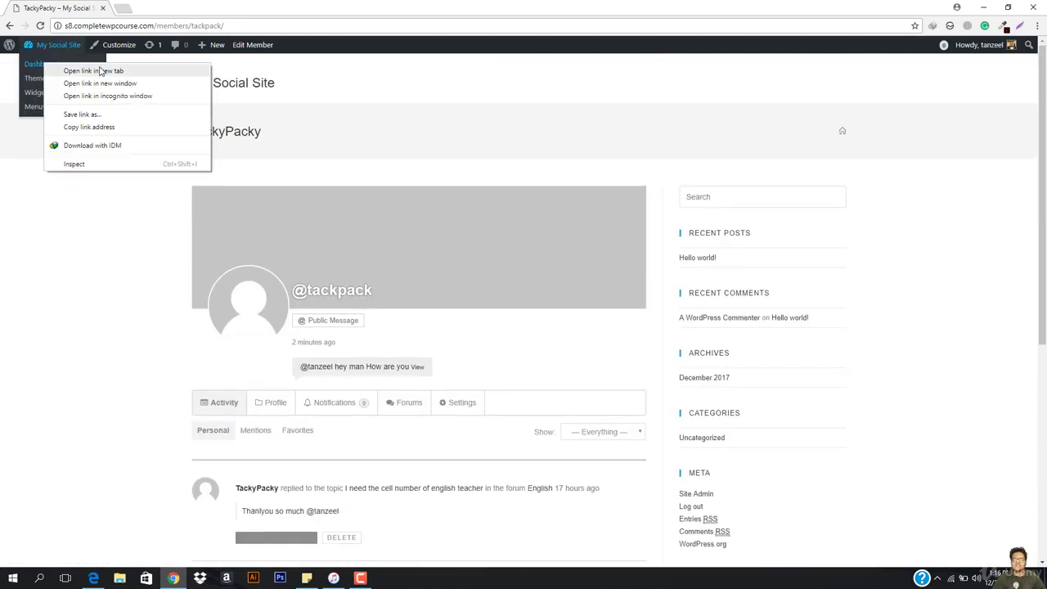
click(95, 71)
click(152, 7)
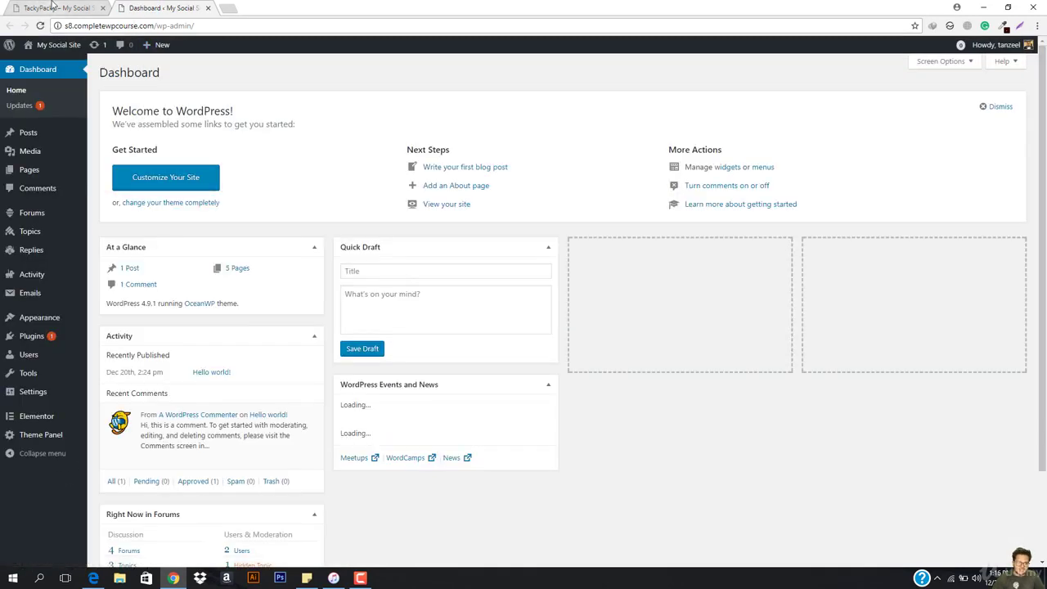
key(ctrl+Tab)
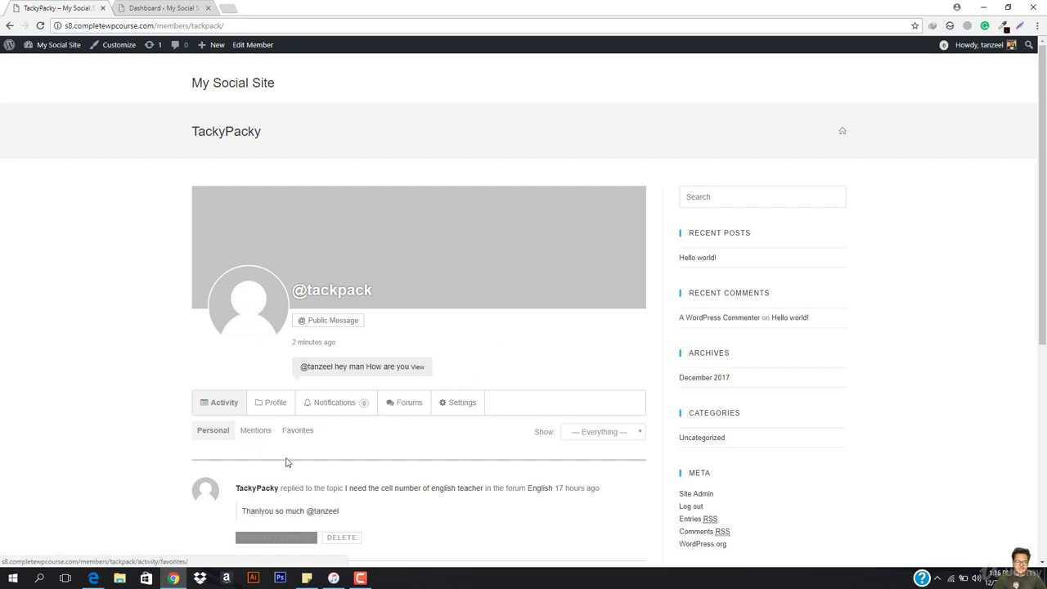
- View the member's profile details and open the Base profile group for editing
scroll(451, 367, down, 4)
scroll(390, 319, up, 2)
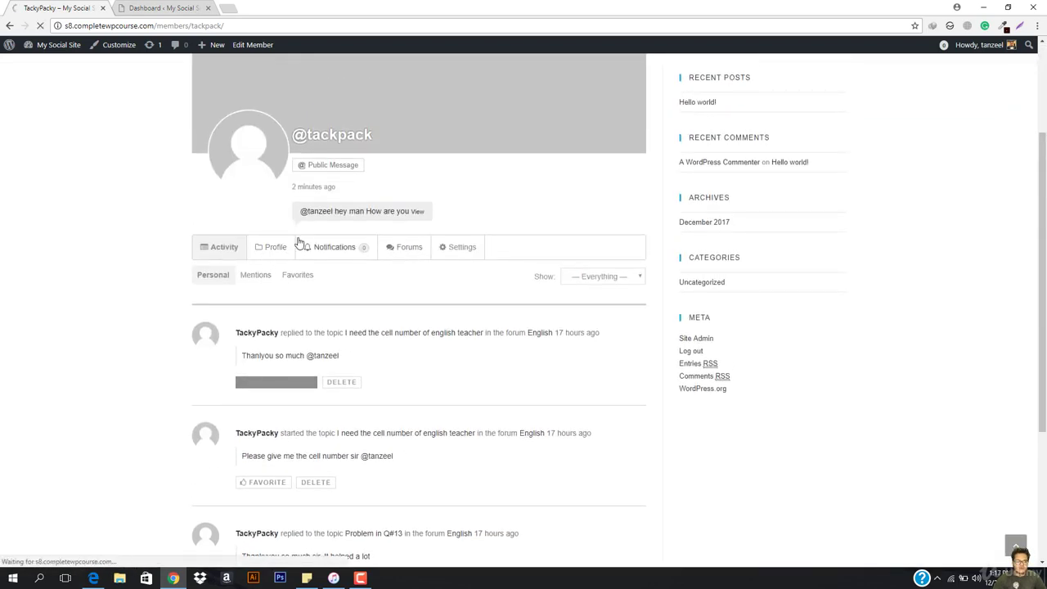
scroll(319, 409, down, 1)
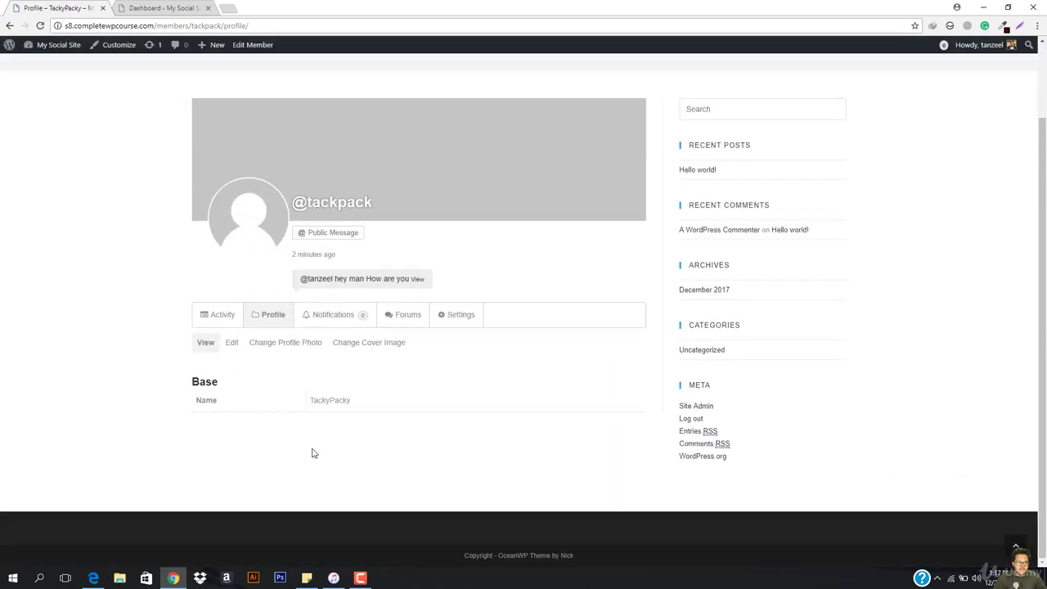
click(252, 344)
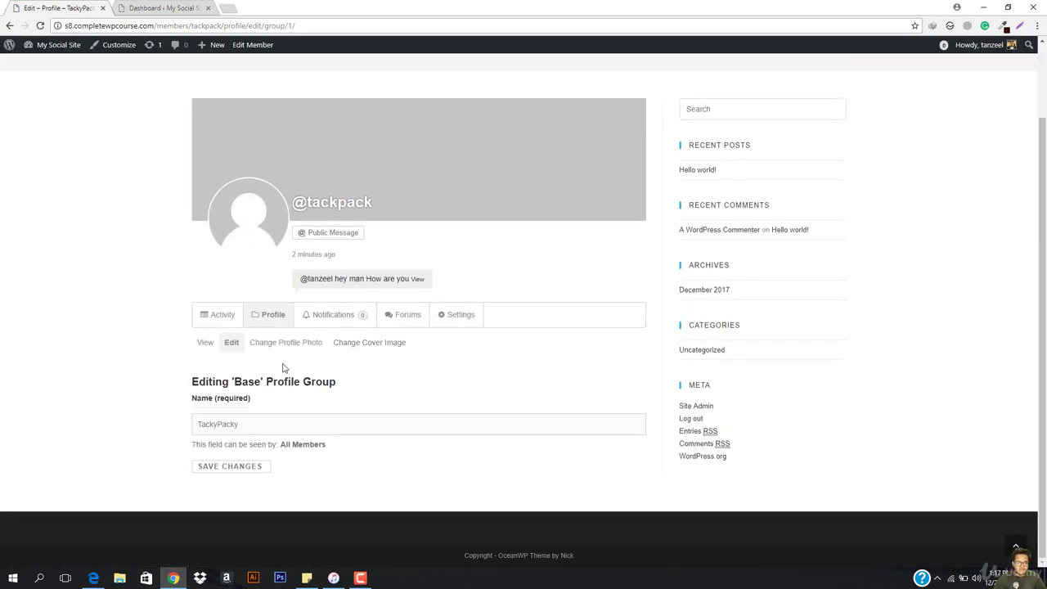
- Upload "tanz copy.jpg" from the Desktop as the member's new profile photo
click(294, 344)
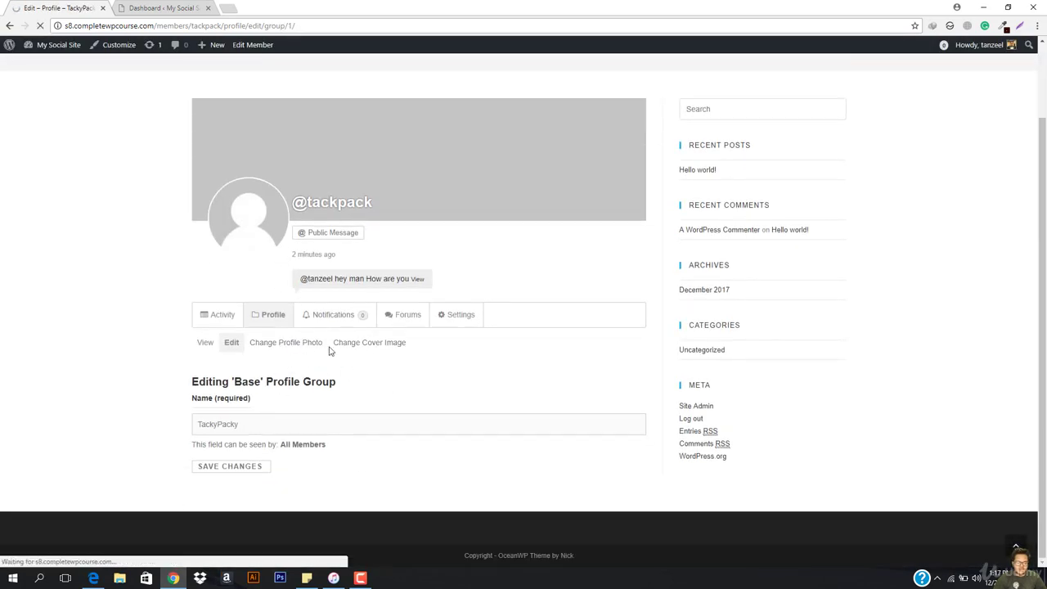
scroll(342, 446, down, 1)
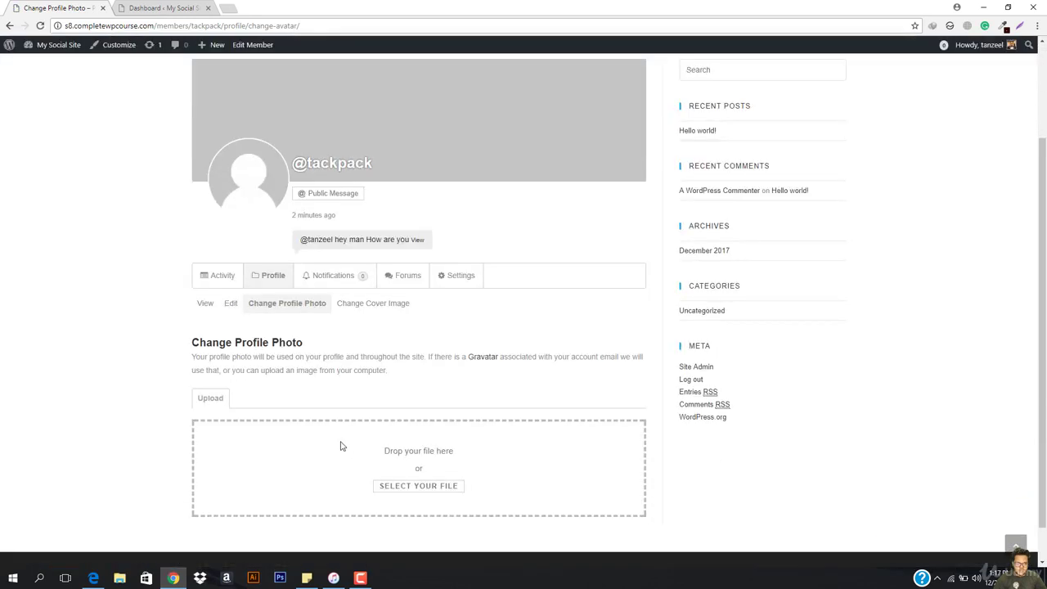
scroll(343, 446, down, 1)
click(409, 446)
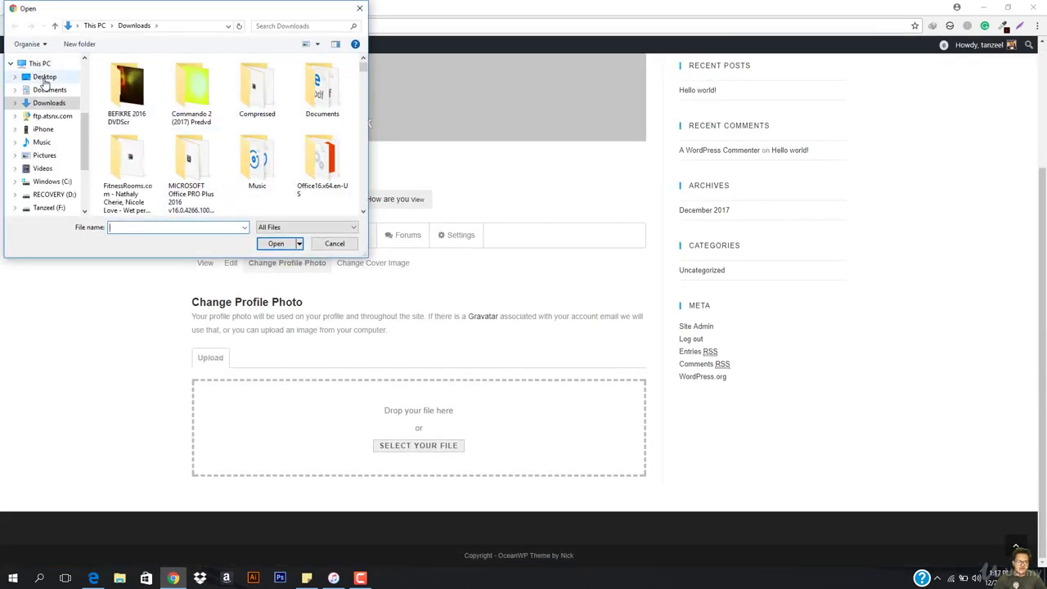
click(45, 78)
scroll(286, 109, down, 2)
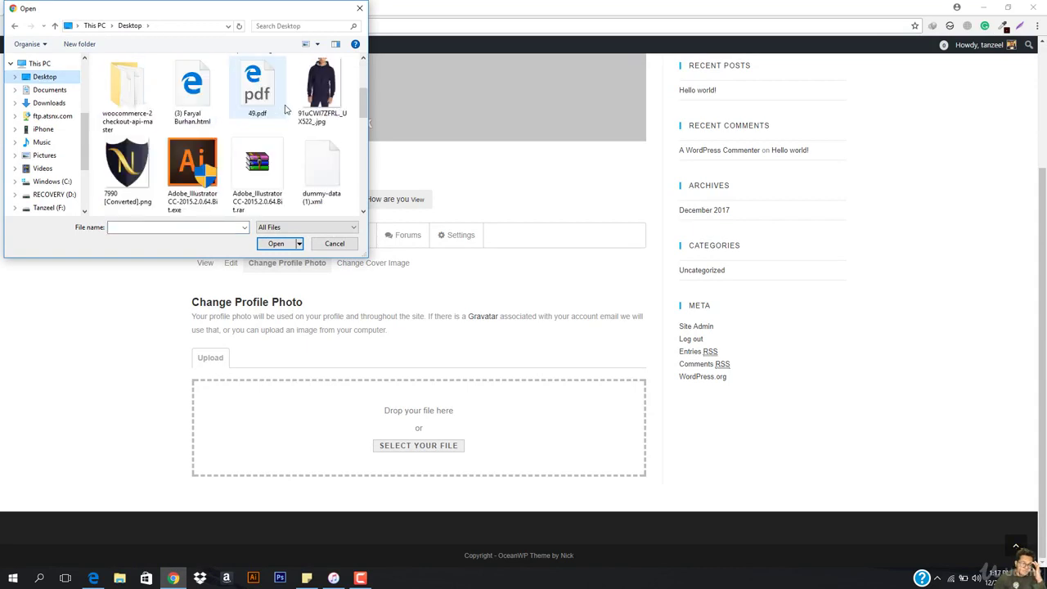
scroll(286, 109, down, 5)
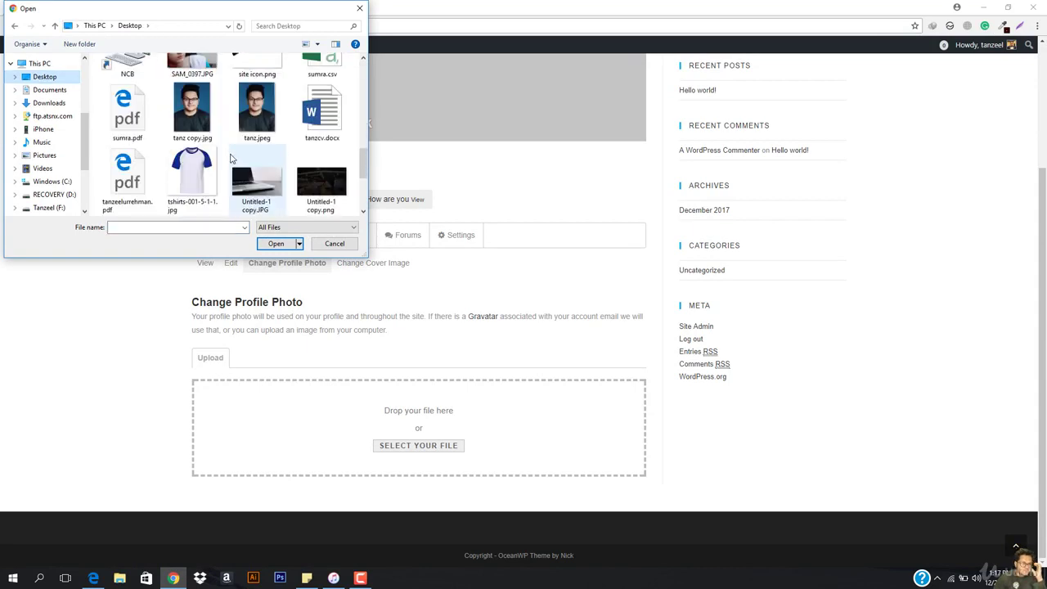
double_click(193, 111)
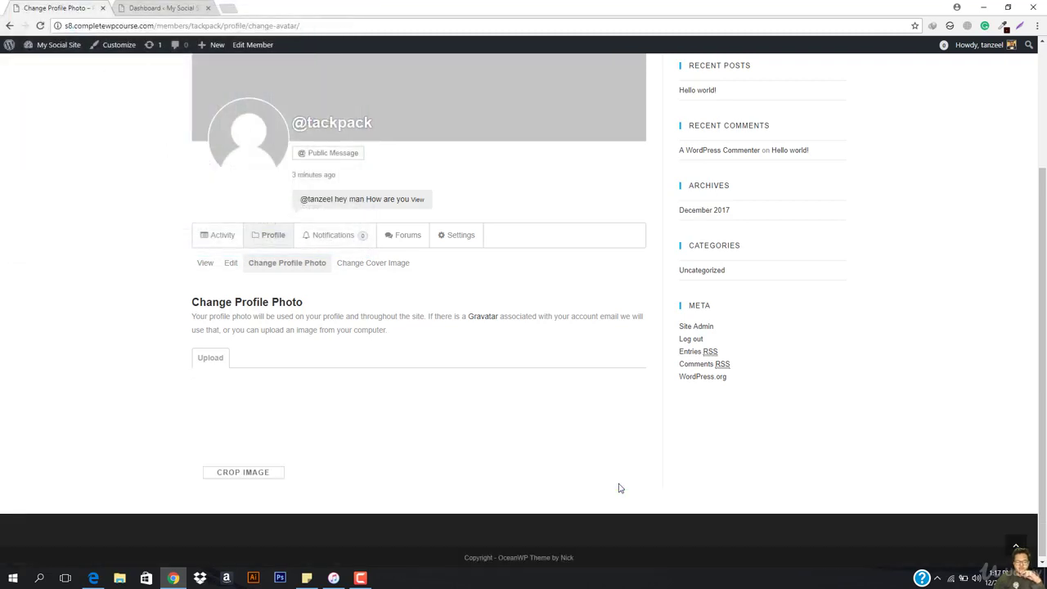
- Enlarge and reposition the crop area to frame the whole head and shoulders, and crop the profile photo
scroll(360, 434, down, 2)
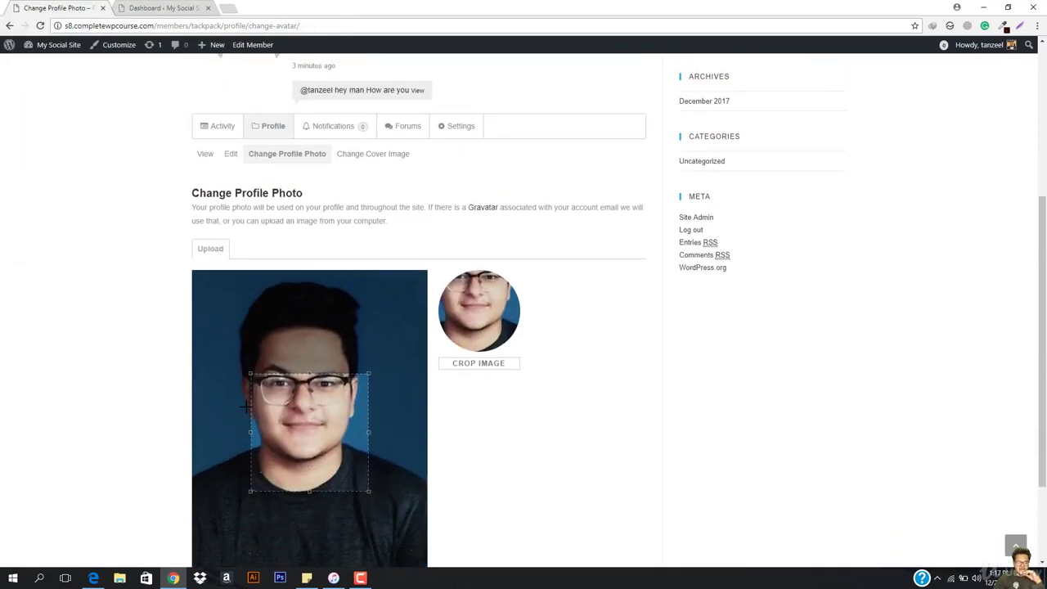
drag(276, 419, 251, 338)
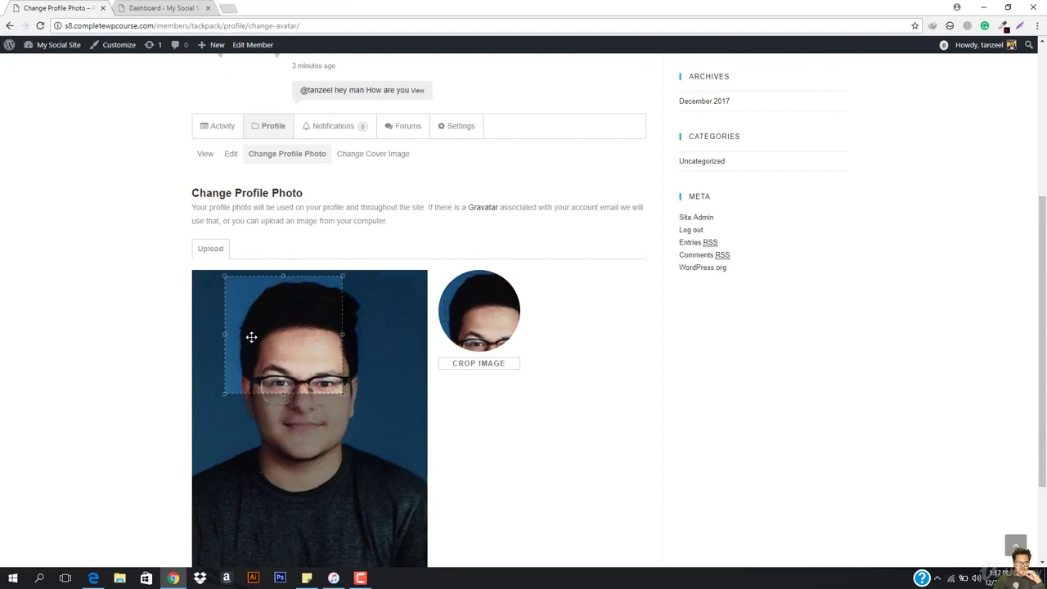
drag(344, 394, 353, 498)
drag(368, 435, 353, 438)
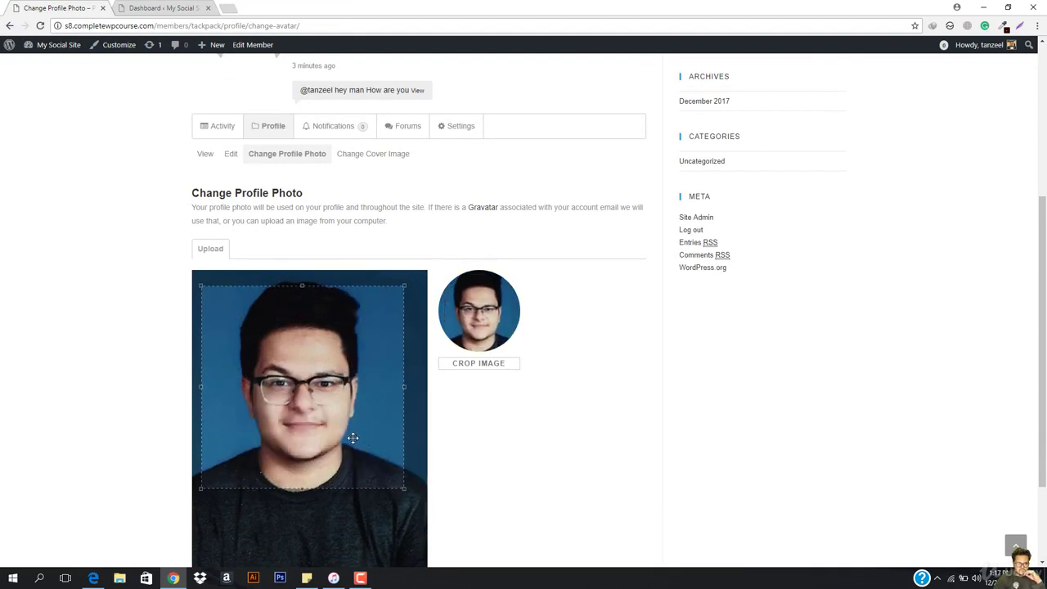
scroll(502, 390, down, 3)
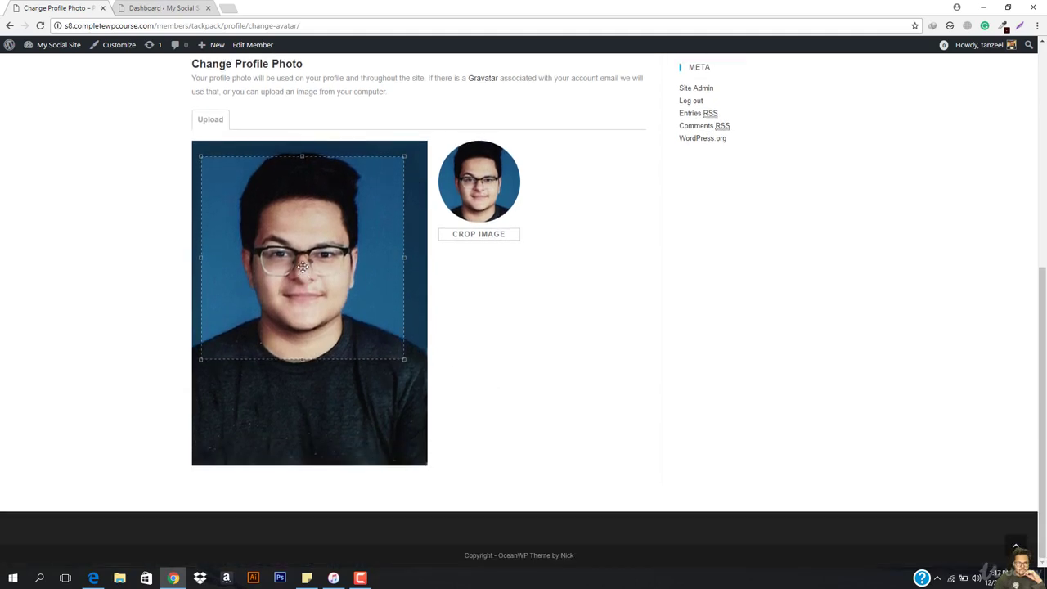
drag(303, 273, 303, 264)
click(490, 236)
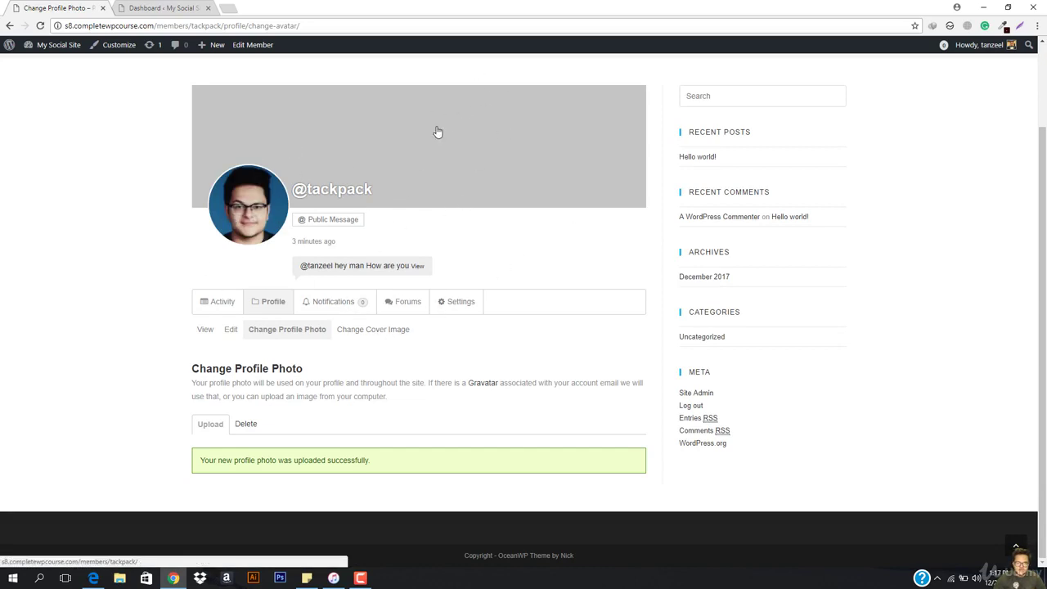
- Upload "Untitled-1.png" from the Desktop's cwpc folder as the member's cover image and check the profile header
click(374, 335)
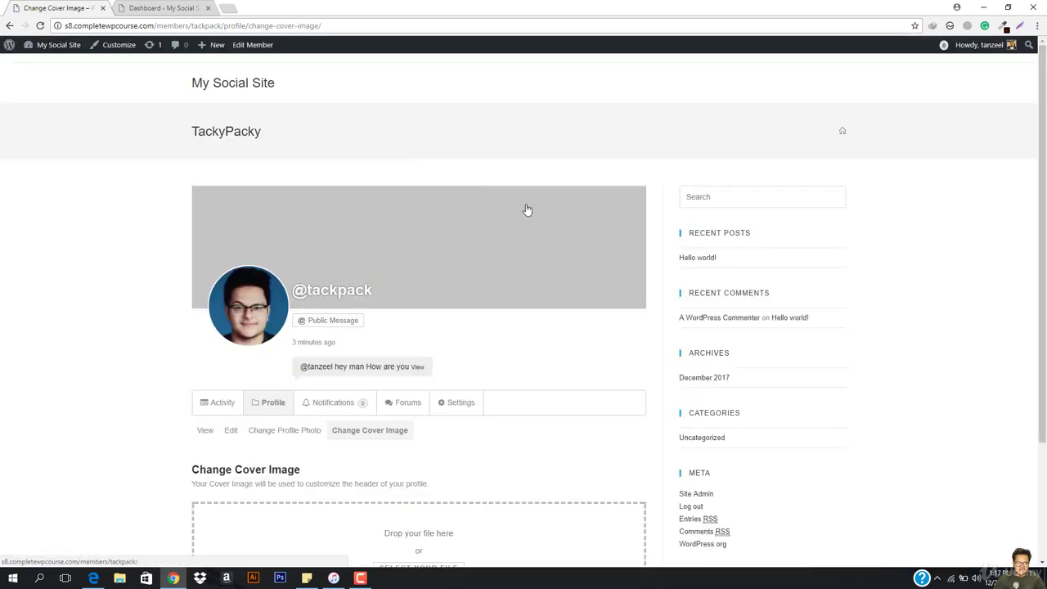
scroll(526, 213, down, 2)
click(409, 419)
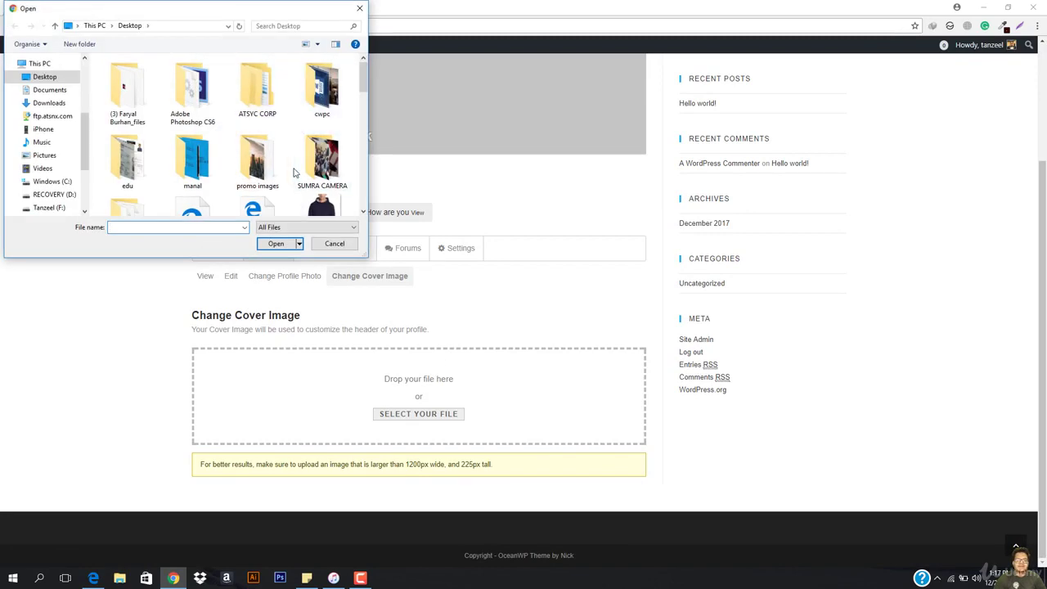
click(325, 92)
double_click(325, 92)
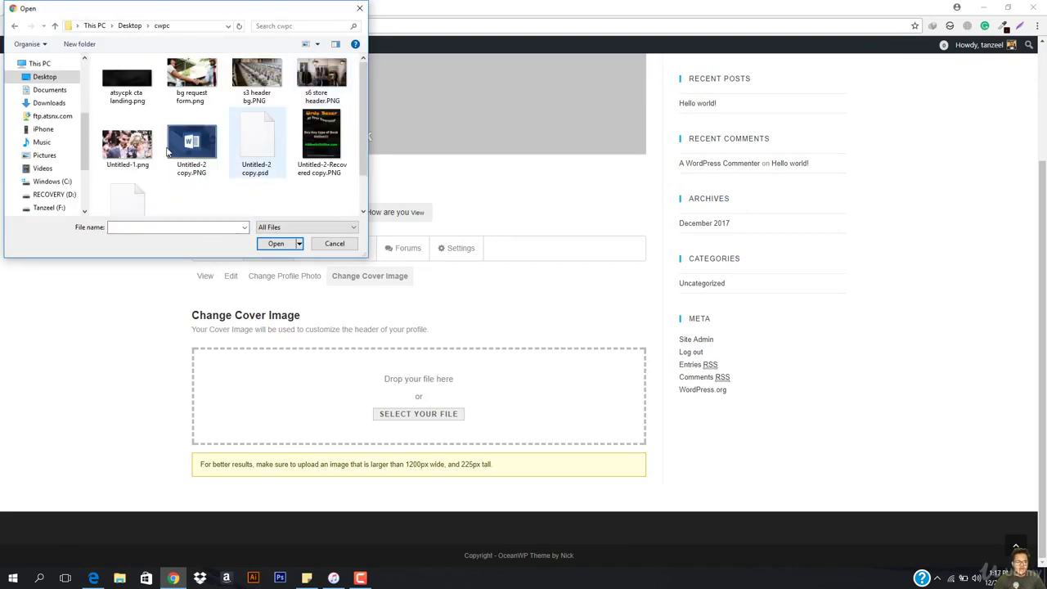
double_click(128, 143)
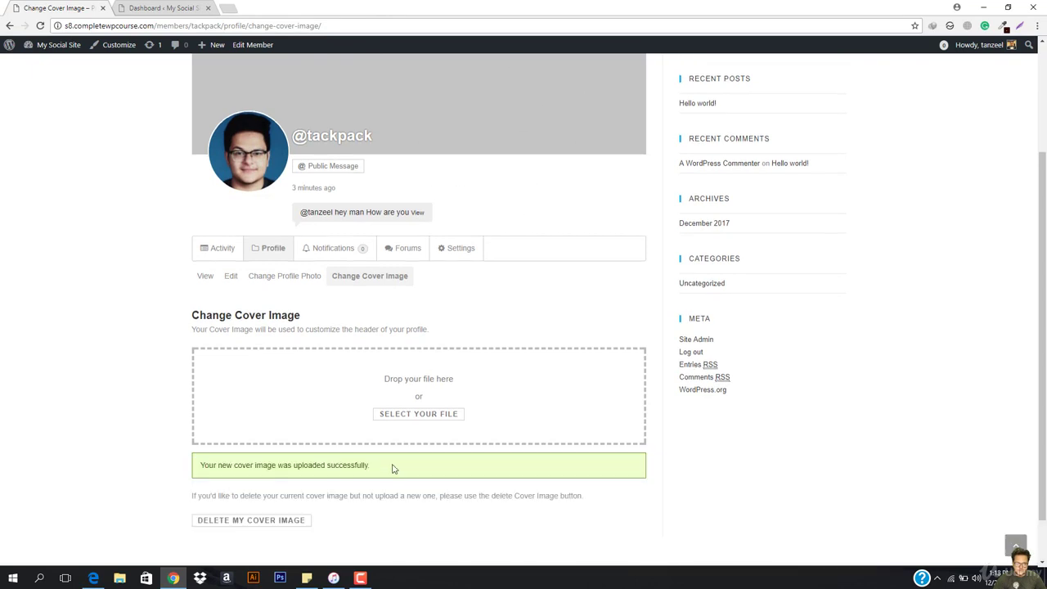
scroll(419, 392, up, 2)
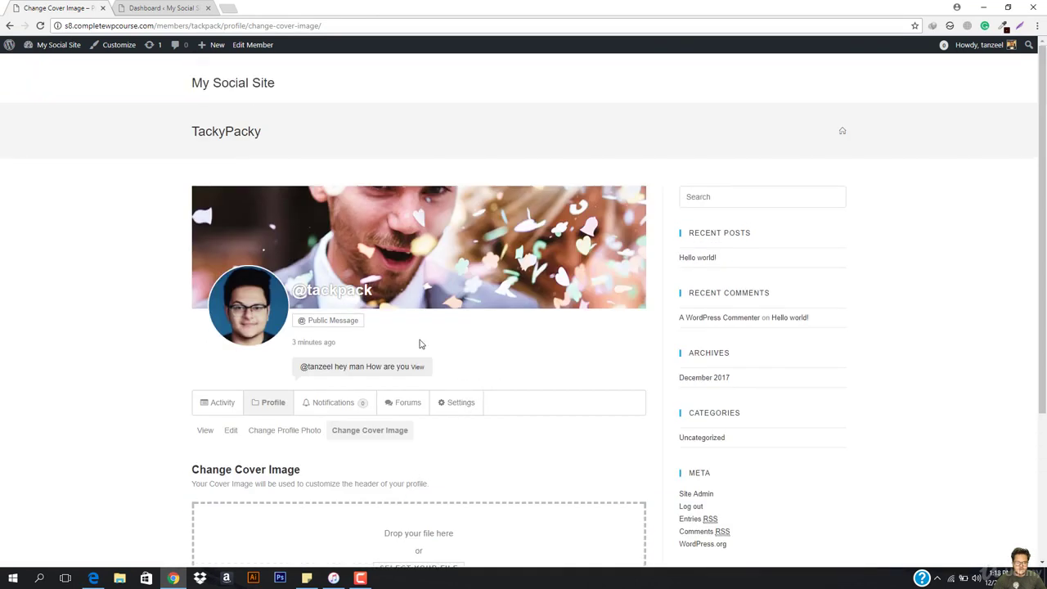
scroll(526, 271, down, 3)
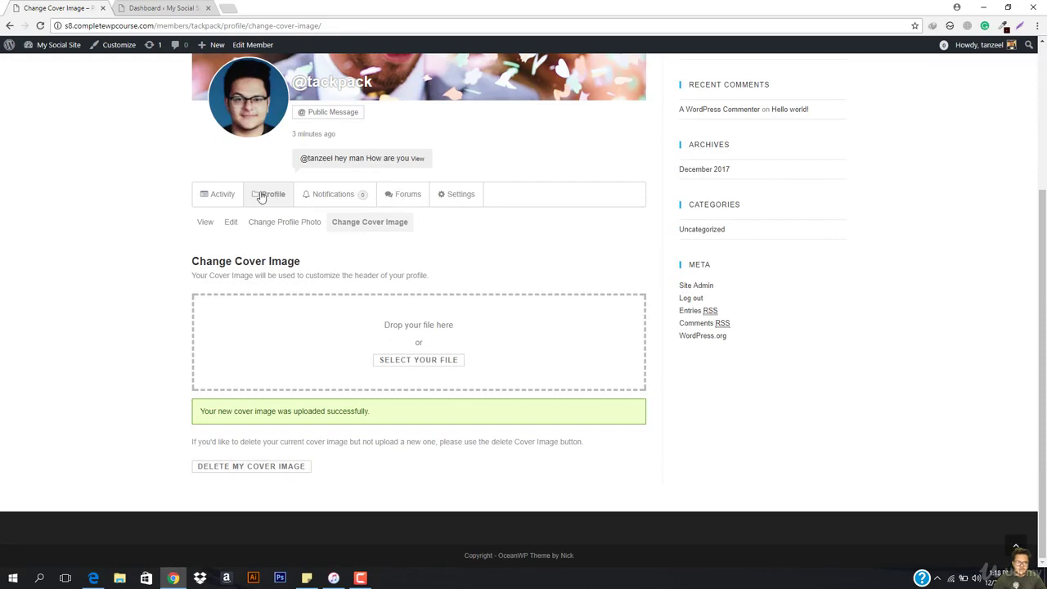
- Review the member's personal activity stream, and return to the site's admin dashboard
click(213, 194)
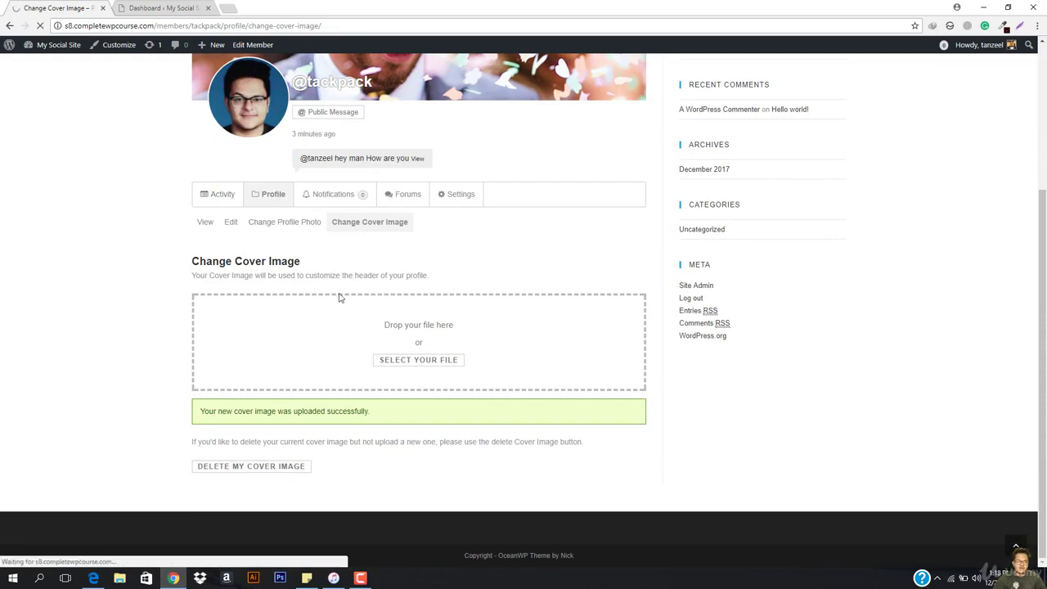
scroll(323, 385, down, 3)
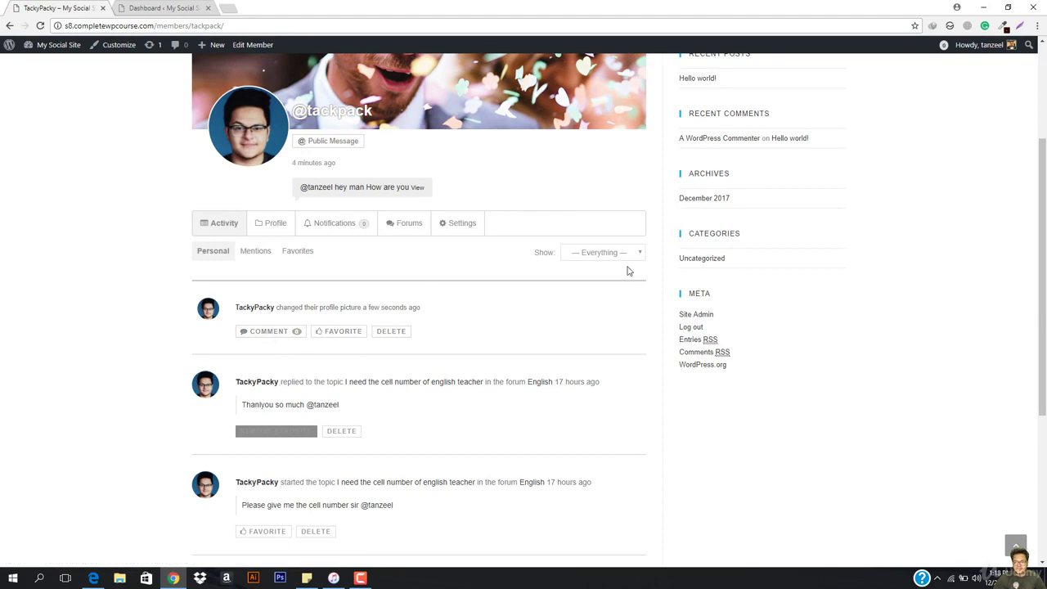
scroll(387, 340, up, 3)
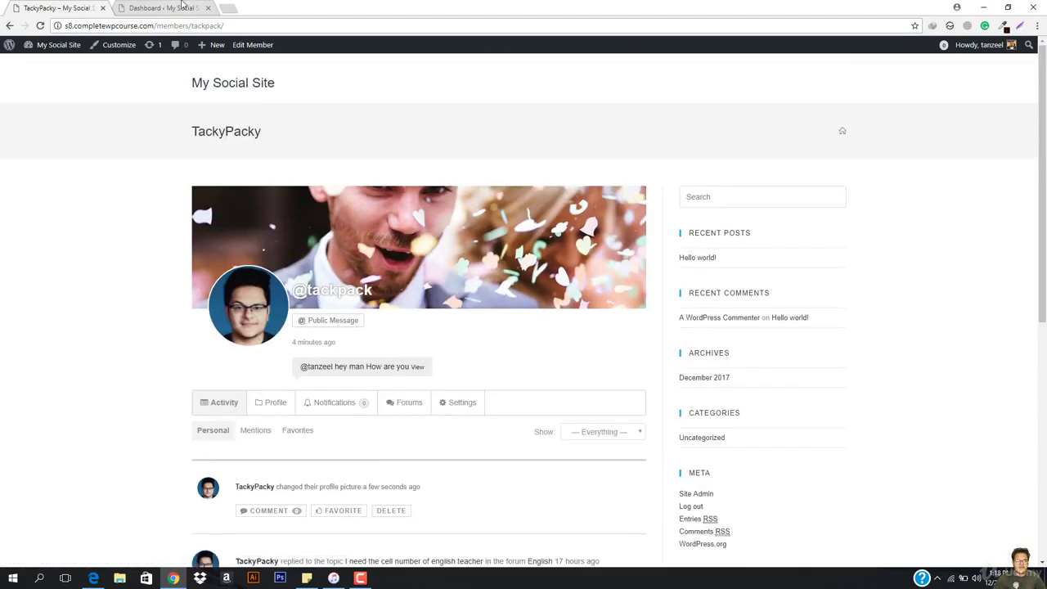
click(181, 7)
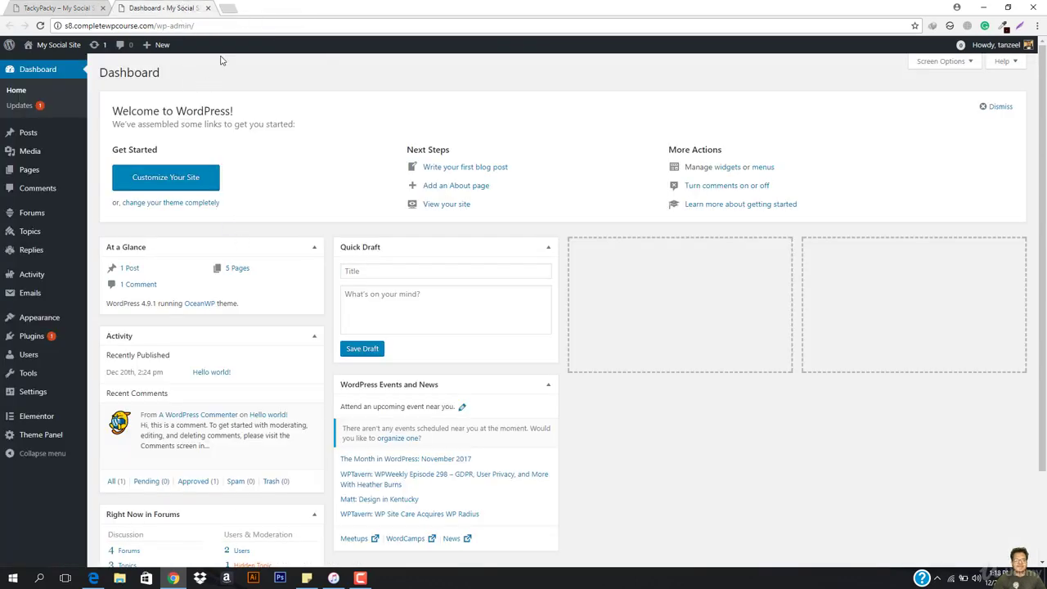
click(228, 9)
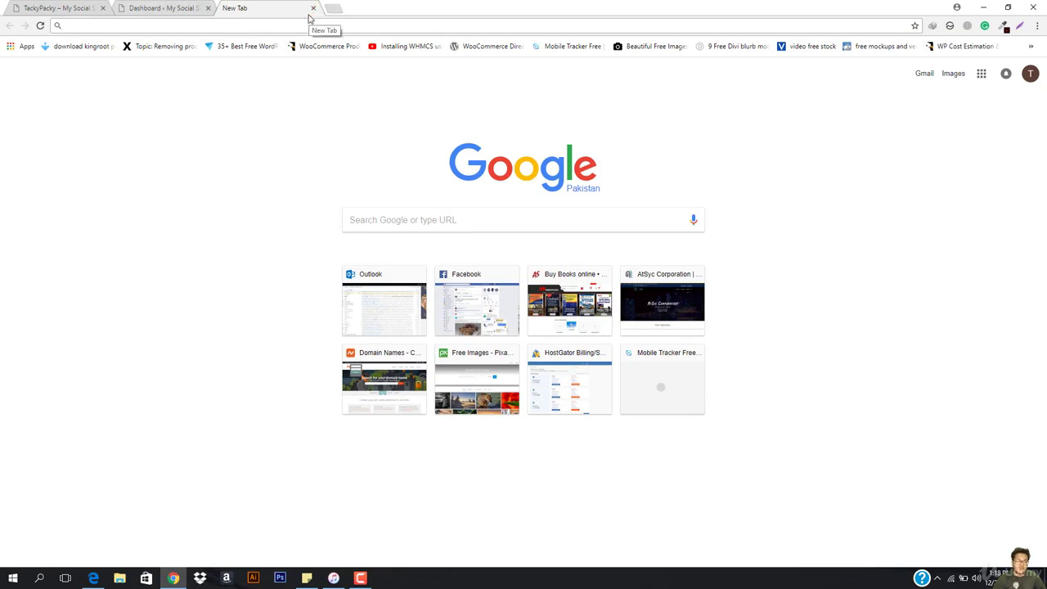
click(49, 8)
click(106, 7)
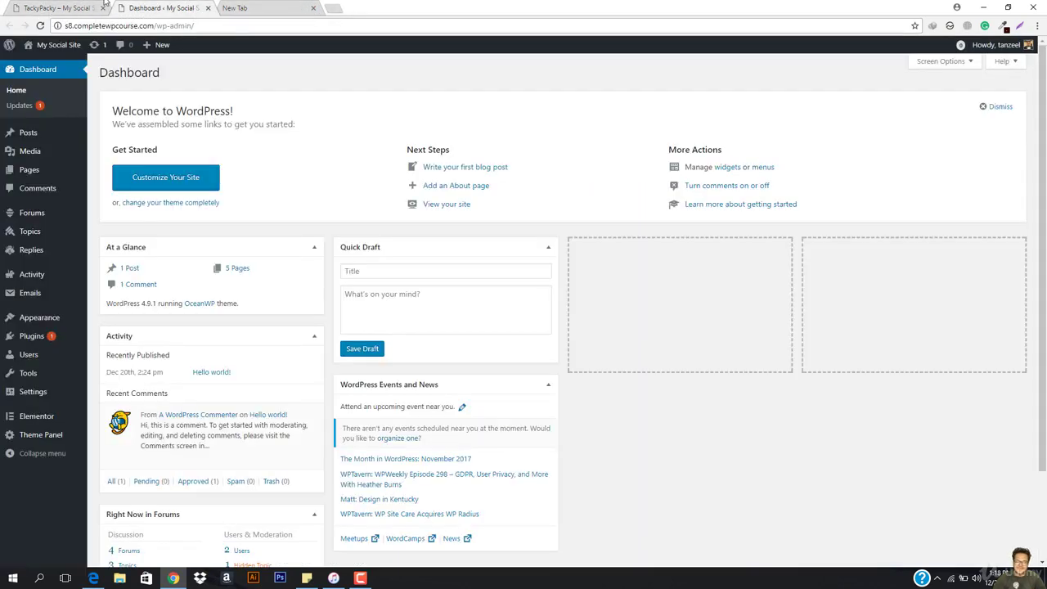
click(77, 7)
click(282, 8)
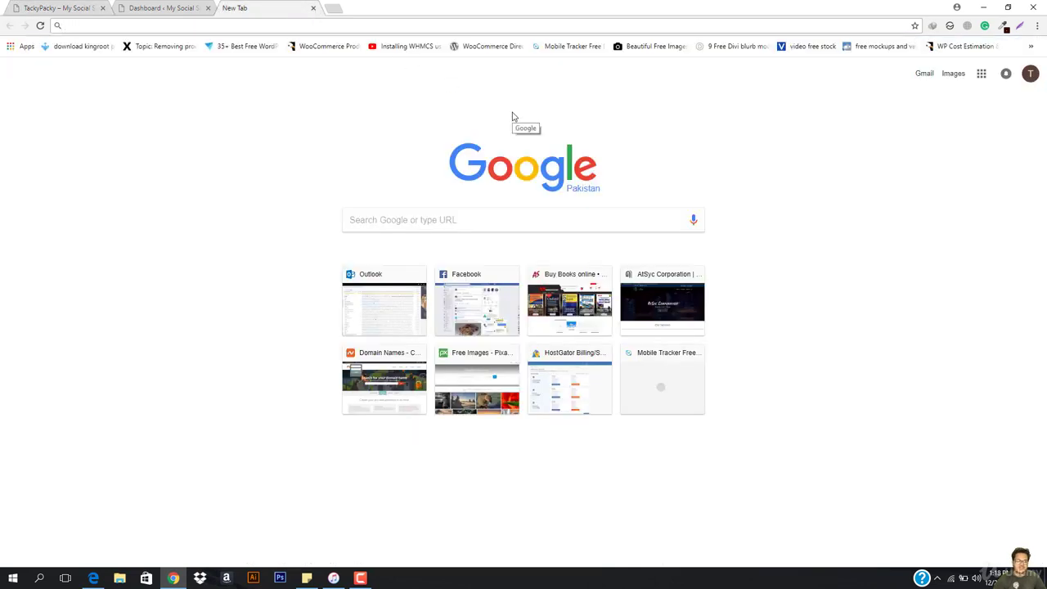
click(135, 8)
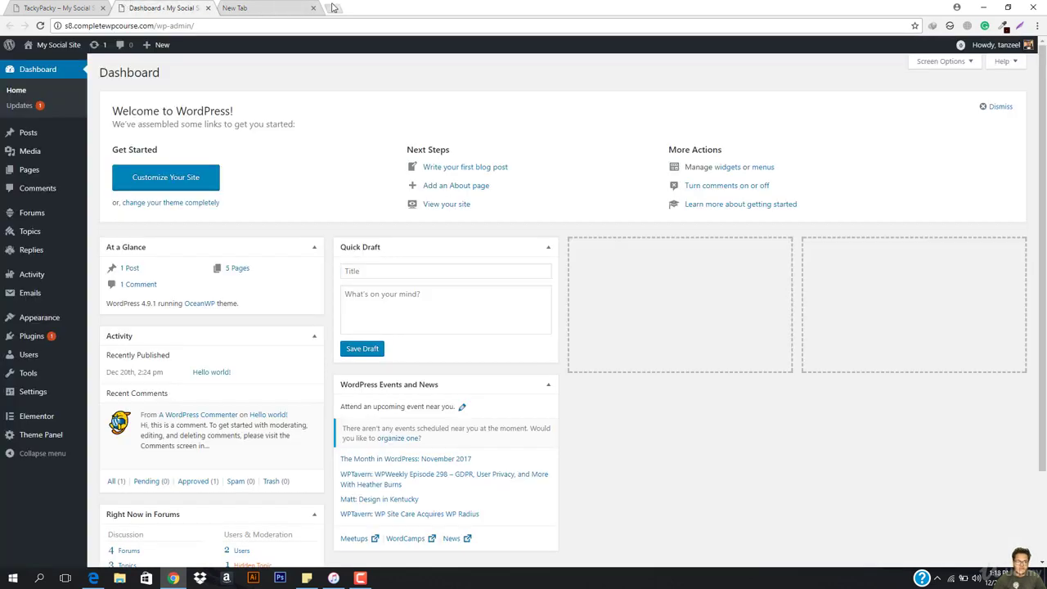
click(314, 8)
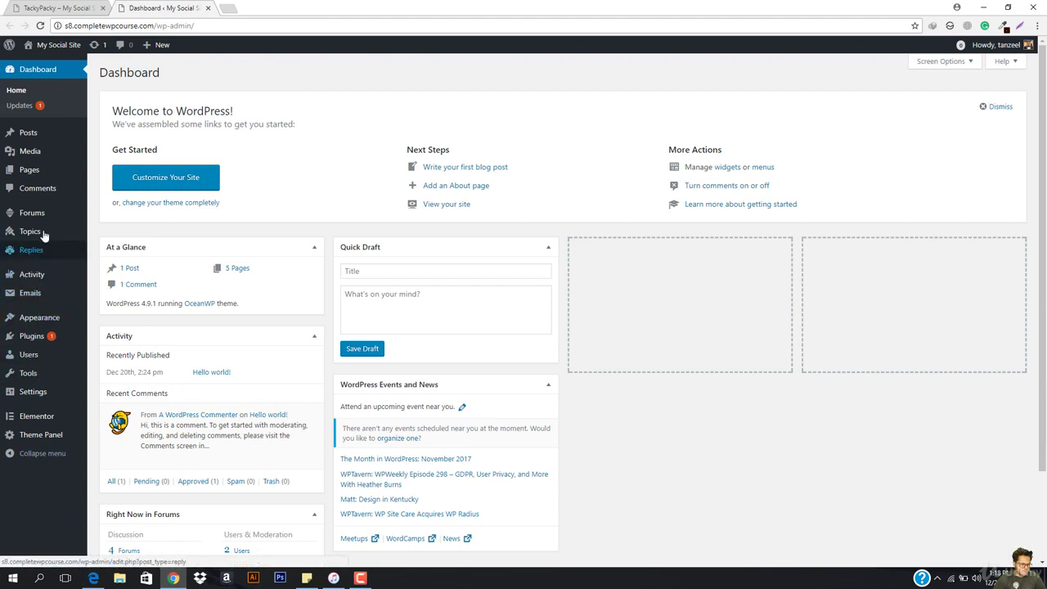
- Enable the Friend Connections component in the BuddyPress settings and save the settings
mouse_move(39, 392)
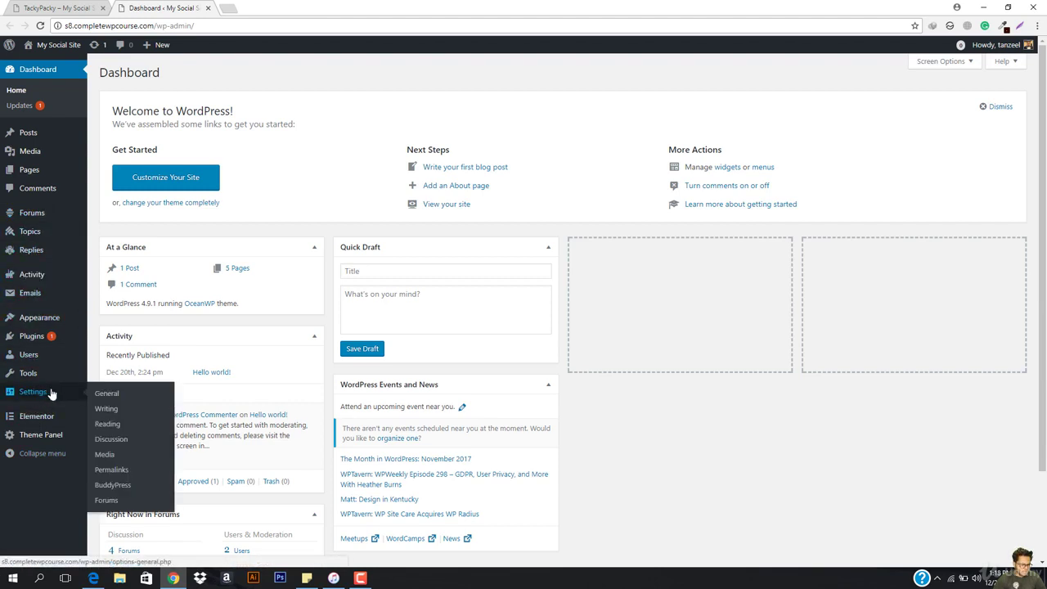
click(116, 483)
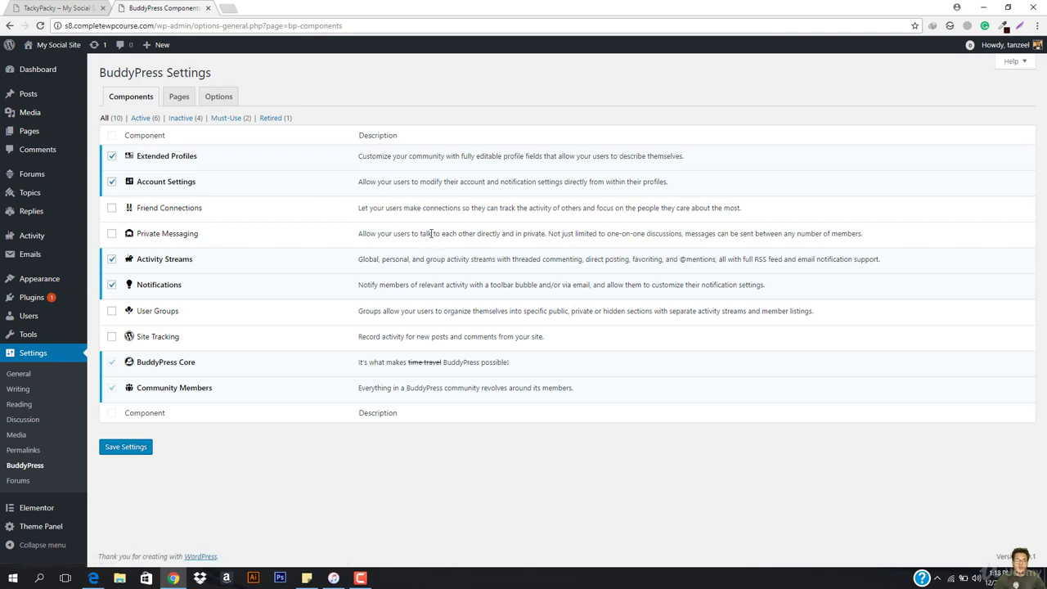
click(24, 7)
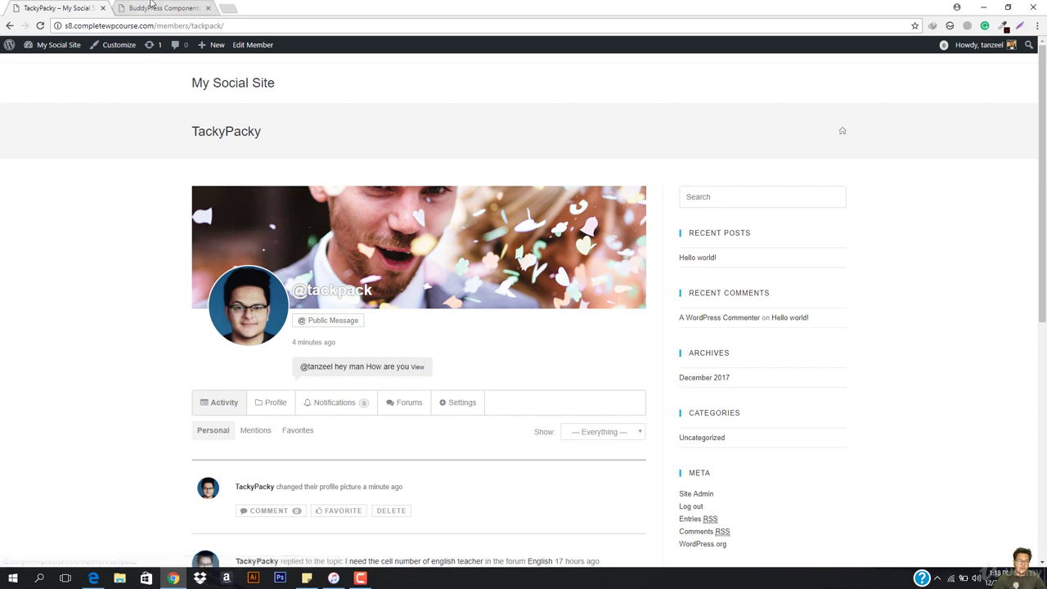
click(164, 7)
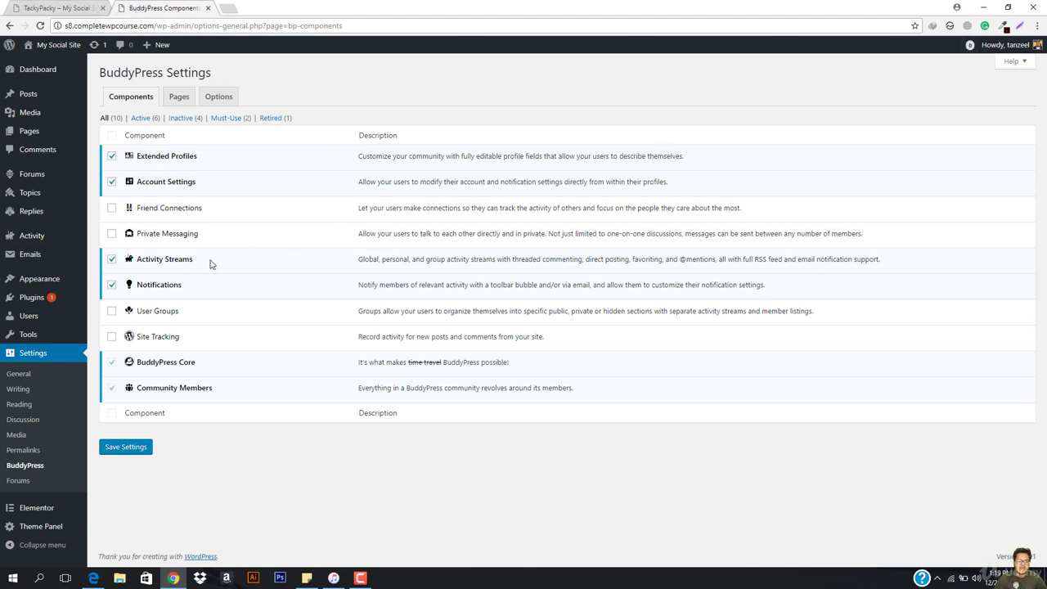
click(38, 8)
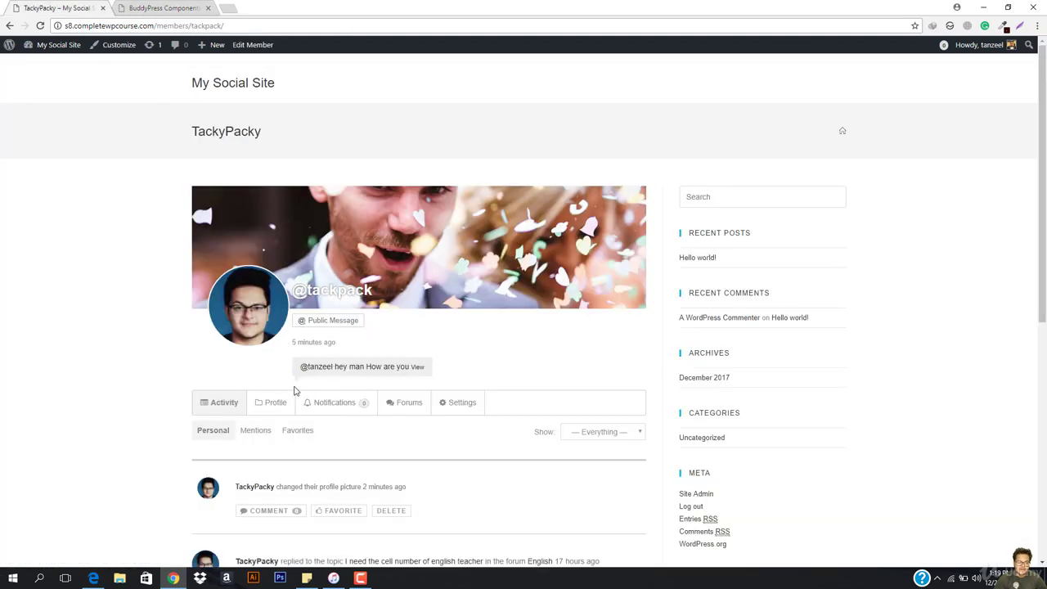
click(177, 9)
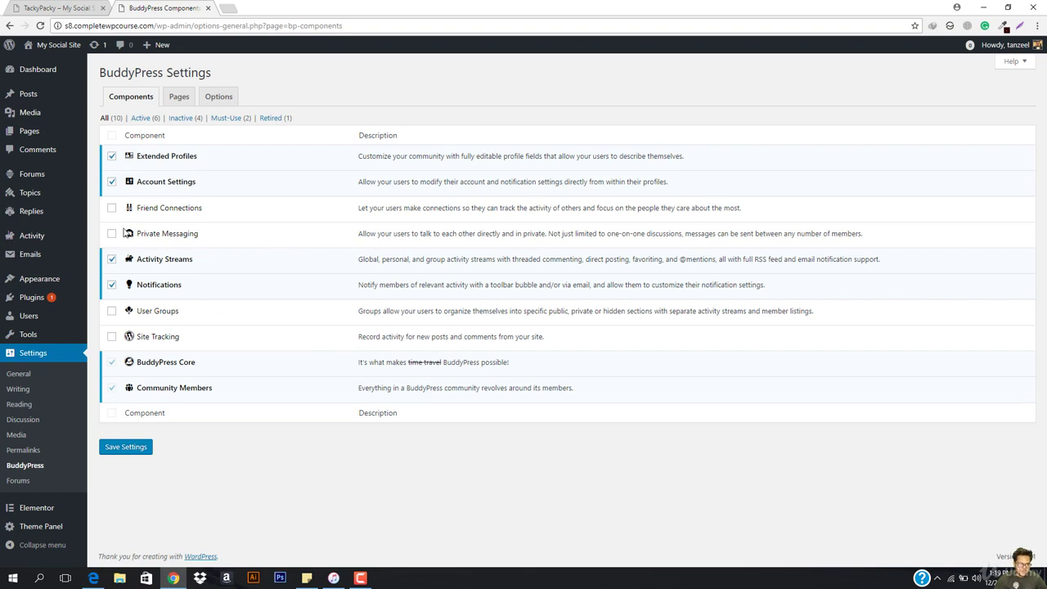
click(112, 210)
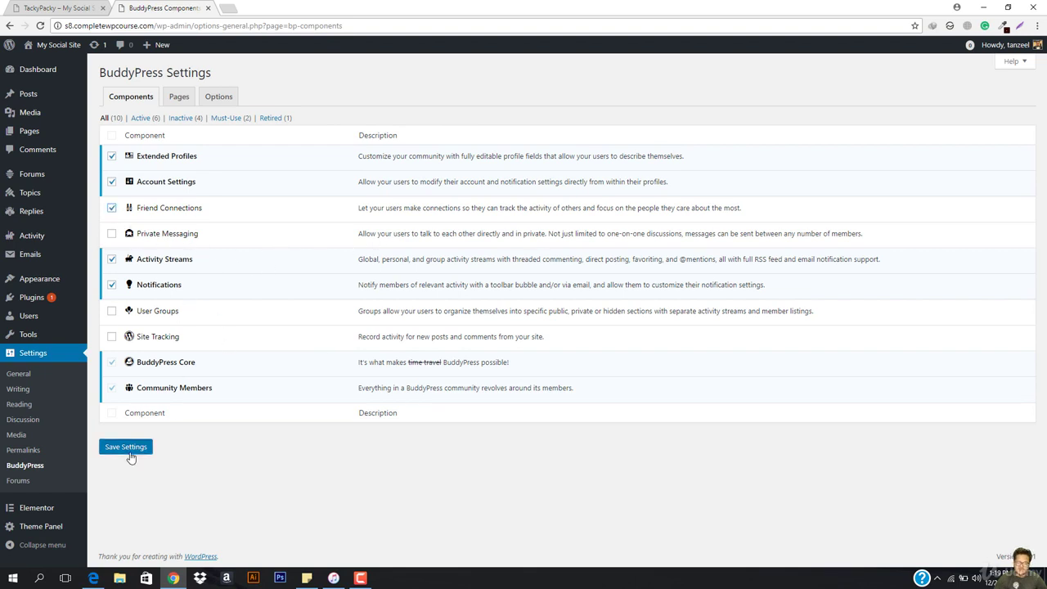
click(129, 457)
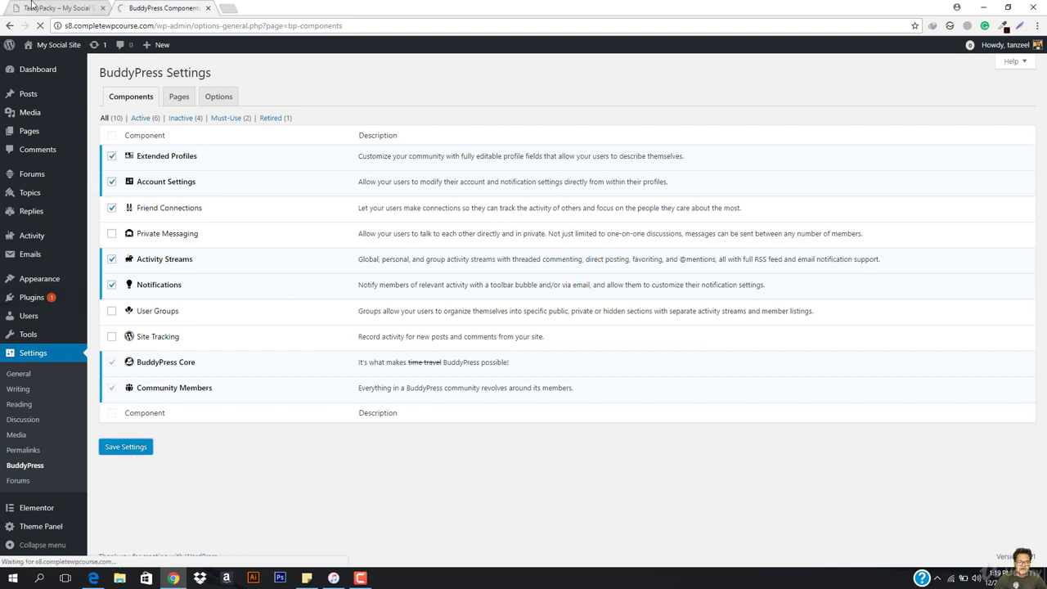
- Reload the member's profile page on the site and send the member a friend request
click(91, 8)
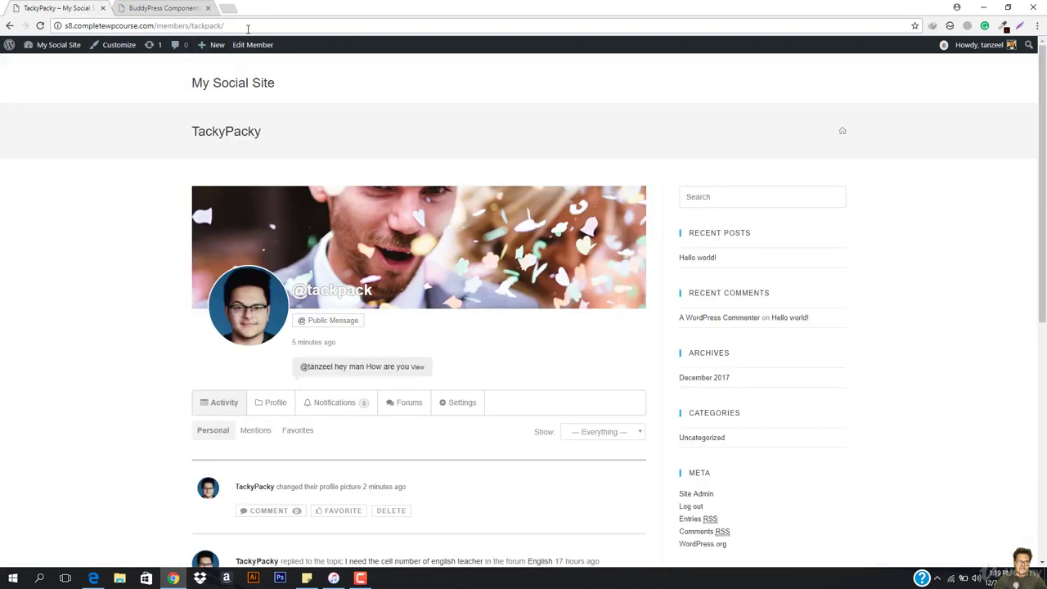
click(248, 27)
key(Return)
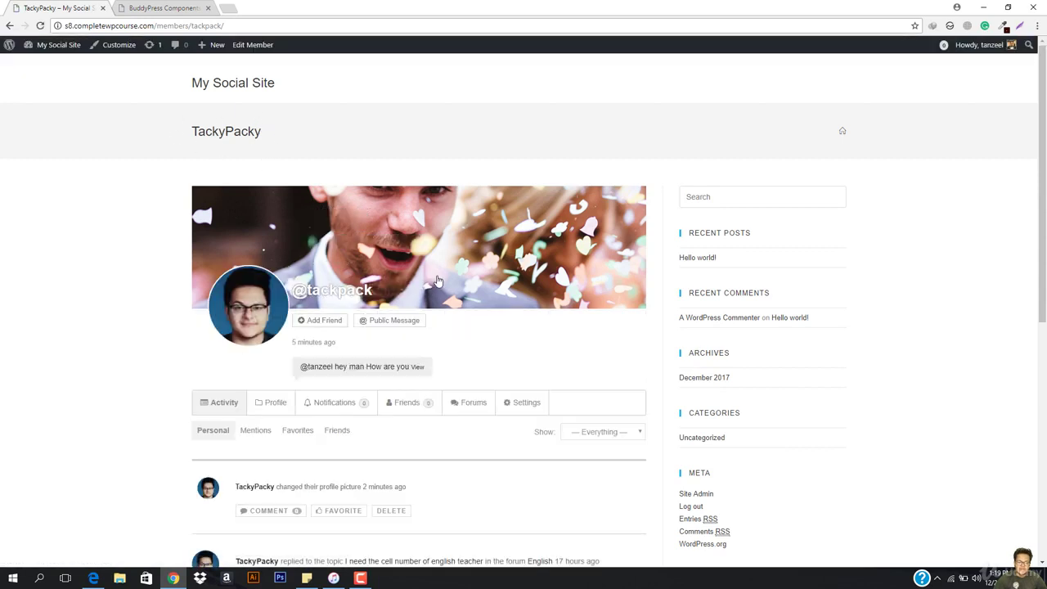
scroll(439, 282, down, 1)
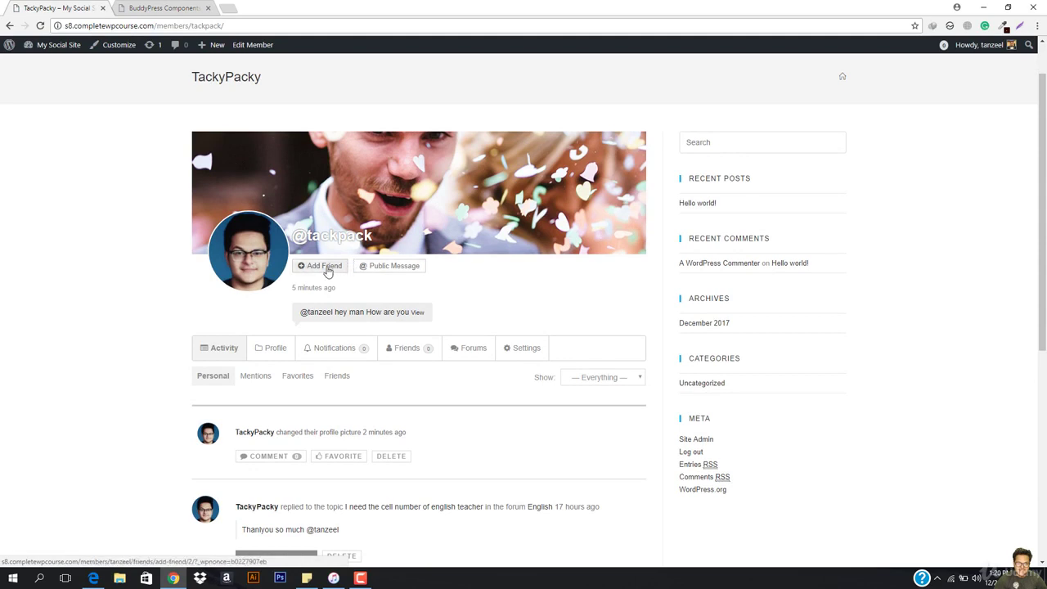
click(324, 268)
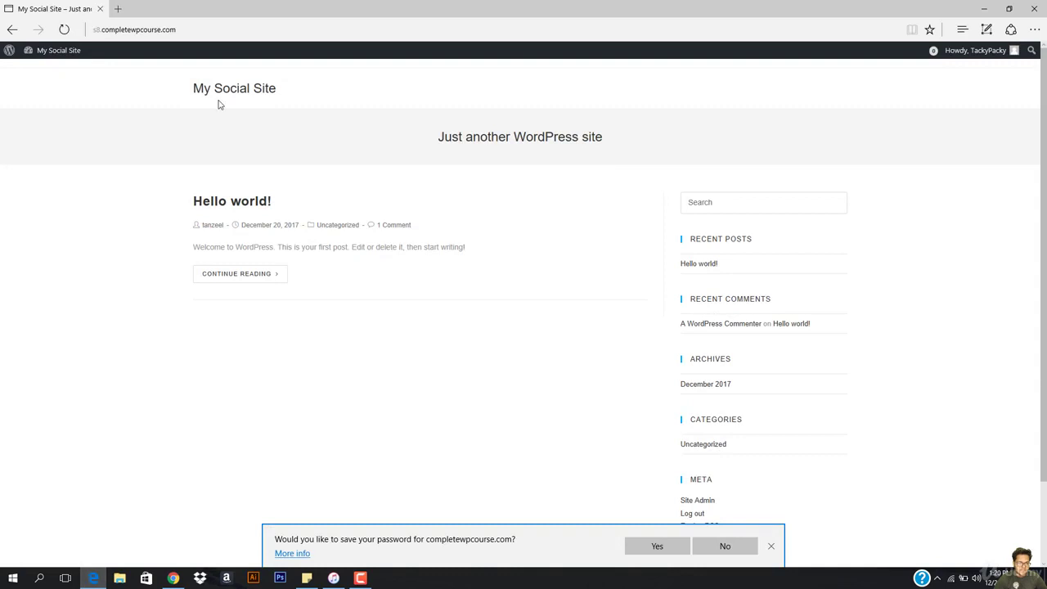
- Switch to Edge, reload the site as the member, and accept the administrator's friendship request from its notification
click(226, 29)
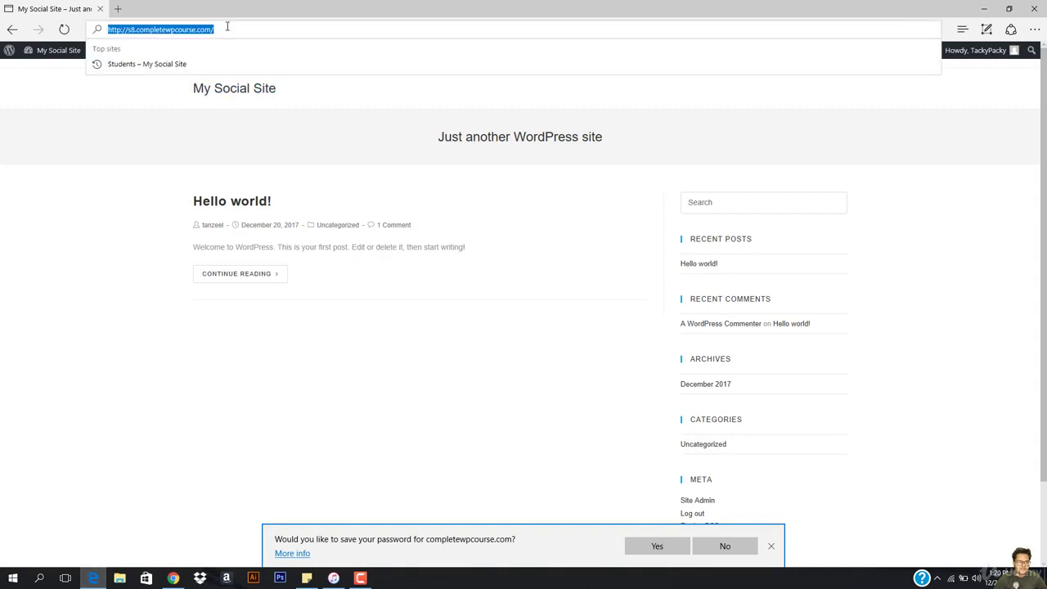
key(Return)
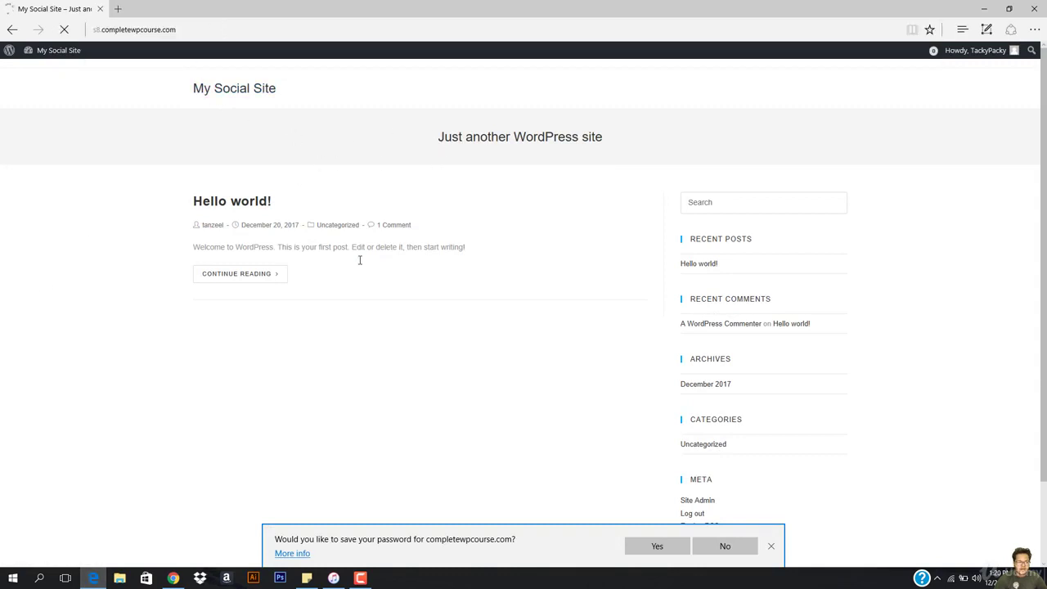
mouse_move(1014, 52)
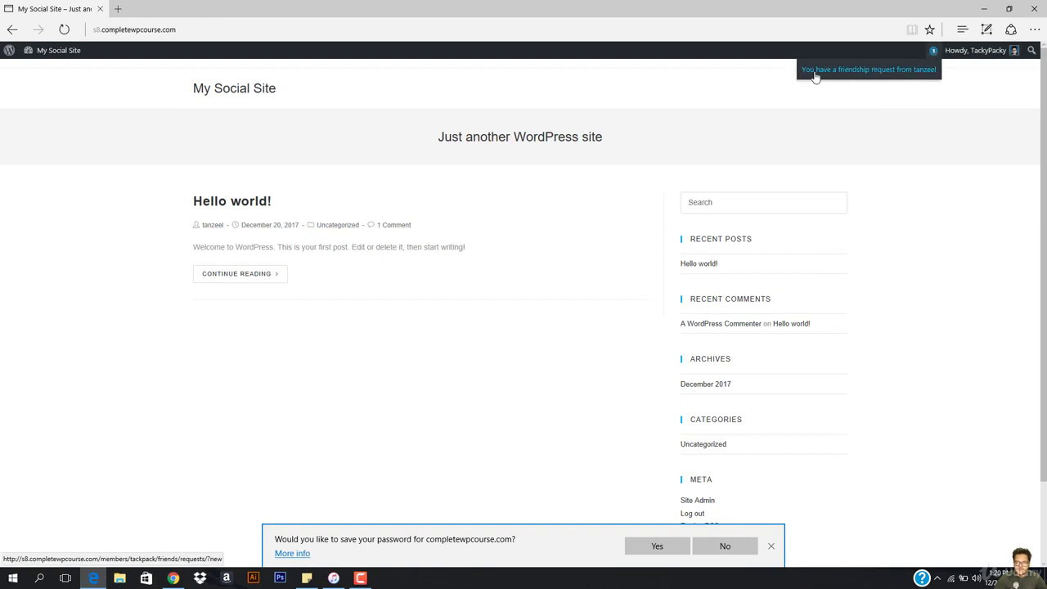
click(878, 72)
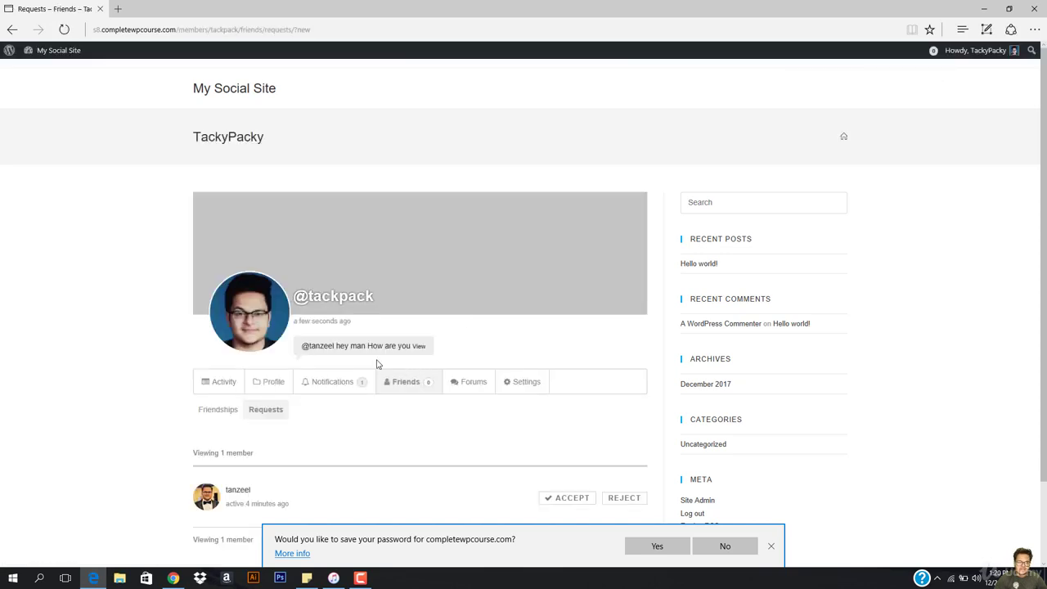
scroll(282, 395, down, 1)
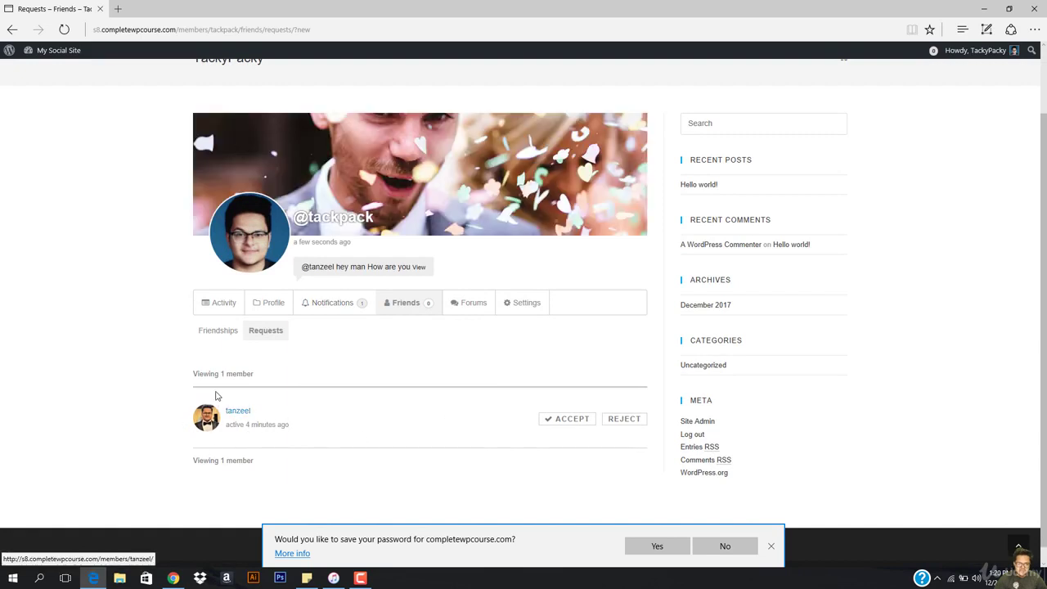
click(576, 418)
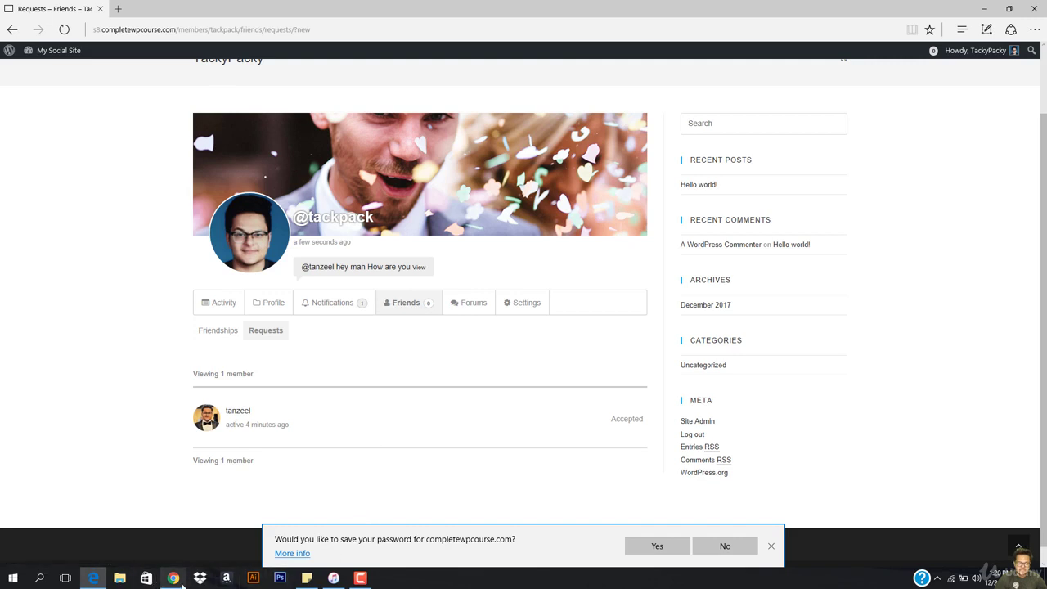
- Switch back to Chrome, enable the Private Messaging component in the BuddyPress settings, and save the settings
mouse_move(173, 578)
click(181, 542)
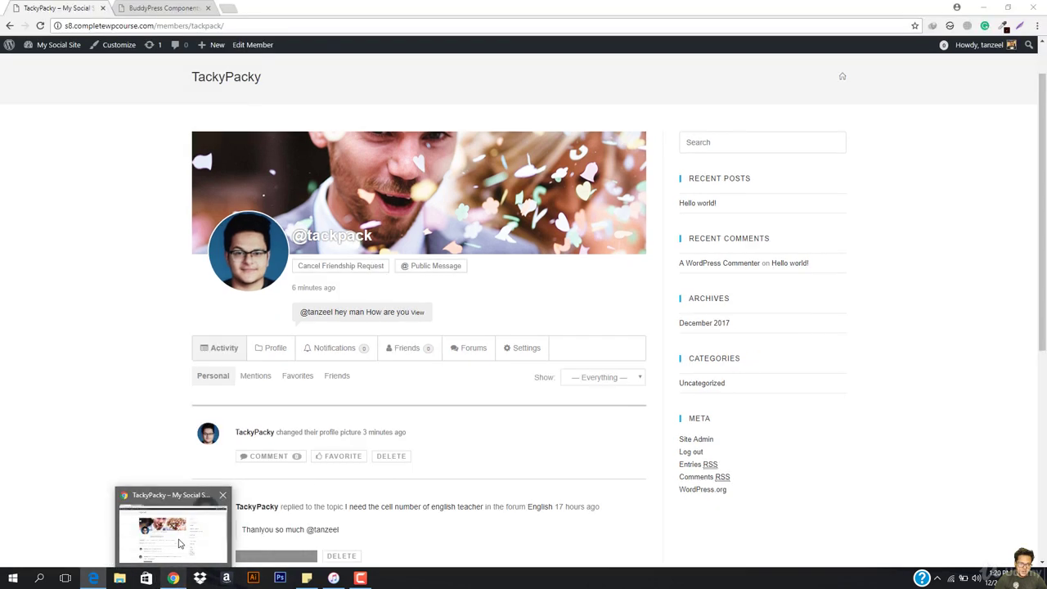
click(168, 8)
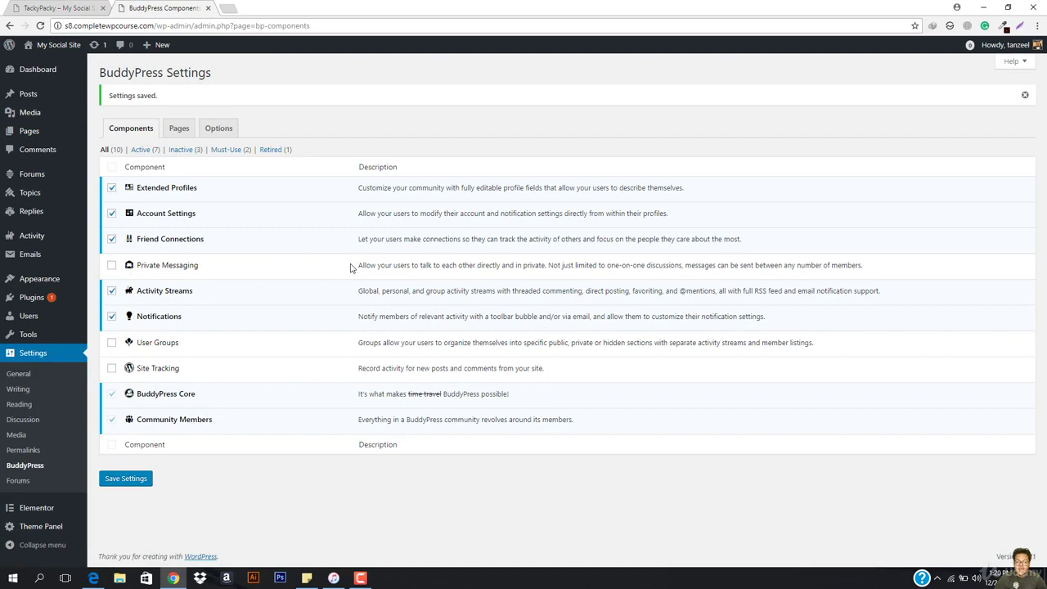
drag(352, 267, 645, 265)
click(528, 265)
click(137, 479)
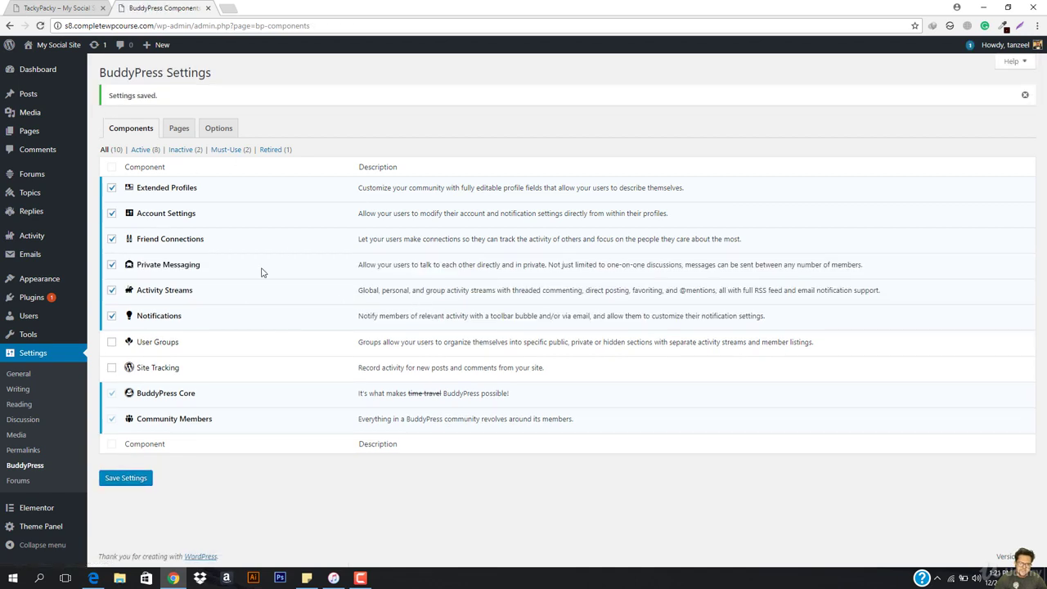
- Open the site's home page as administrator and check the account's notifications about the friendship request
click(44, 8)
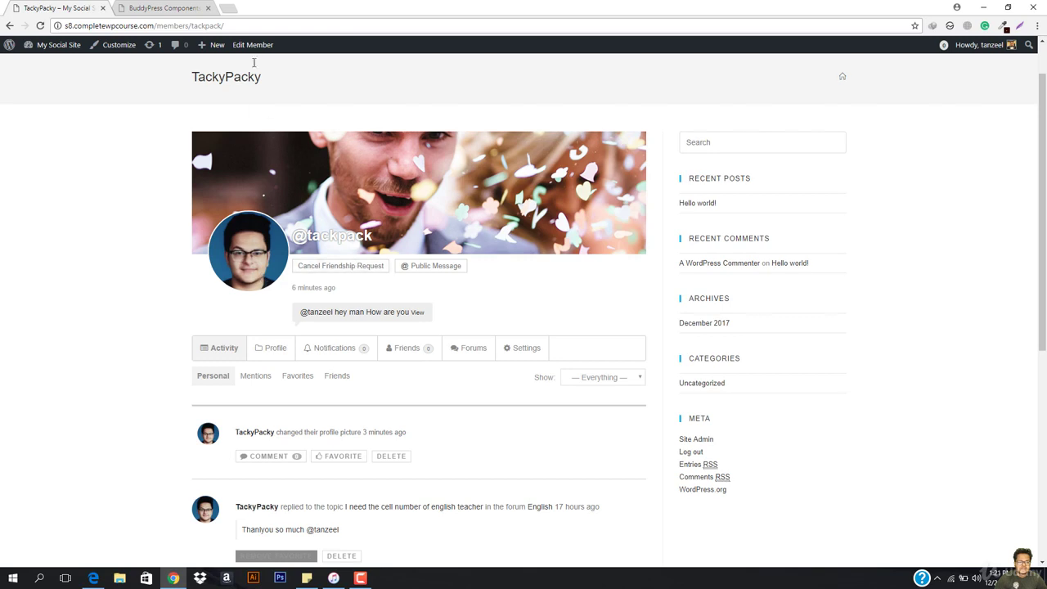
click(274, 26)
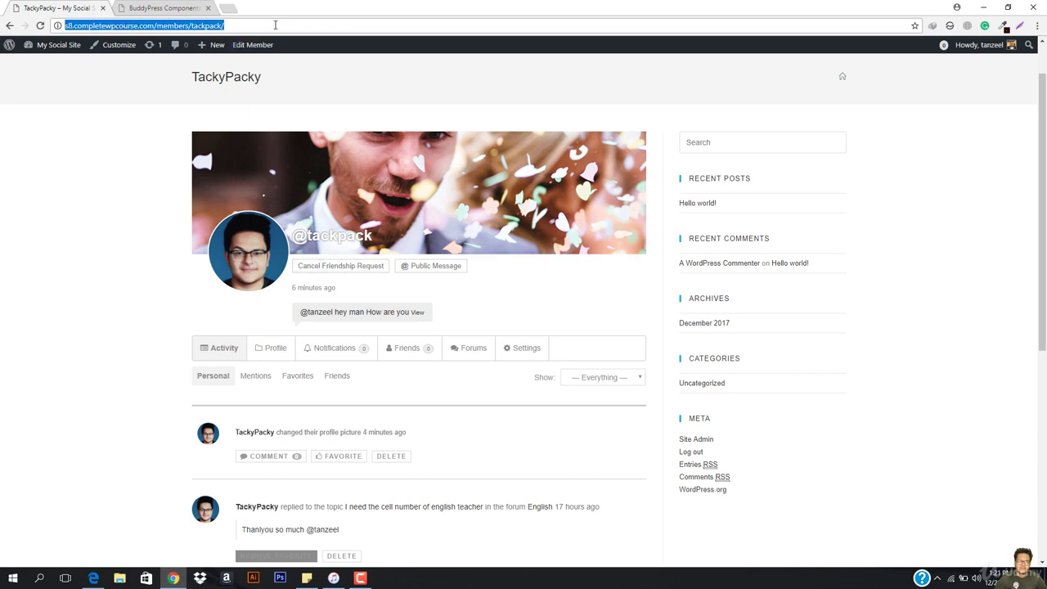
scroll(204, 82, up, 1)
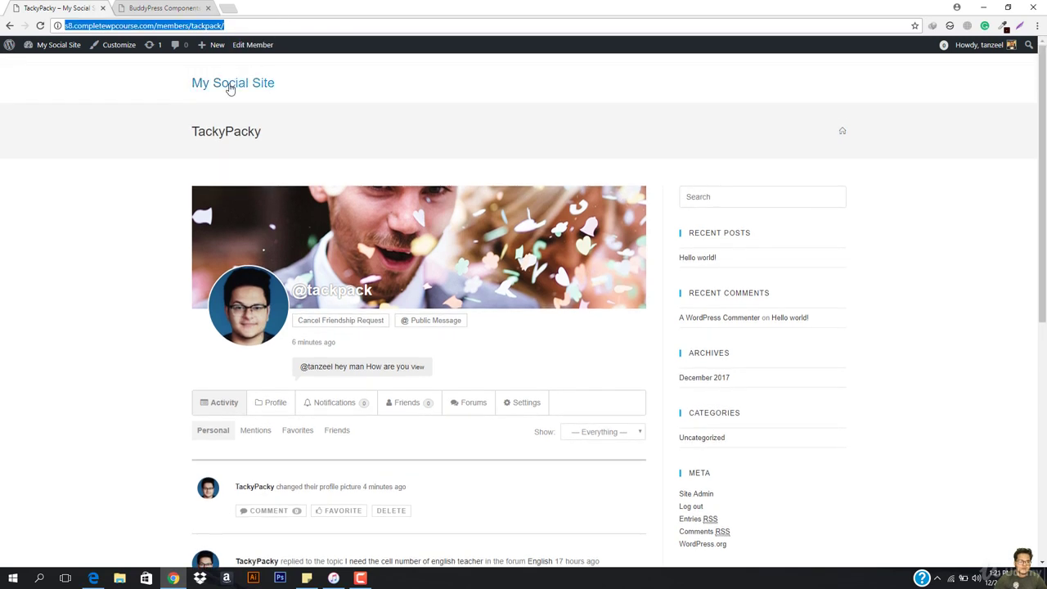
click(225, 83)
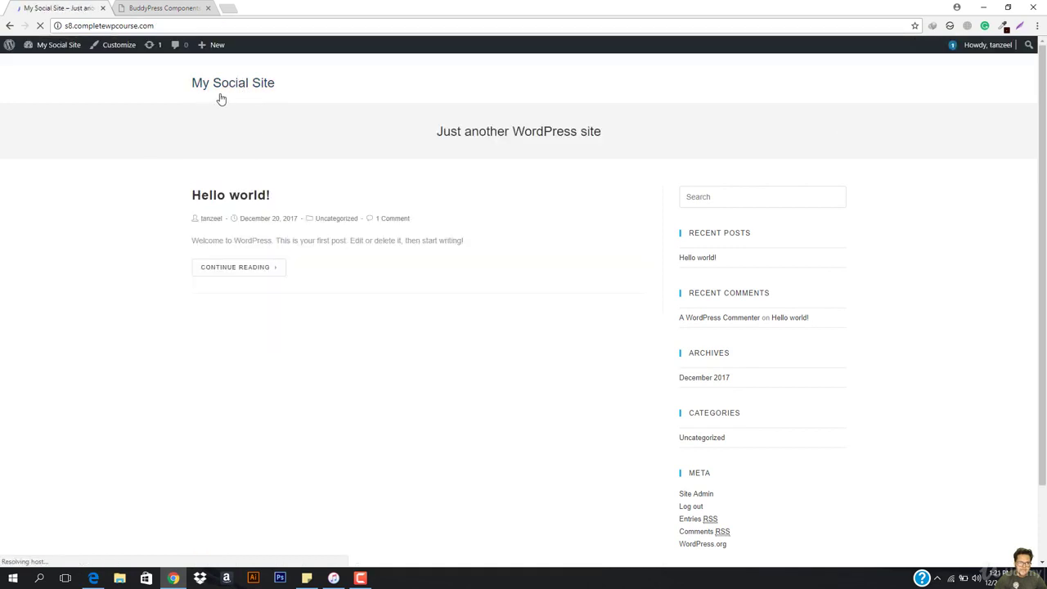
mouse_move(947, 49)
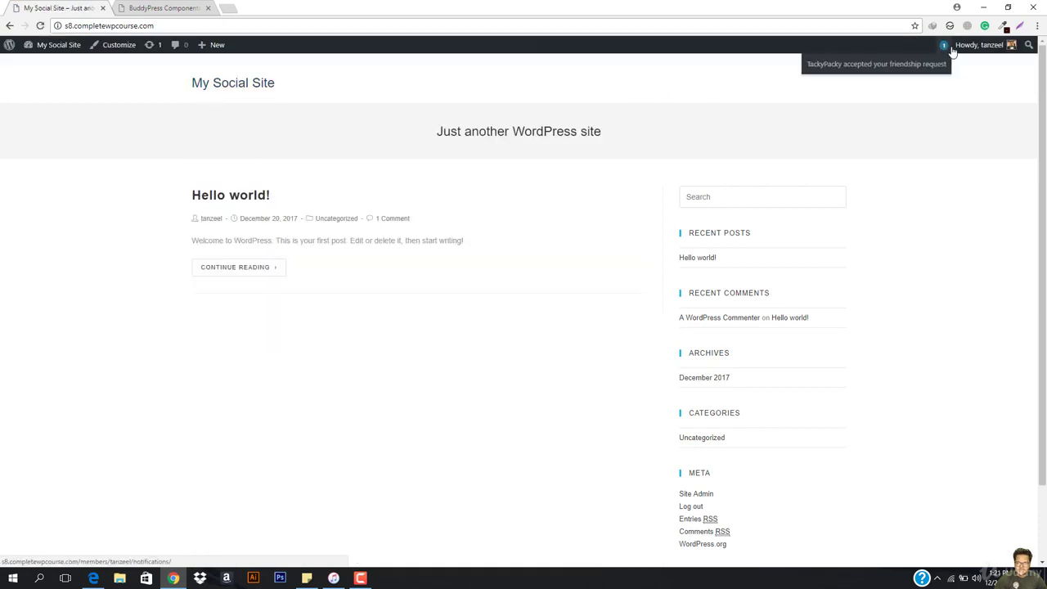
- Open the accepted-friendship notification, go to the member's profile through their latest activity update, and cancel the friendship
click(879, 71)
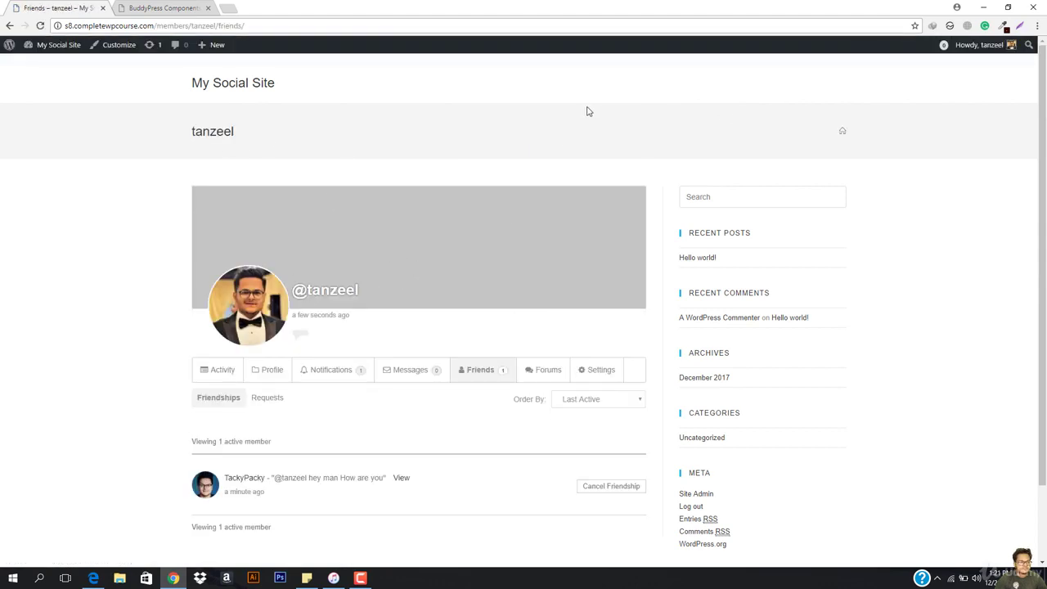
scroll(246, 386, down, 2)
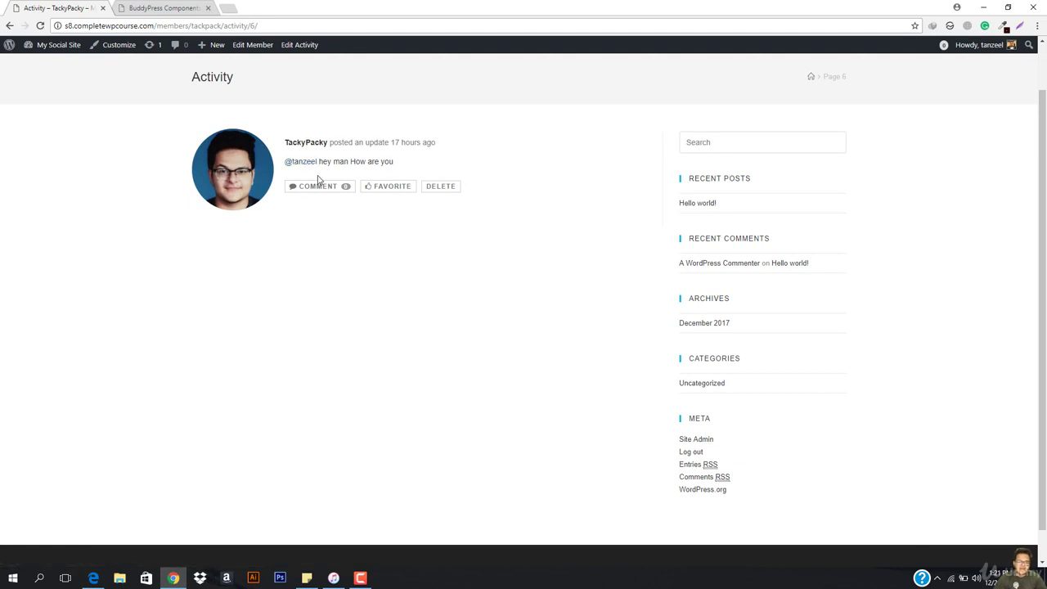
click(306, 145)
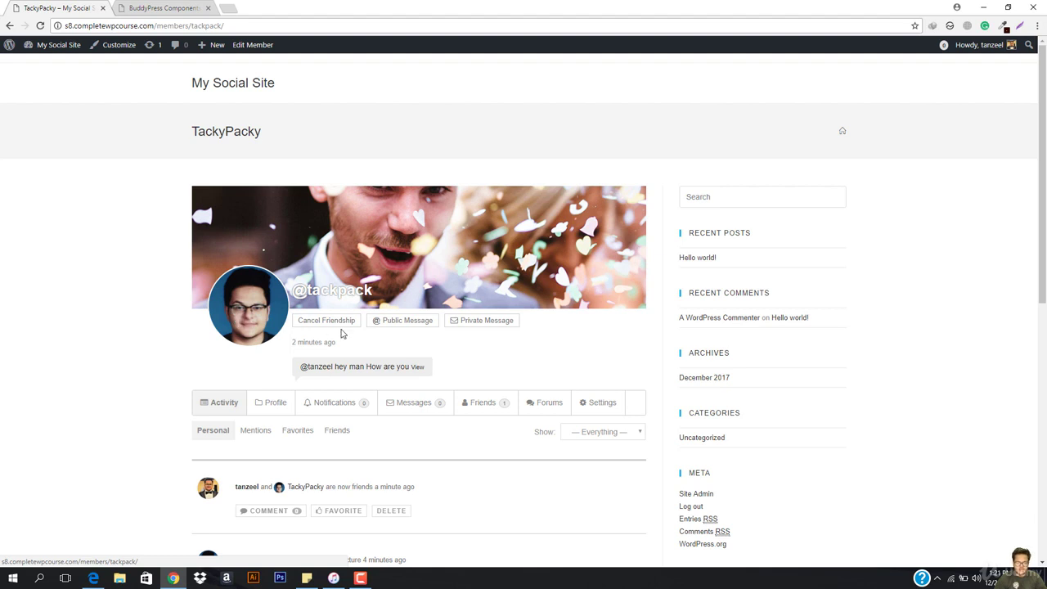
click(334, 324)
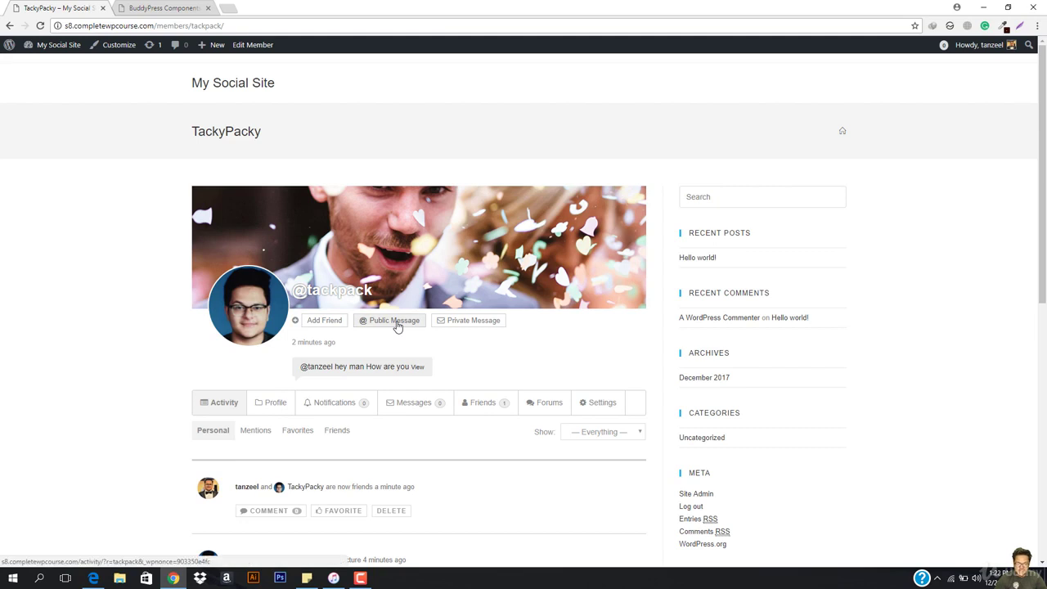
- Send the member a private message with the subject "We are not friends anymore" and the text "I need a breakup"
click(470, 323)
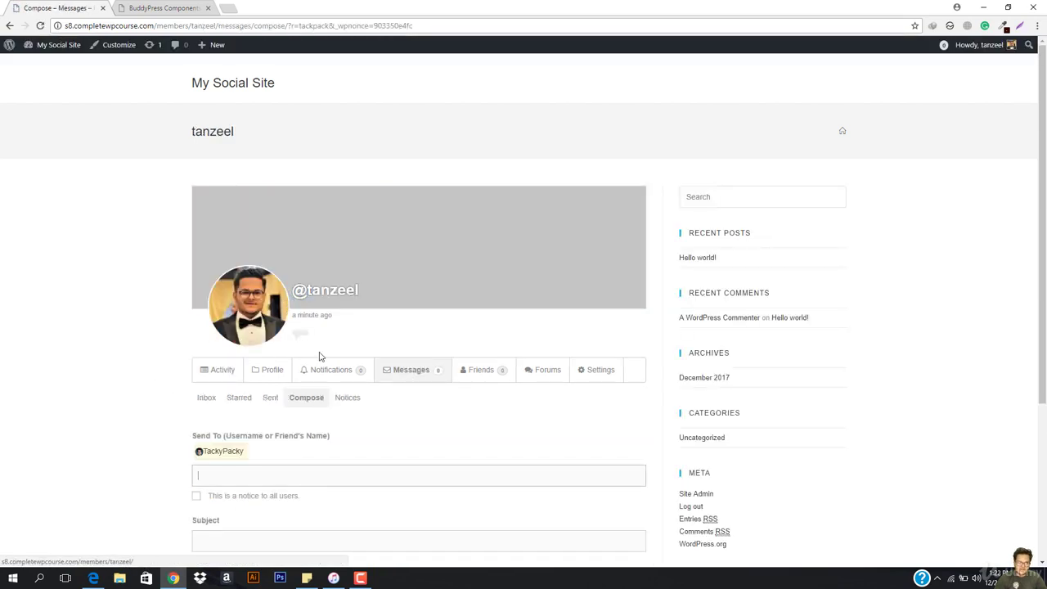
scroll(312, 467, down, 1)
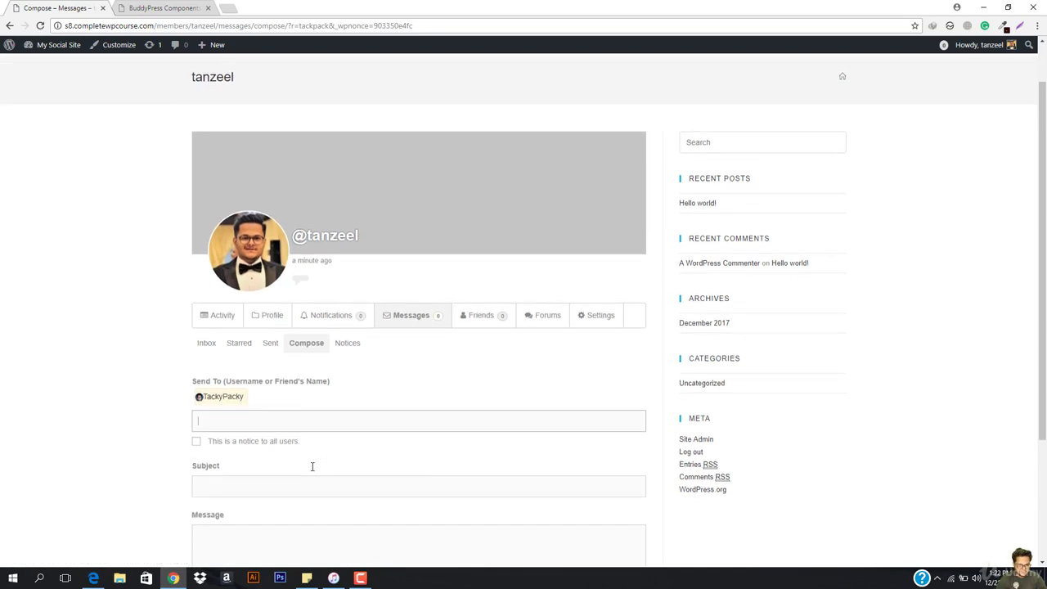
scroll(254, 418, down, 1)
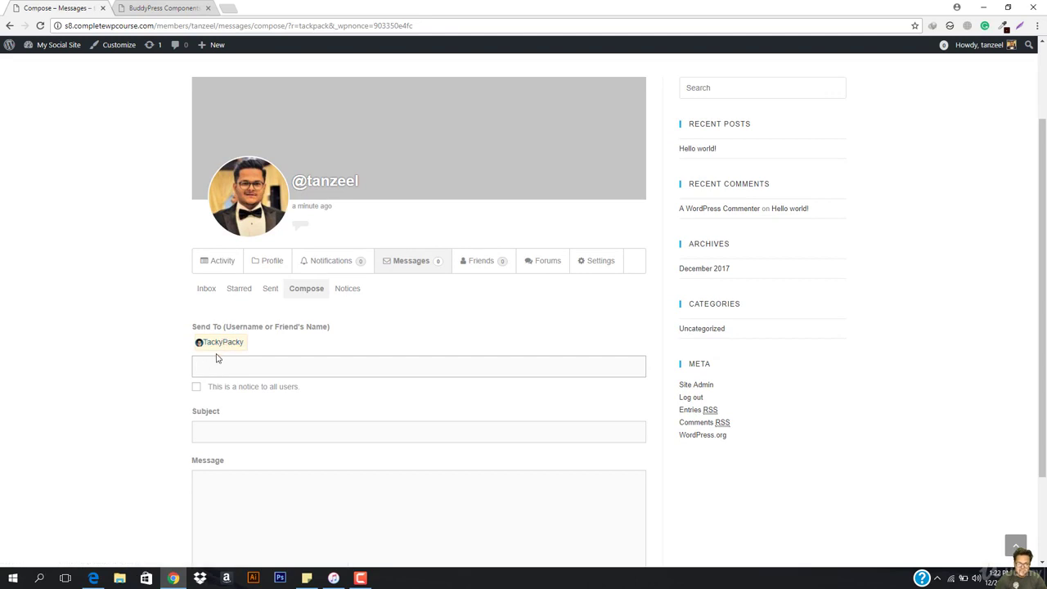
click(217, 360)
scroll(224, 364, down, 2)
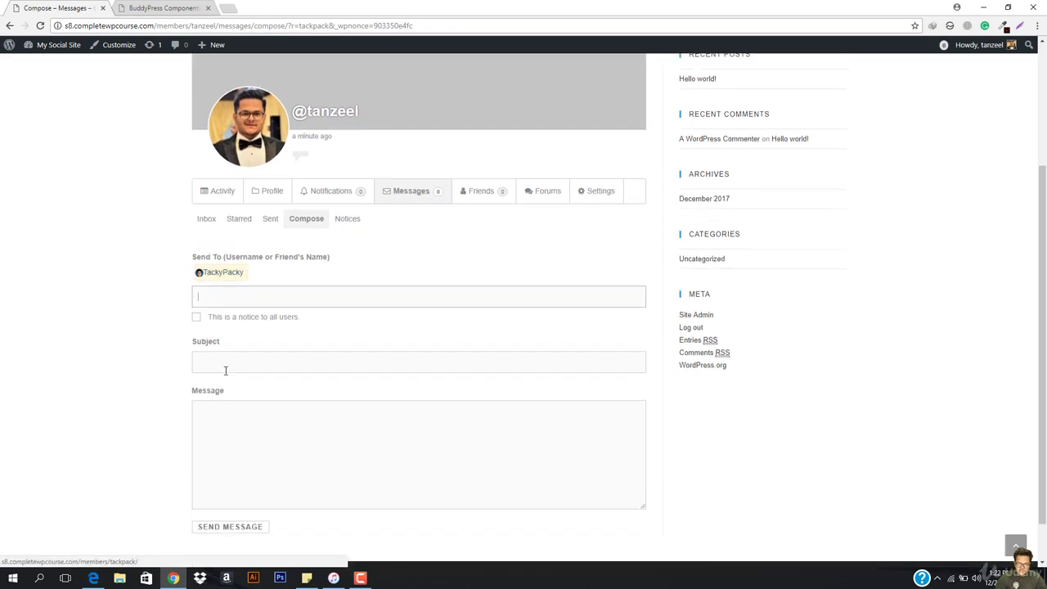
click(274, 333)
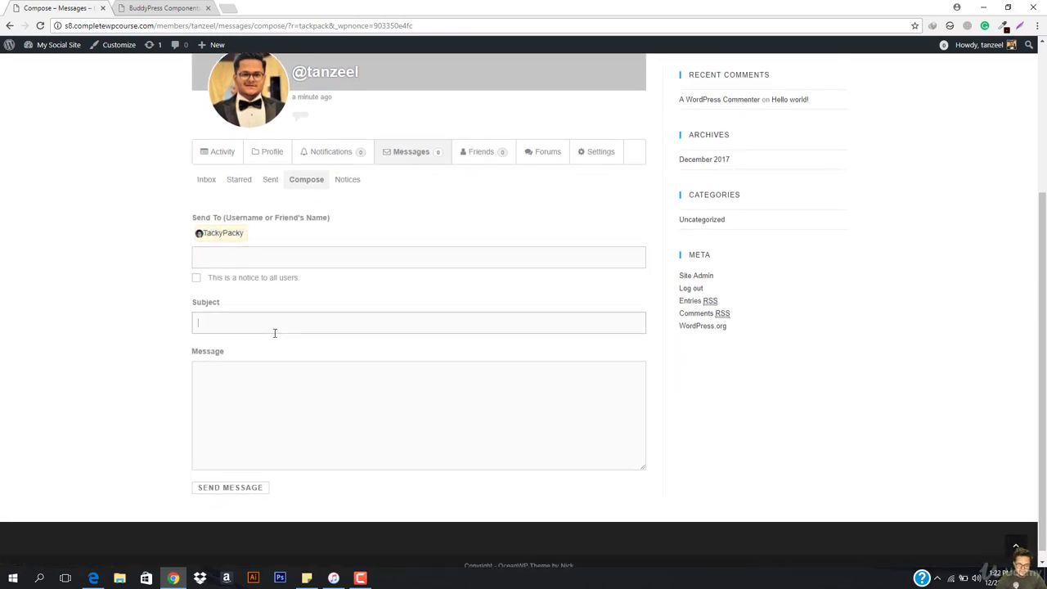
text(We are not friends anymore)
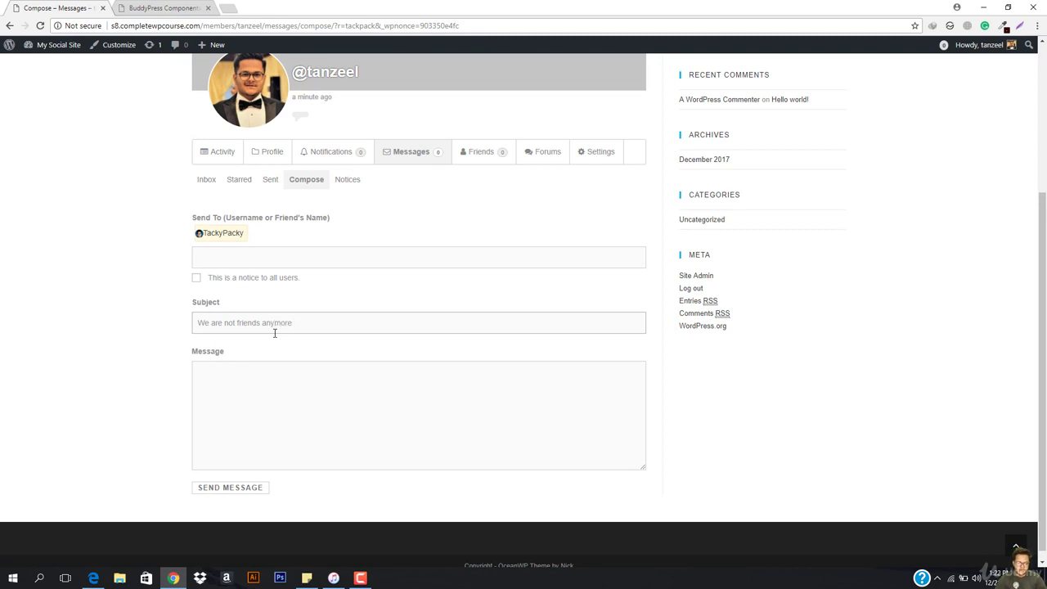
key(Tab)
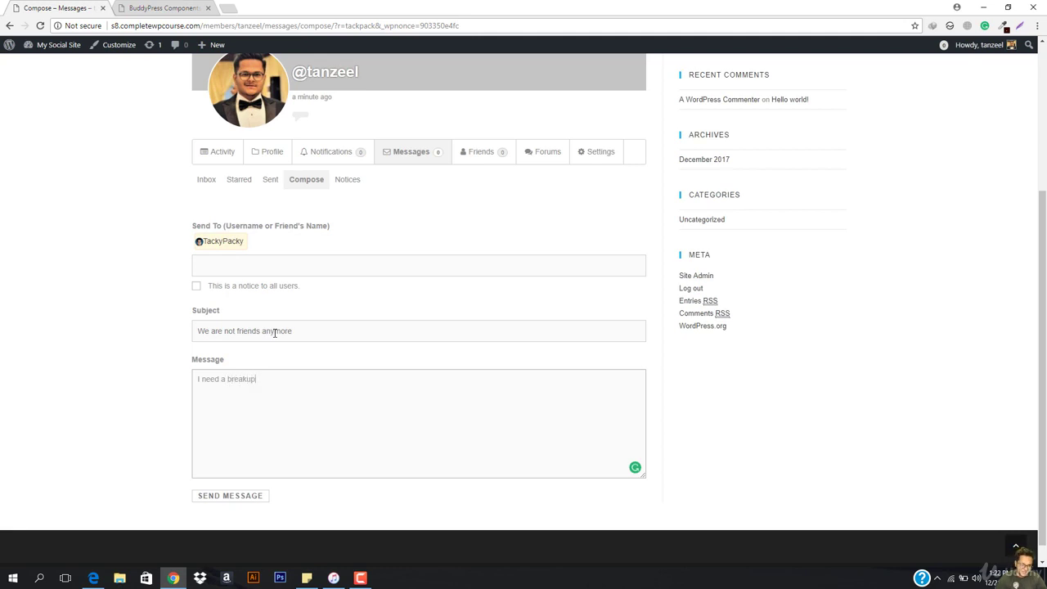
click(232, 495)
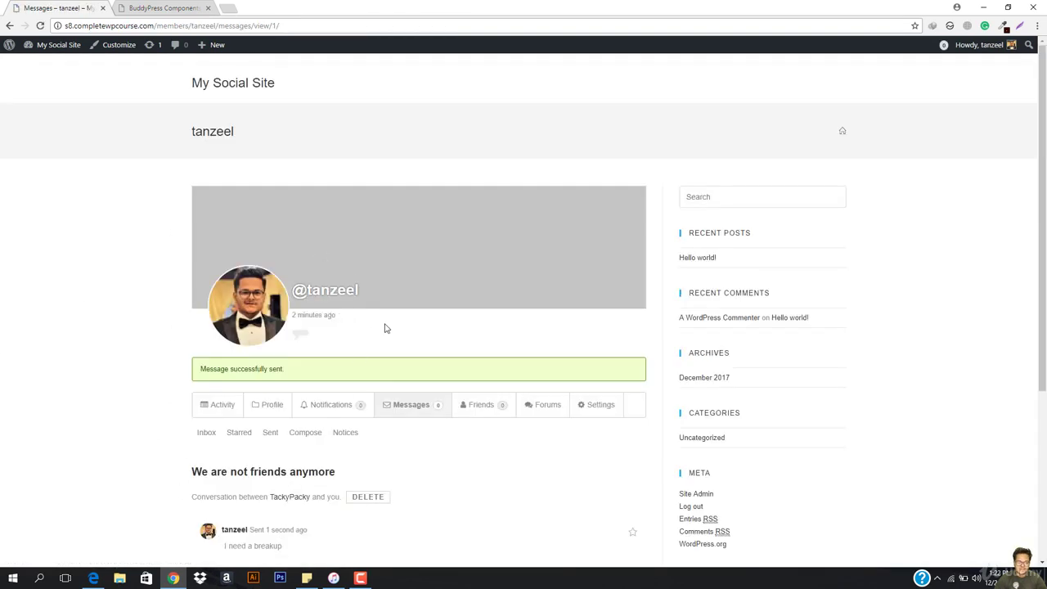
- Review the subject and text of the sent message in its conversation view
scroll(464, 356, down, 3)
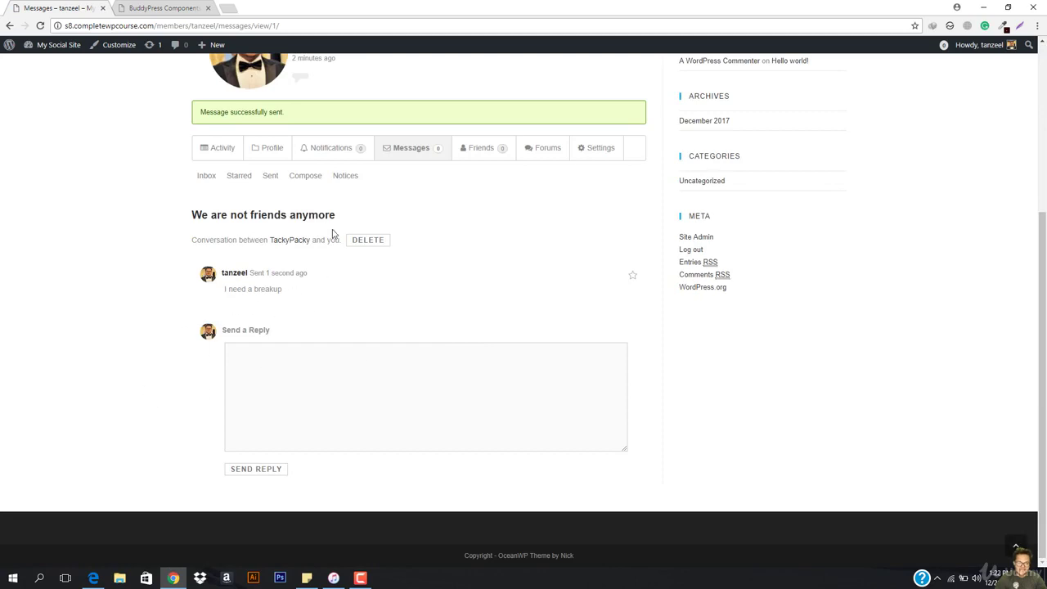
drag(187, 219, 368, 205)
click(196, 255)
drag(188, 216, 345, 213)
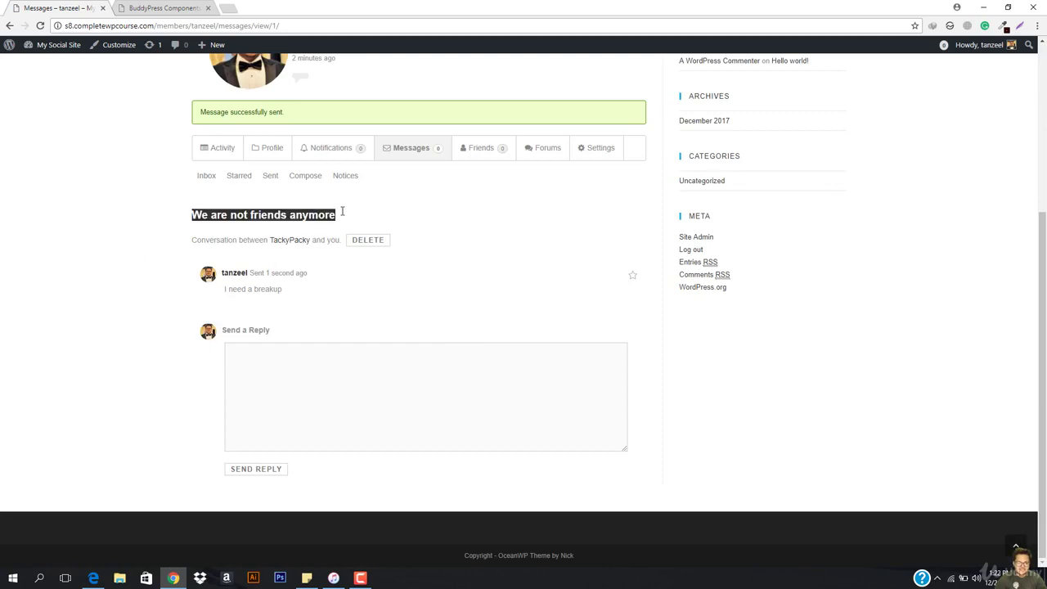
click(243, 298)
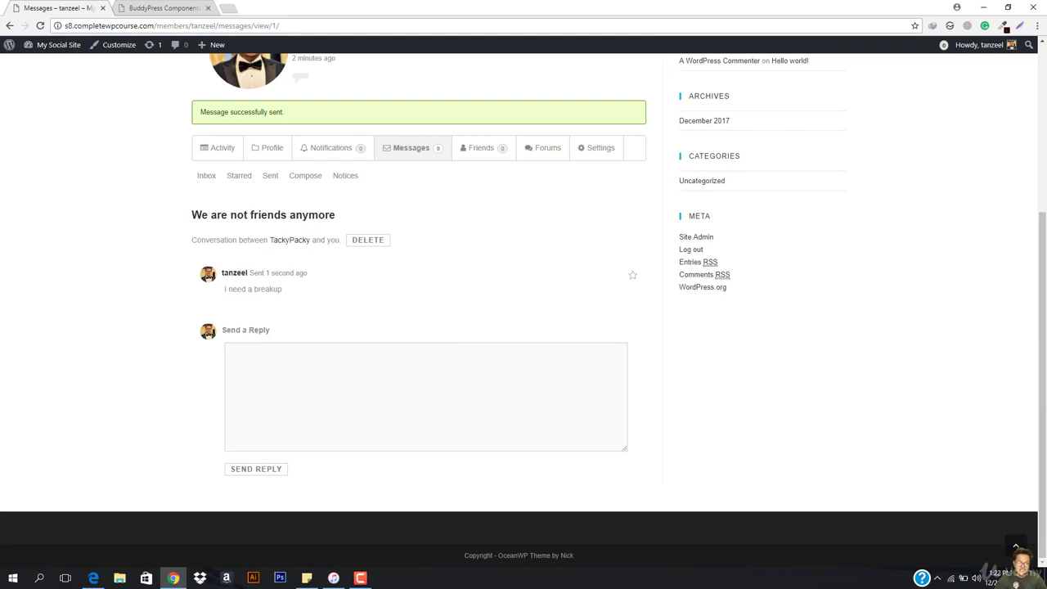
- Open Gmail in a new tab, view the WordPress.com Password Reset email and the inbox as a comparison, and return to the site's message conversation
click(230, 8)
text(gm)
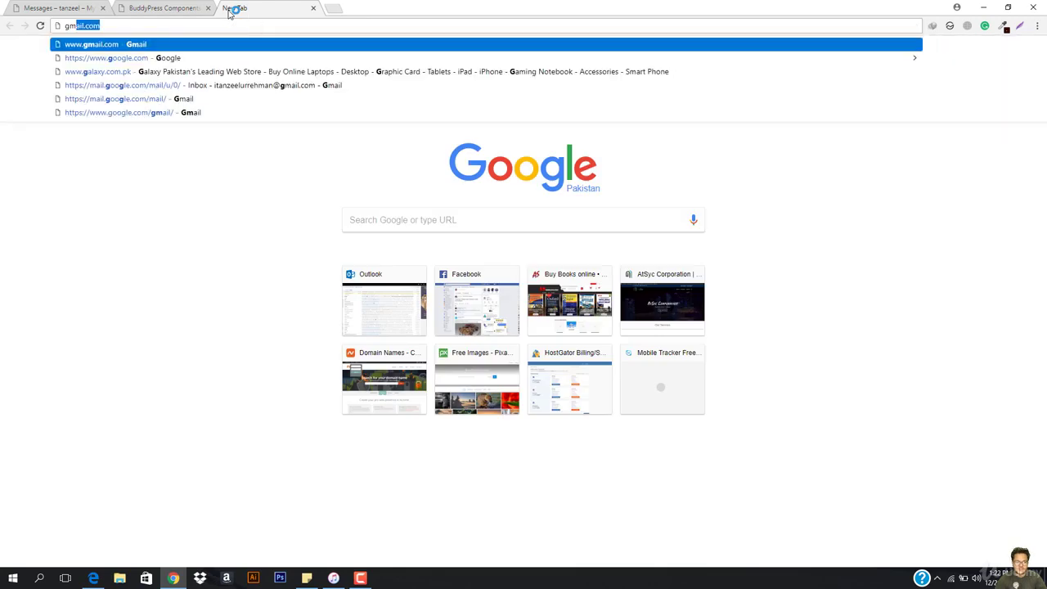
key(Return)
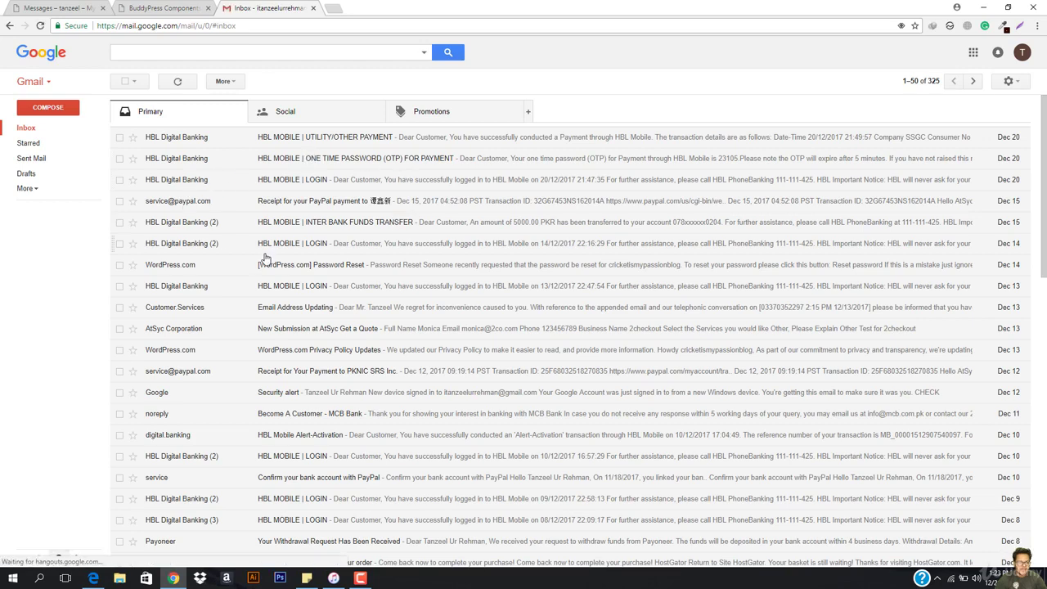
click(347, 267)
click(196, 418)
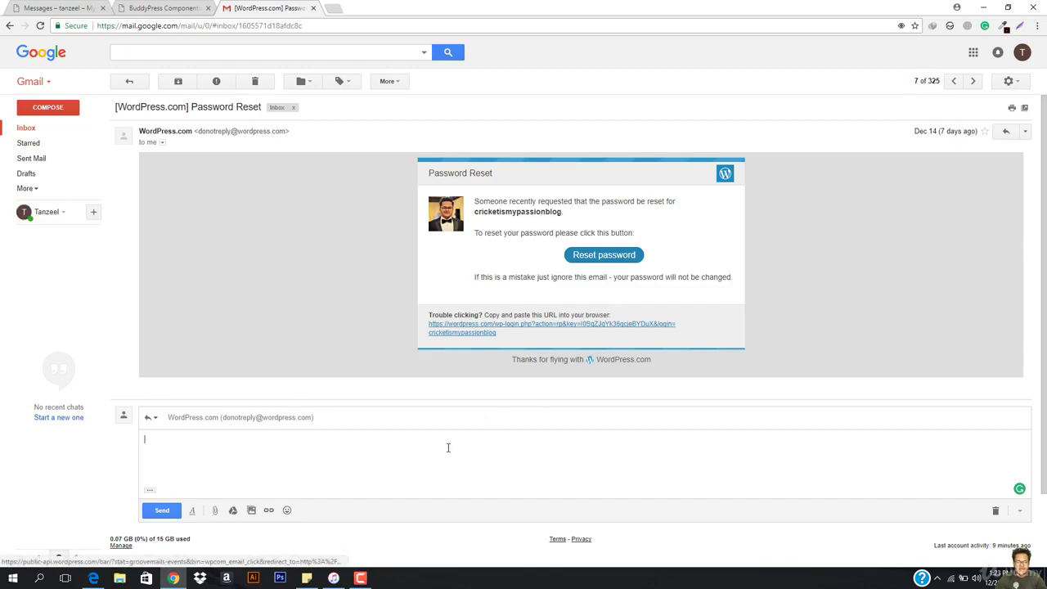
click(33, 129)
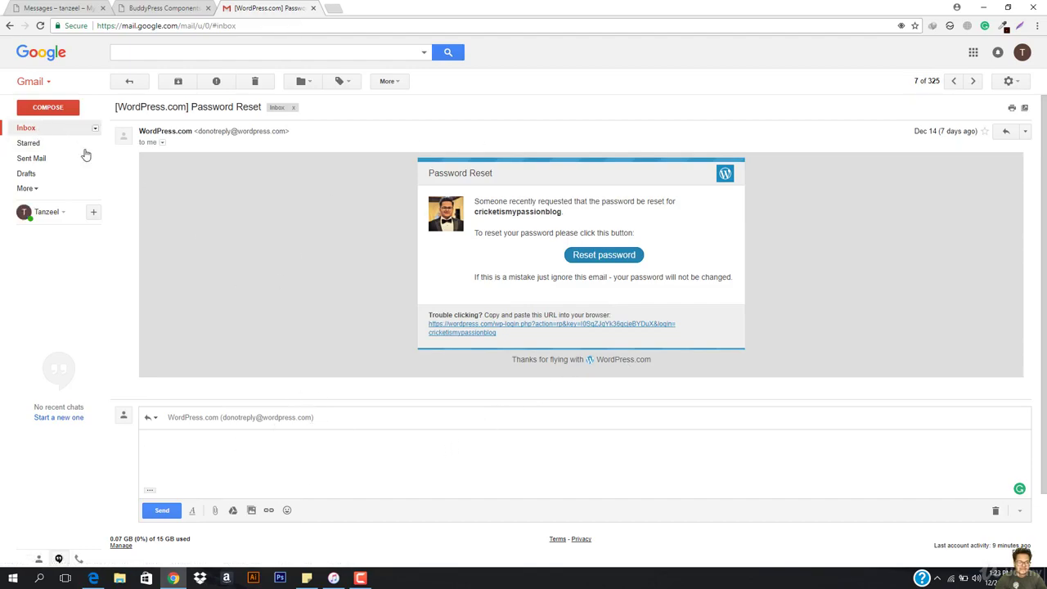
scroll(407, 328, down, 5)
scroll(408, 328, down, 5)
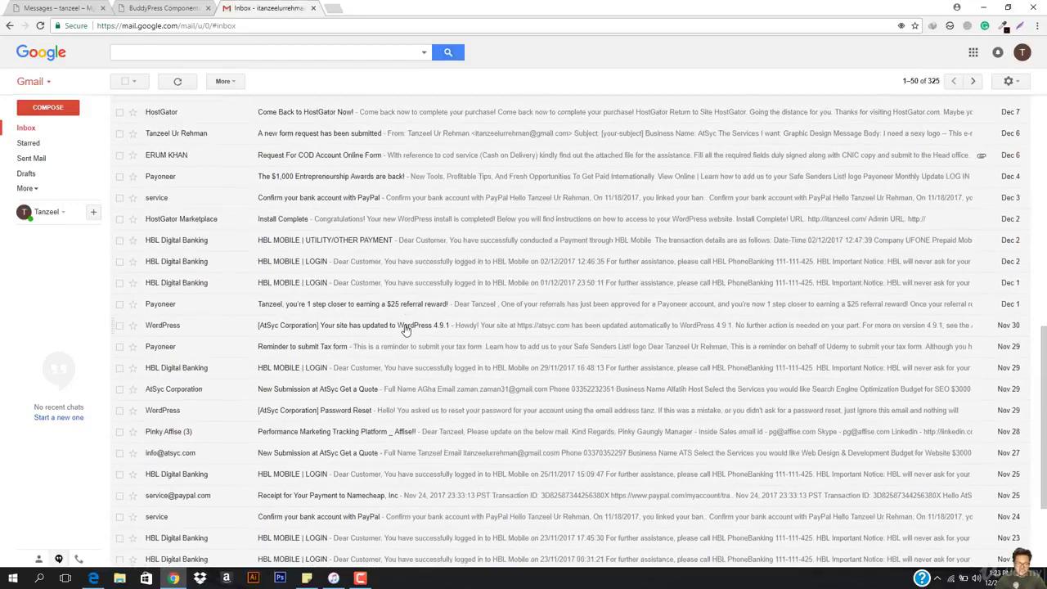
scroll(385, 307, up, 9)
click(314, 8)
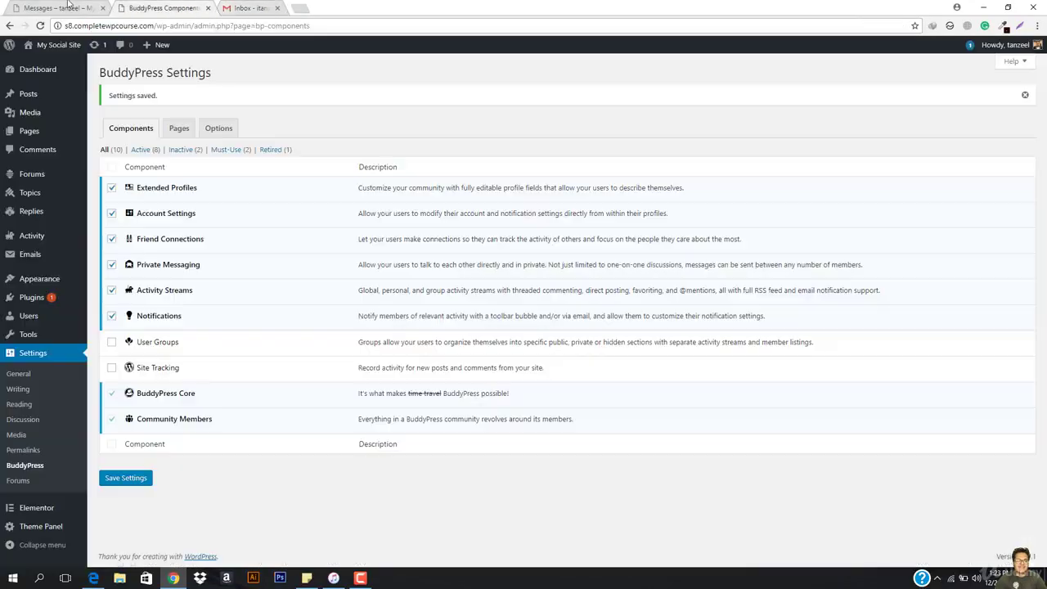
click(65, 7)
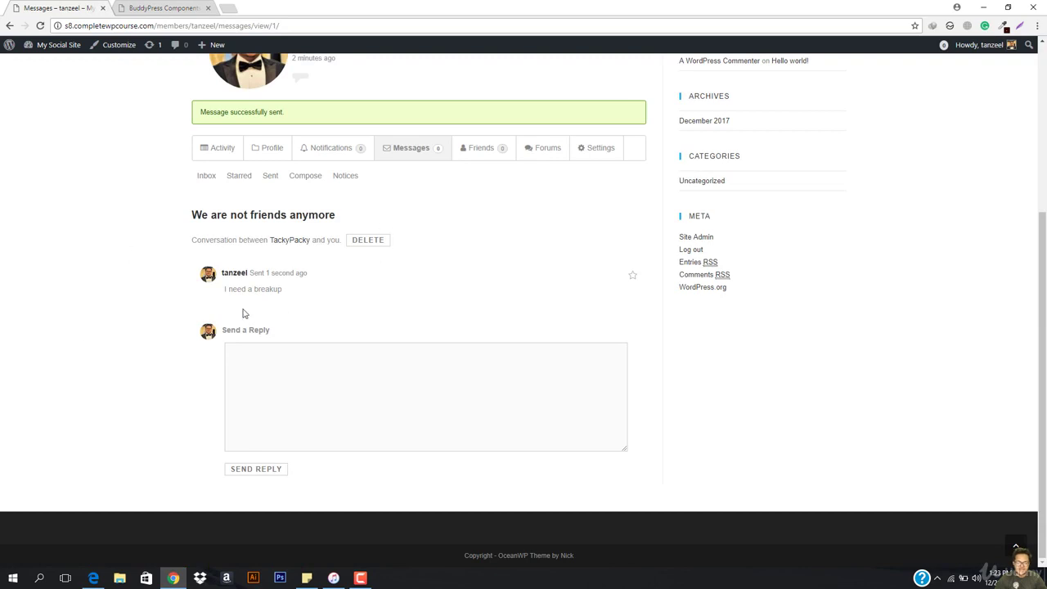
- Switch to Edge, open the site's home page as the member, and open the private message from its notification
click(93, 577)
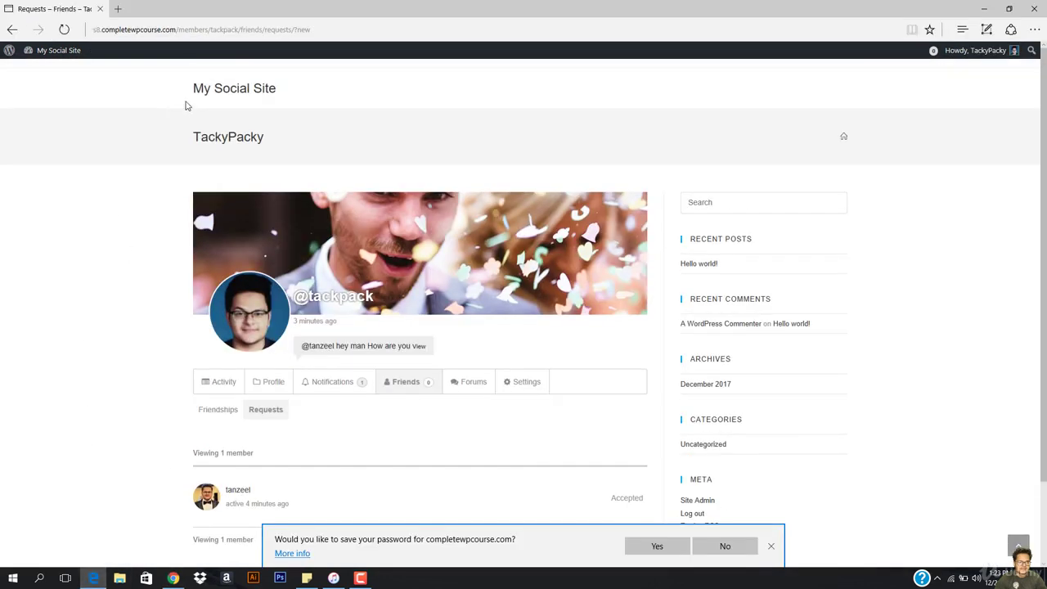
click(197, 102)
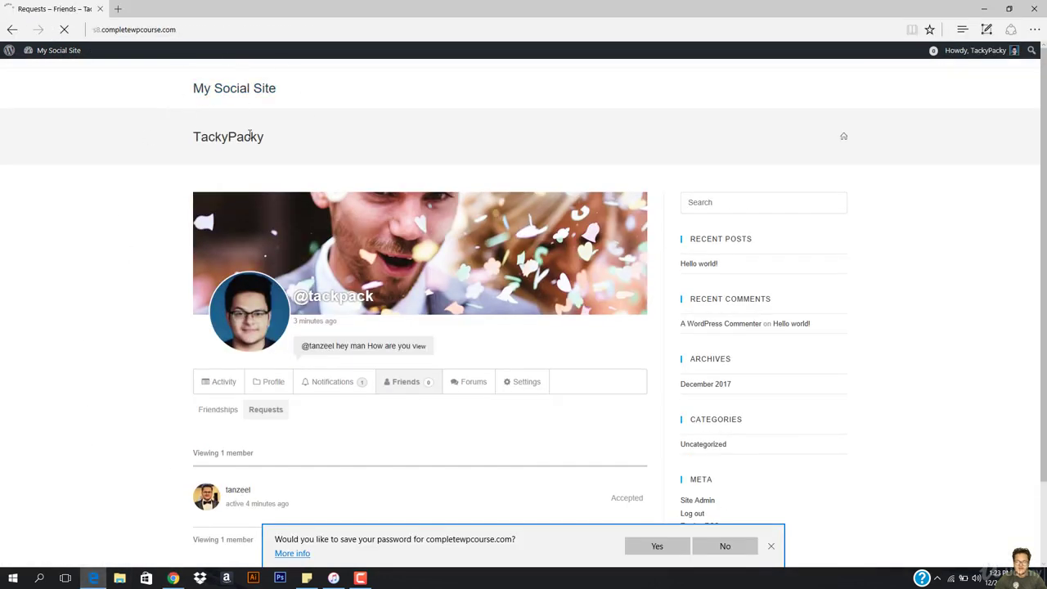
mouse_move(934, 52)
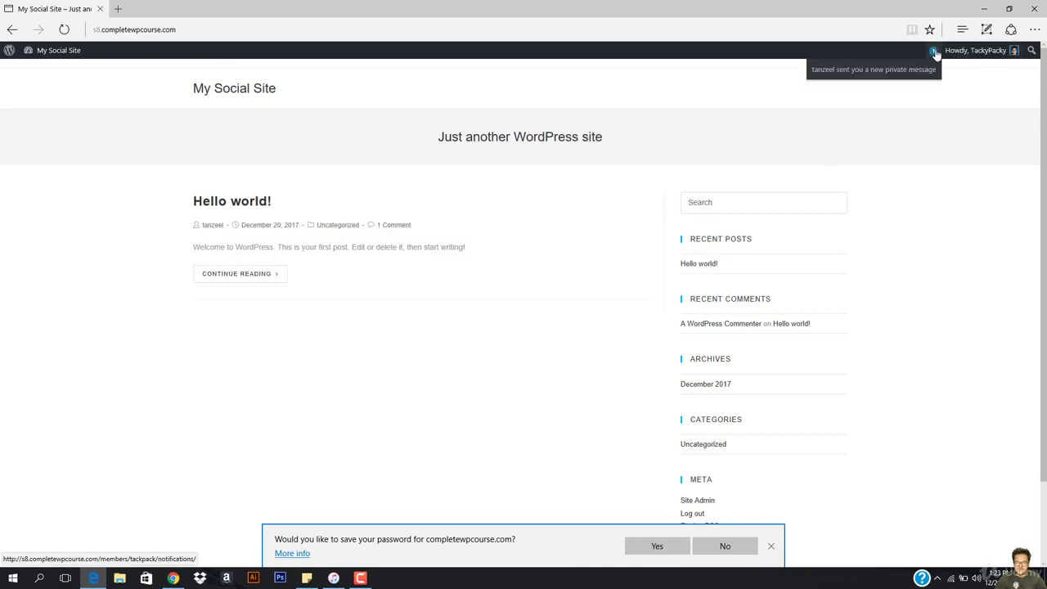
click(875, 75)
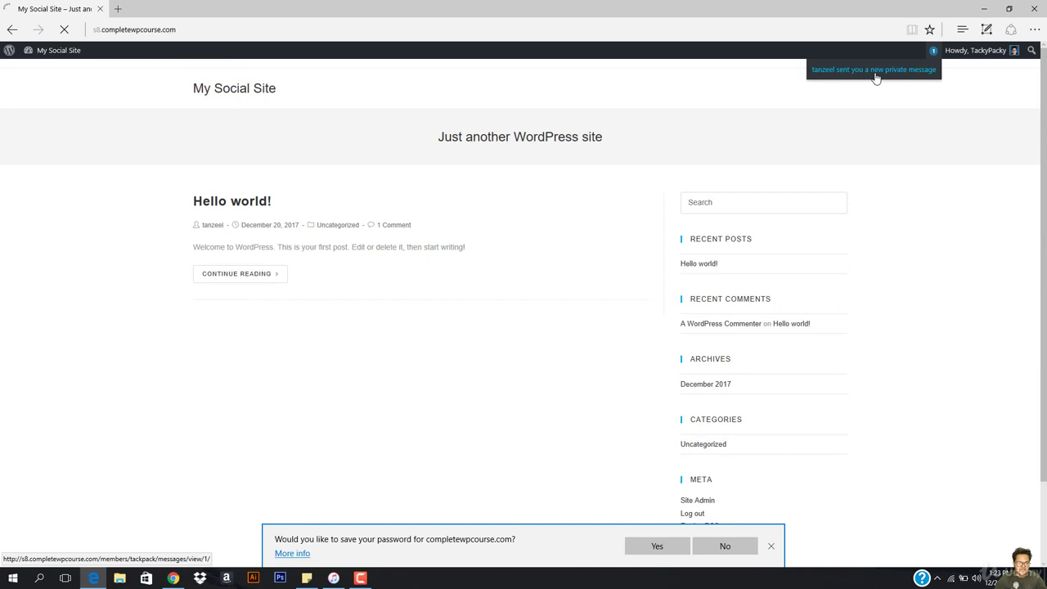
- Reply to the administrator's message with "Whaaaattttt why?????"
scroll(270, 418, down, 3)
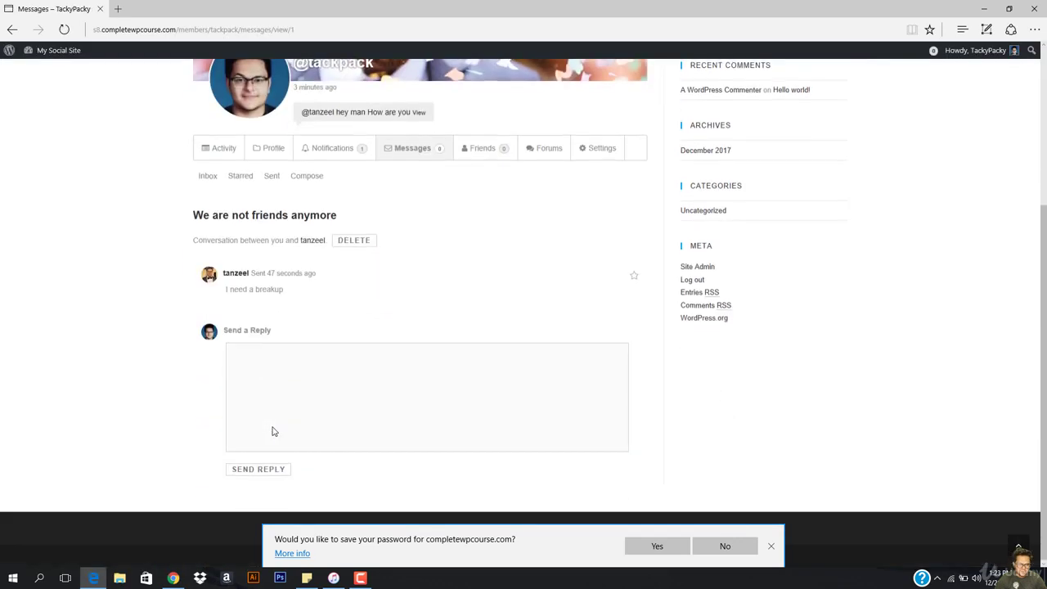
click(290, 397)
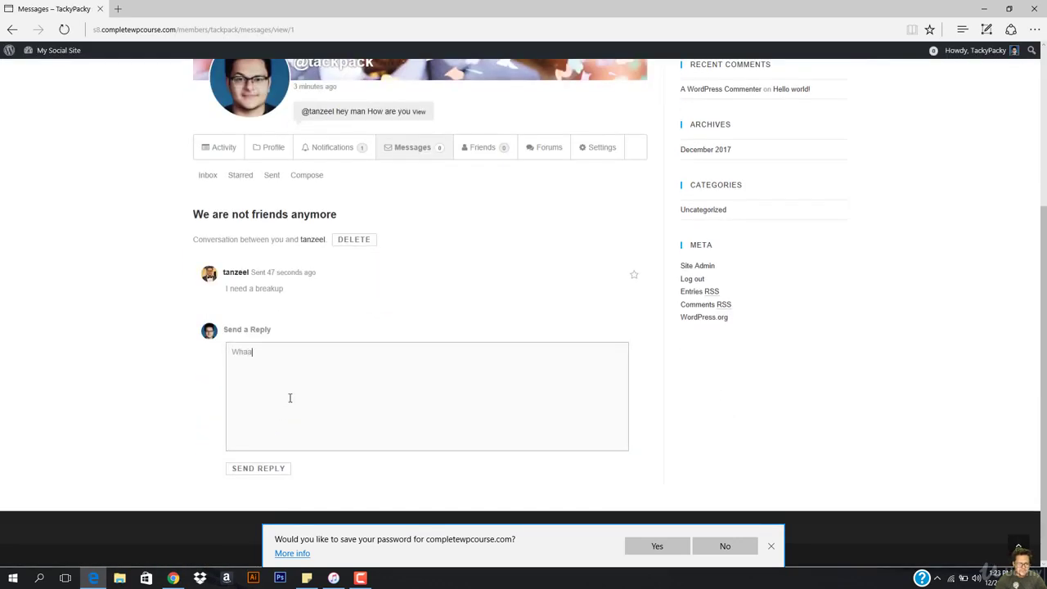
text(Whaaaatttt why?????)
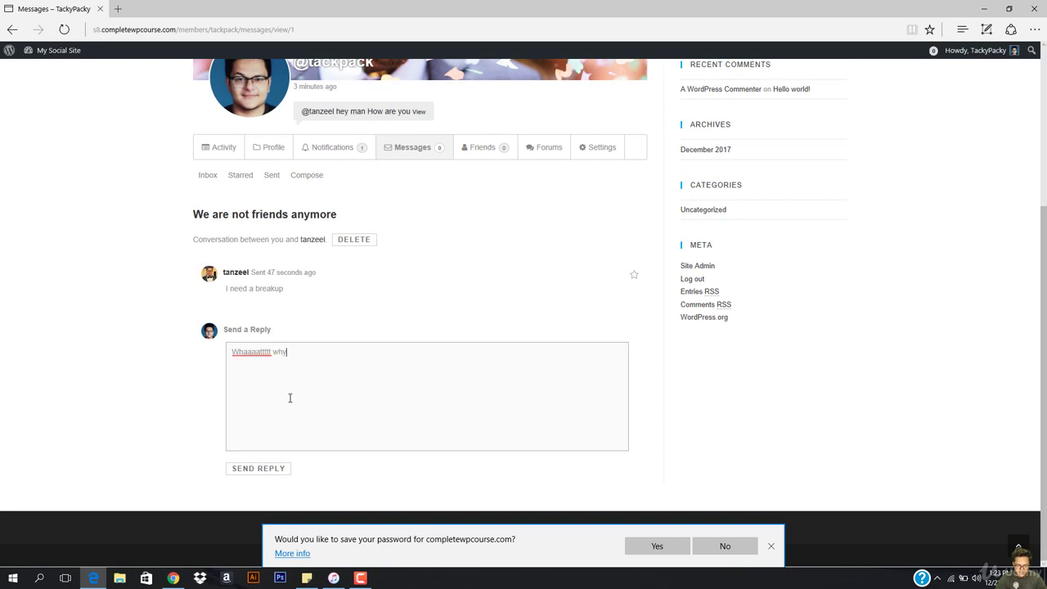
click(259, 469)
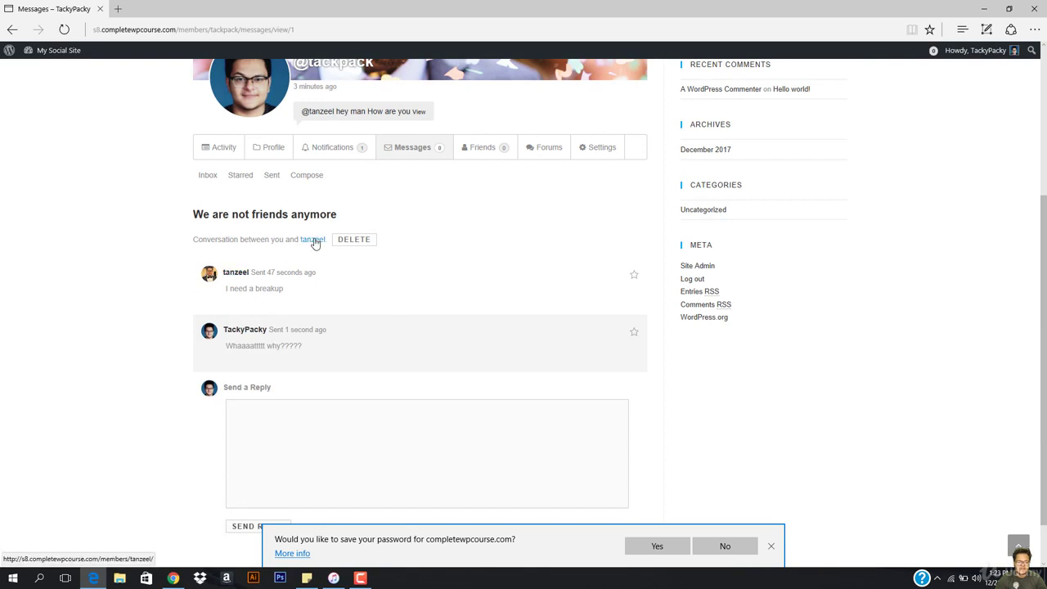
- Examine the member's message inbox and sent messages
click(419, 149)
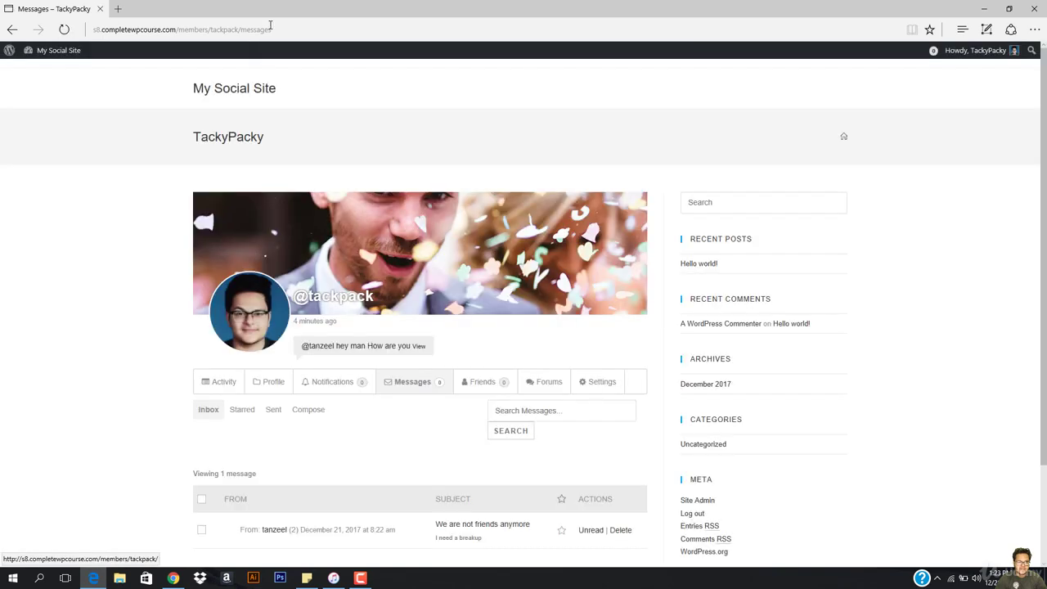
scroll(284, 342, down, 2)
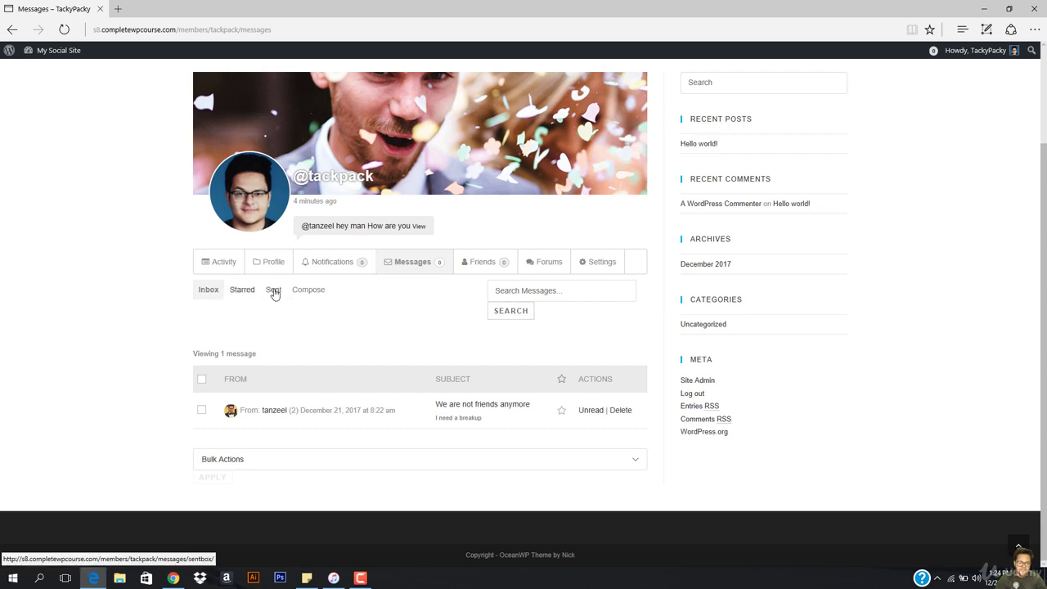
click(274, 292)
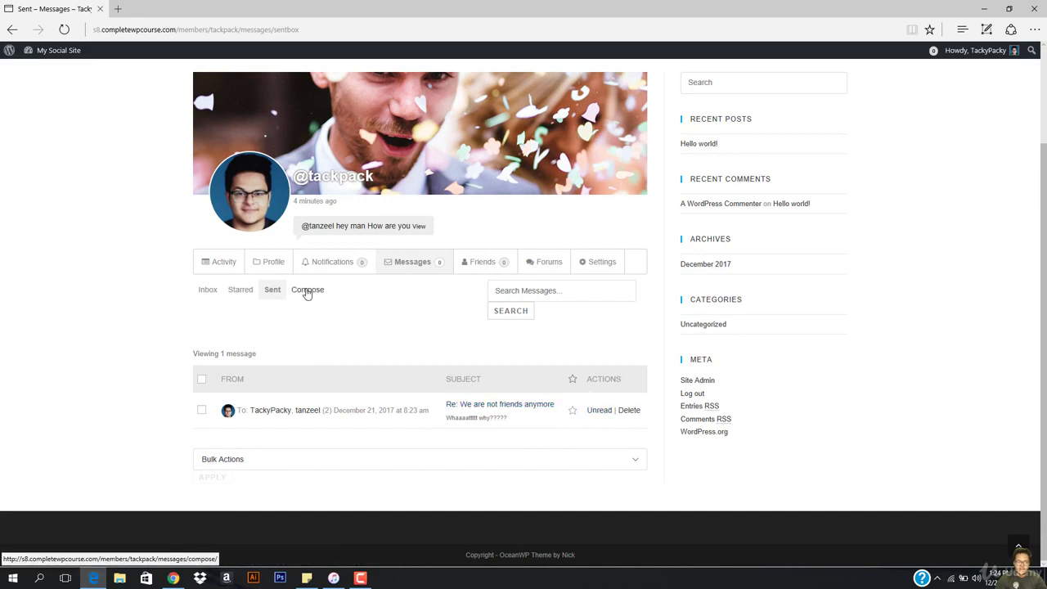
click(307, 290)
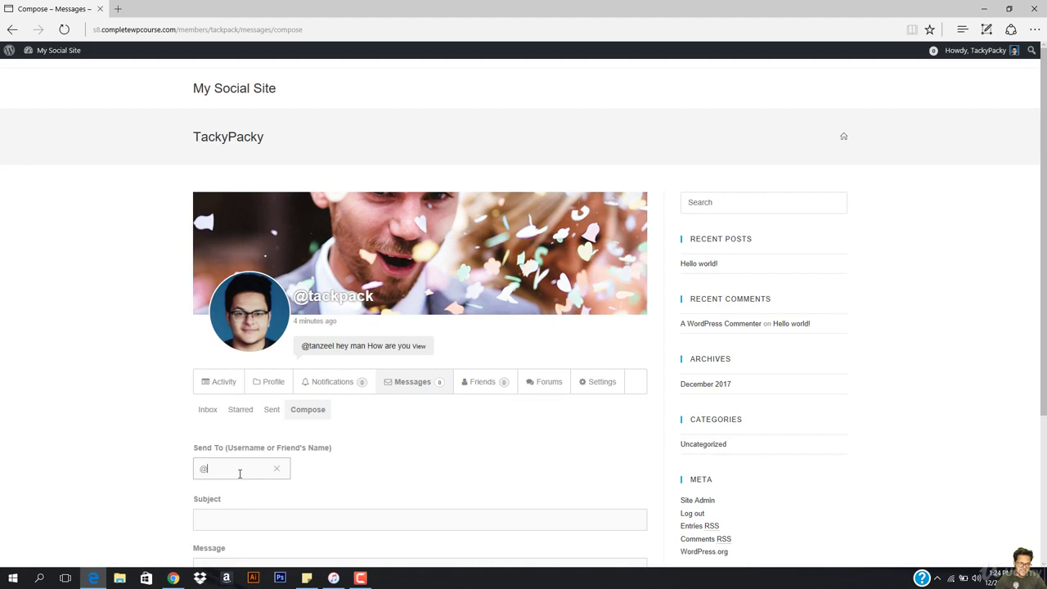
text(nzeel)
key(Return)
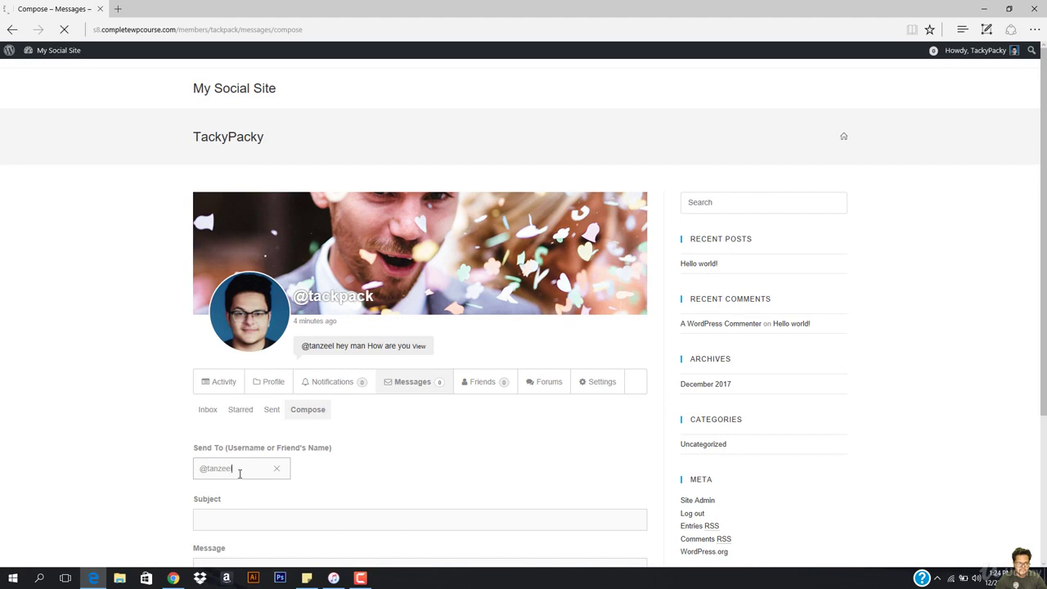
scroll(294, 393, down, 2)
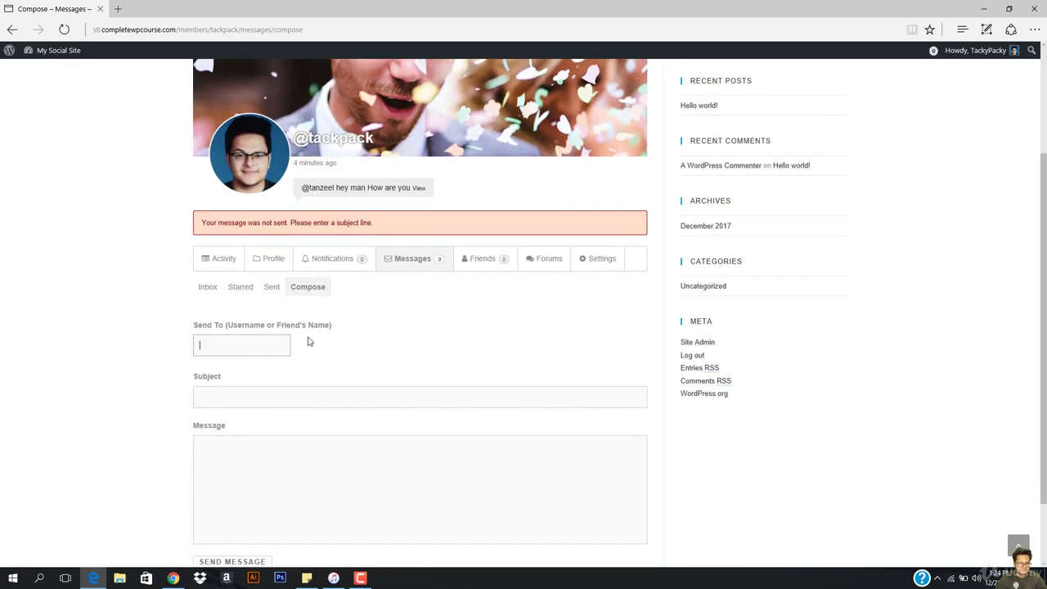
click(221, 353)
text(@)
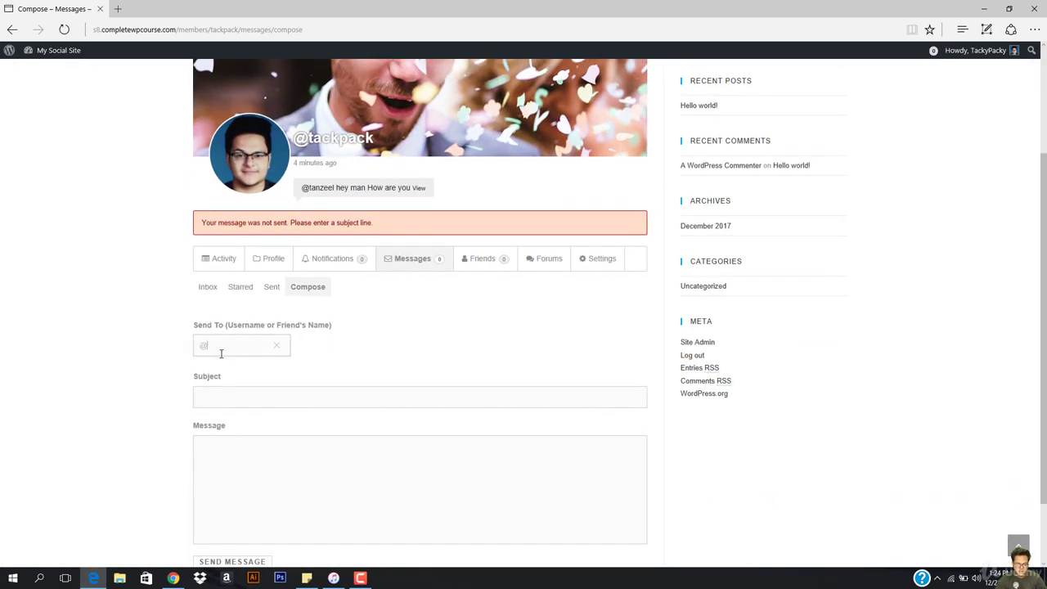
text(tanzeel)
key(Tab)
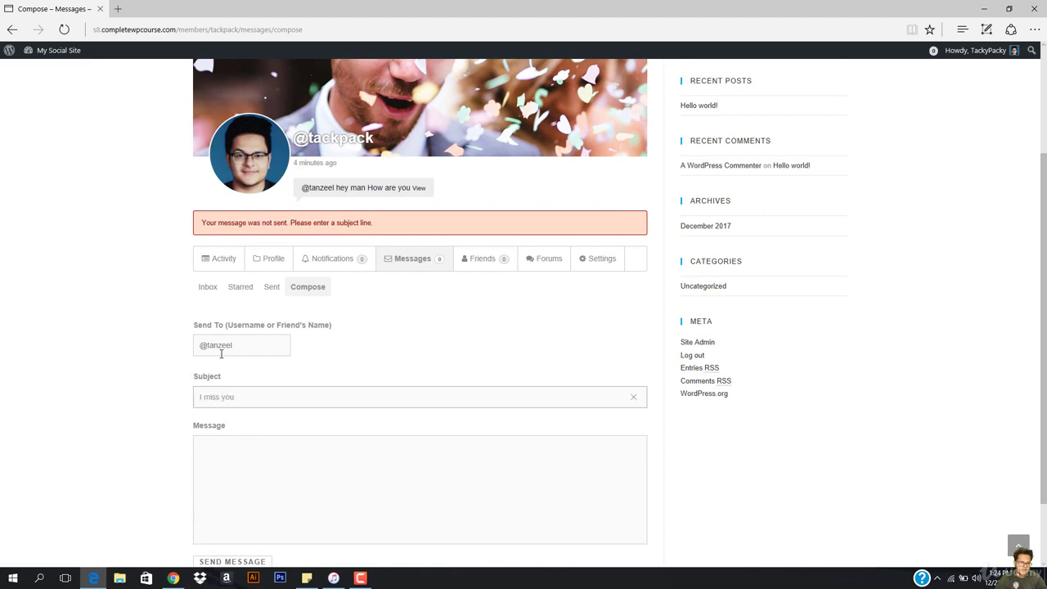
key(ctrl+a)
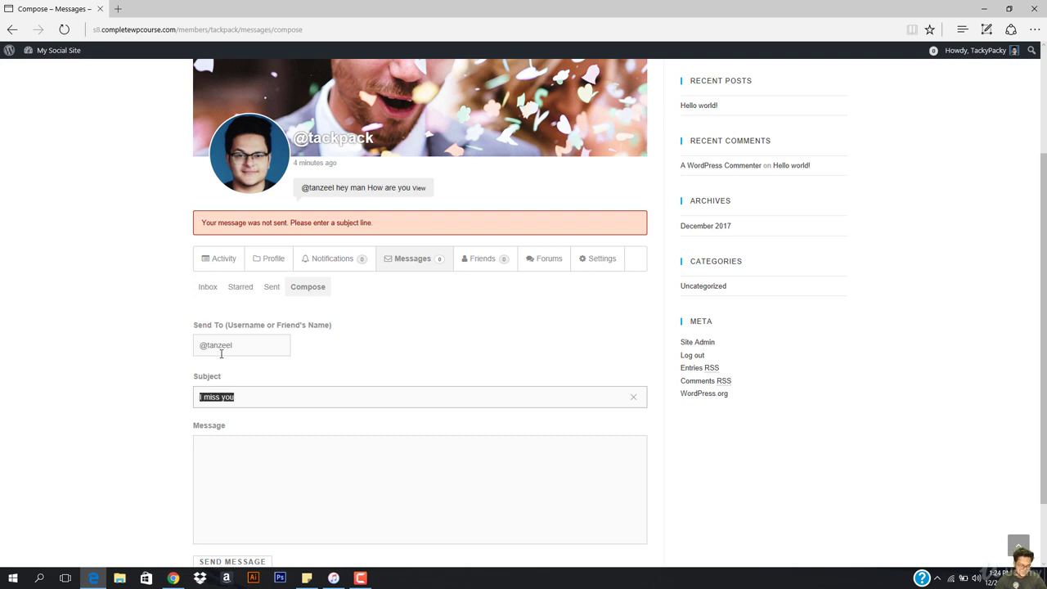
text(Hello World)
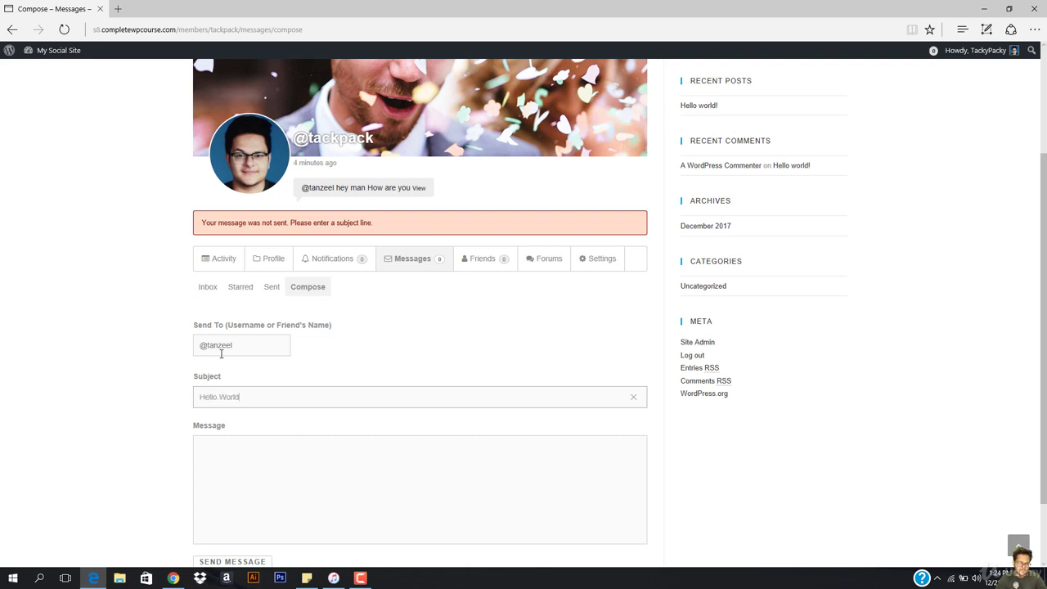
key(Tab)
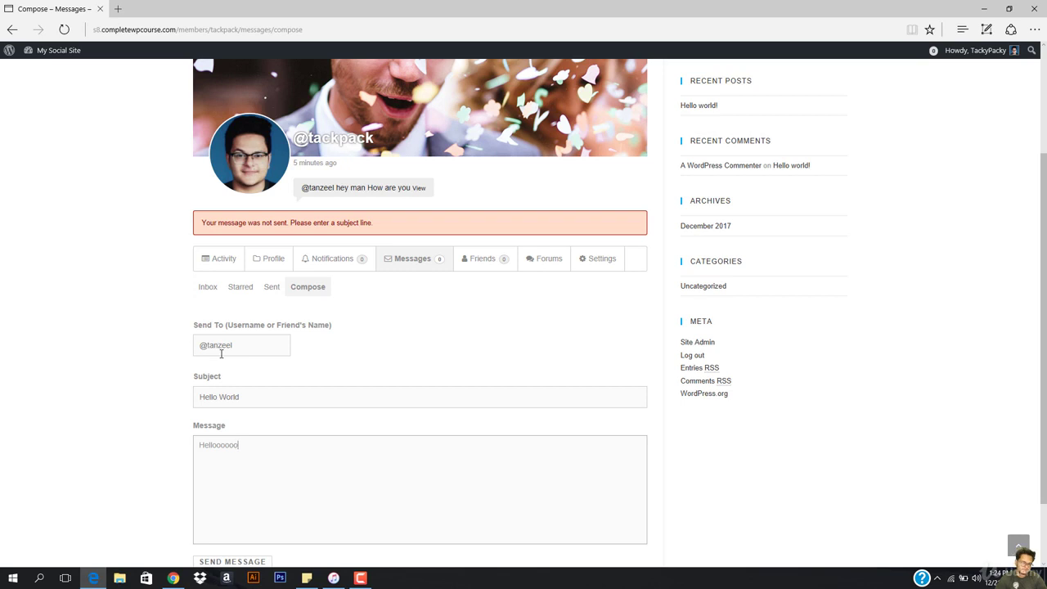
scroll(221, 353, down, 2)
click(222, 477)
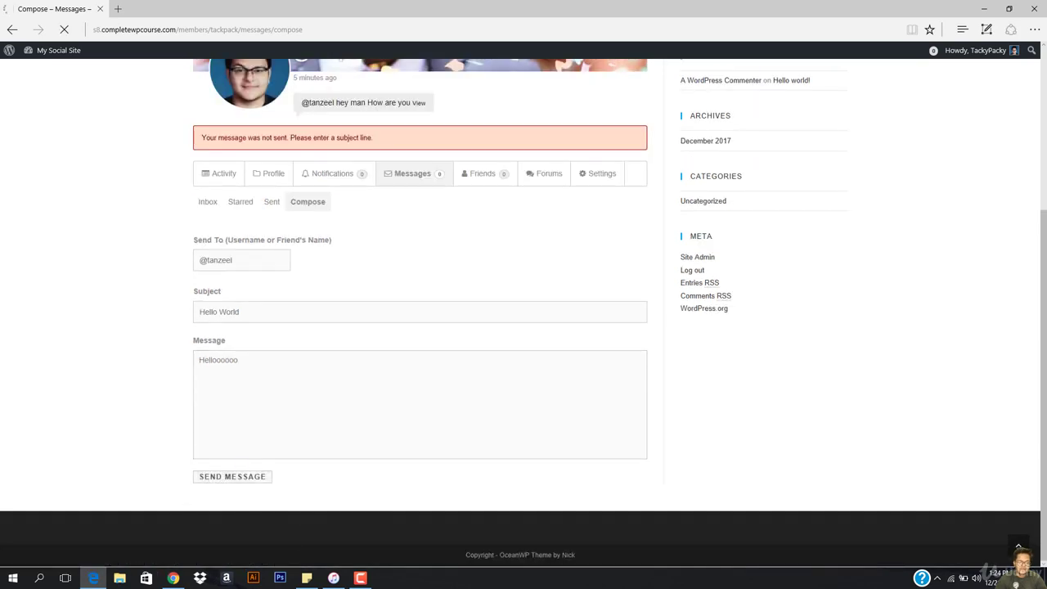
scroll(254, 393, down, 2)
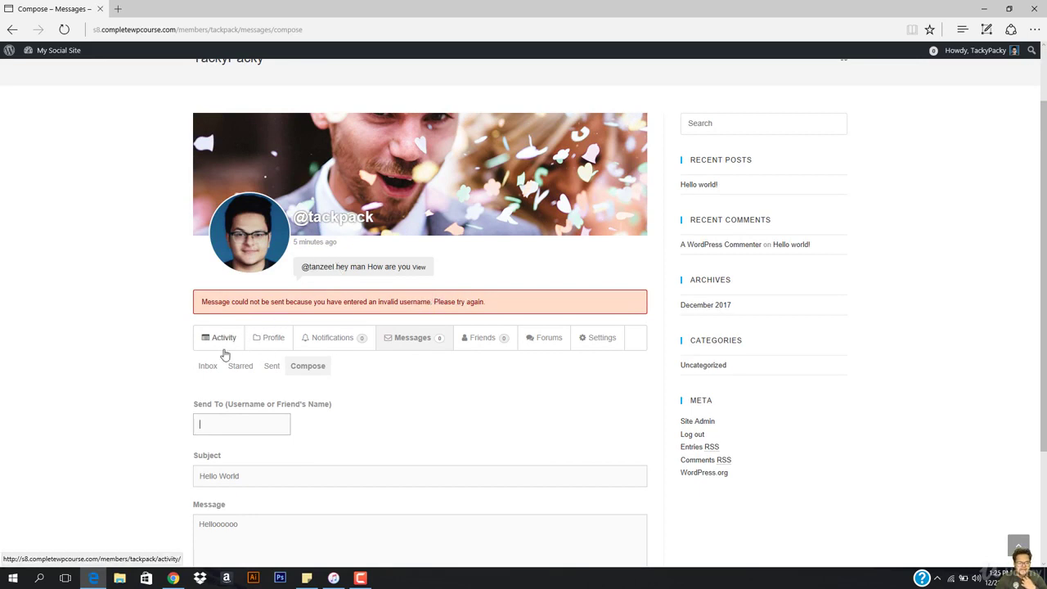
- Open the administrator's profile from the sender name in the member's inbox and start a private message to them
click(206, 366)
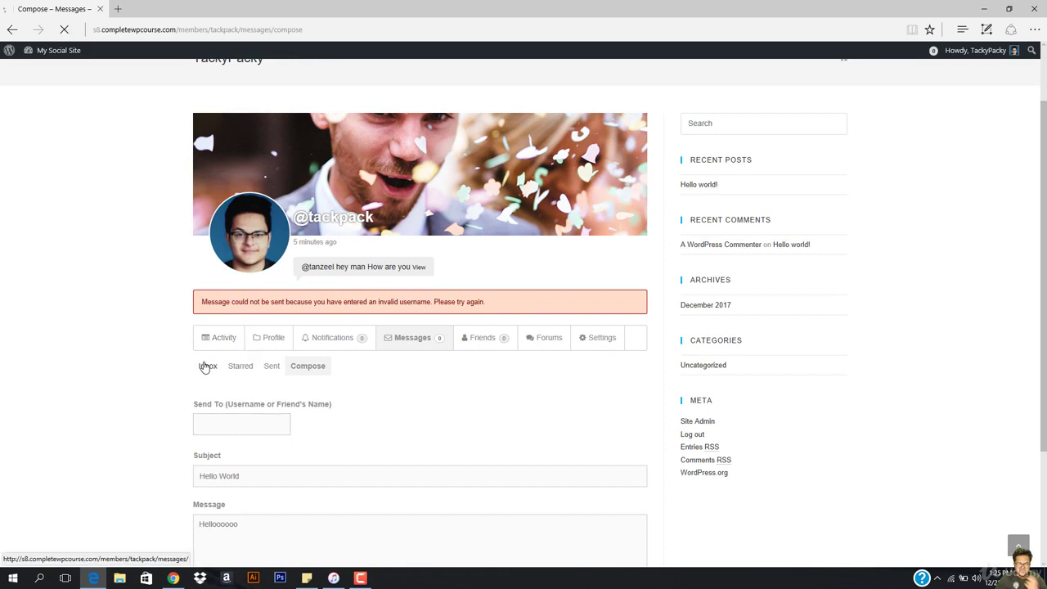
scroll(419, 450, down, 2)
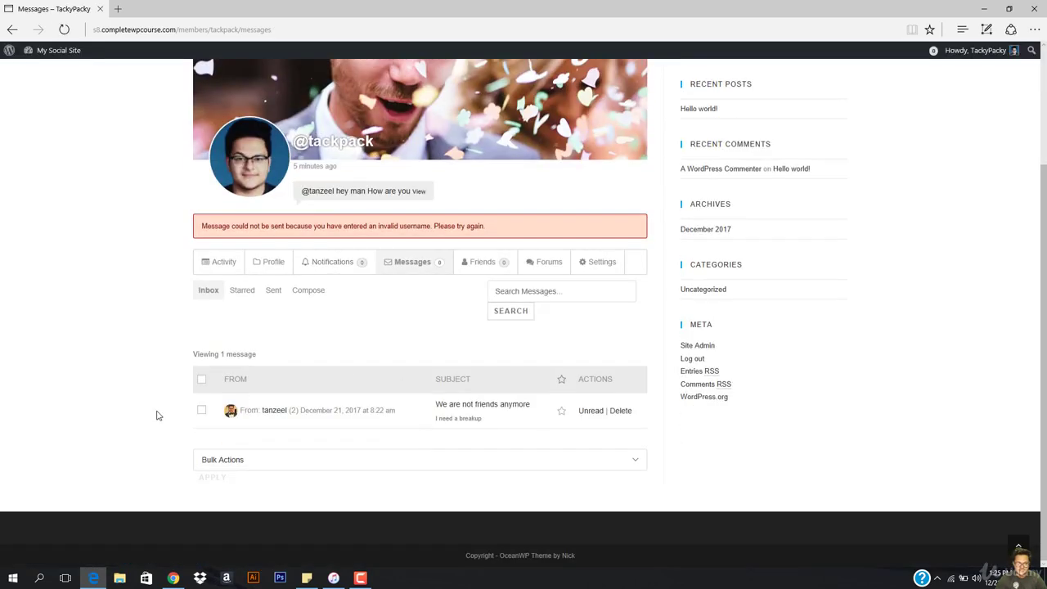
click(278, 414)
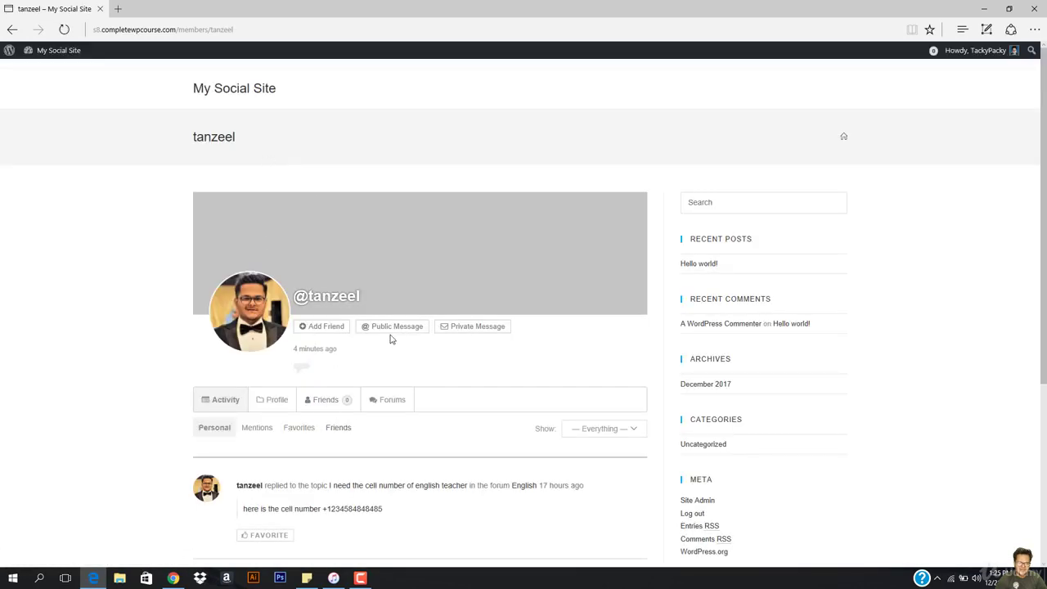
click(478, 328)
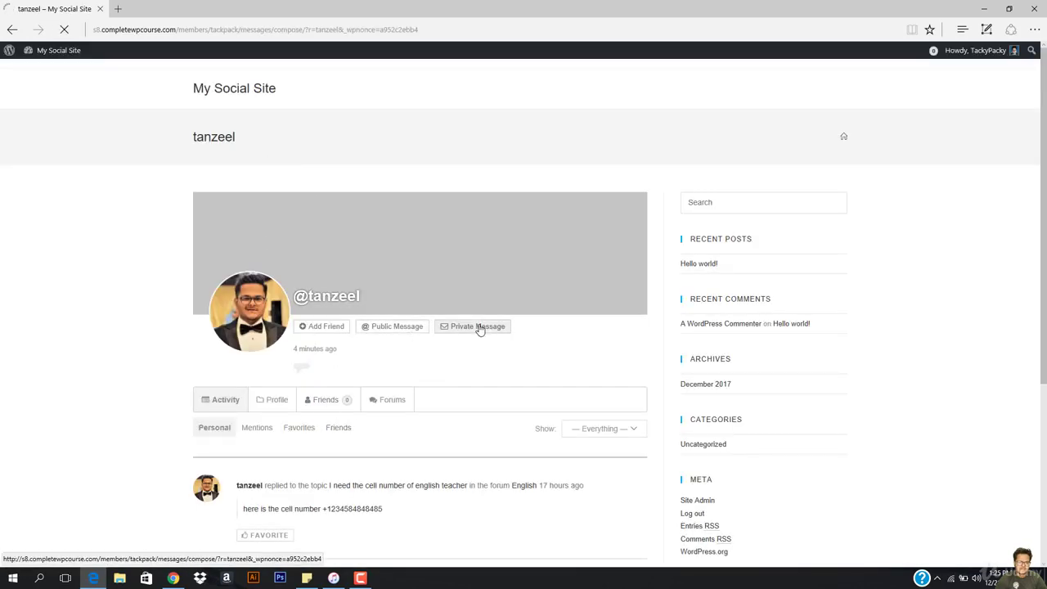
- Send the administrator the private message with the subject "F OFF" and the text "GTH"
scroll(327, 385, down, 3)
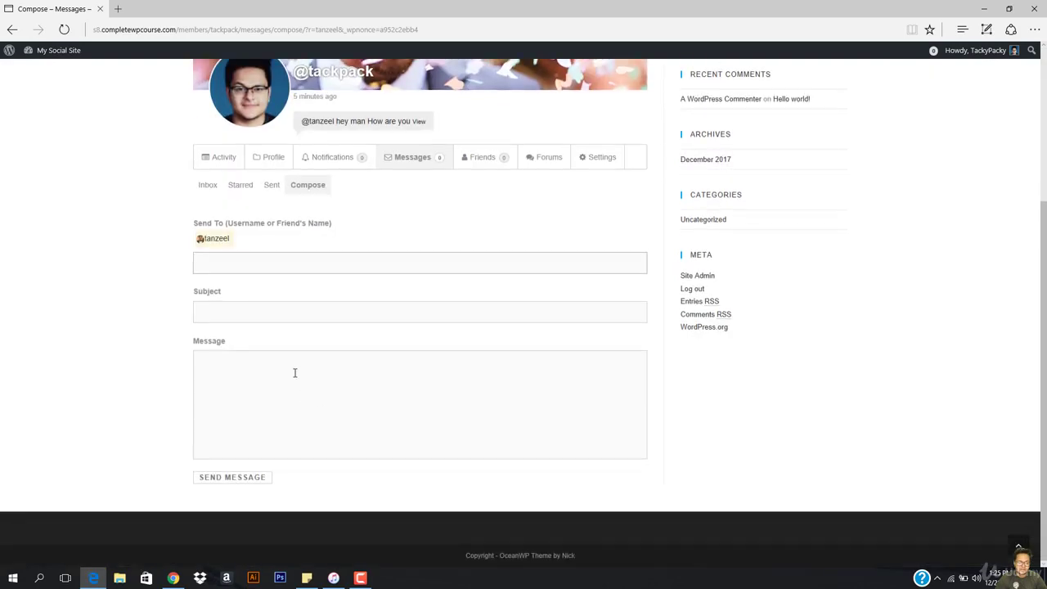
click(293, 321)
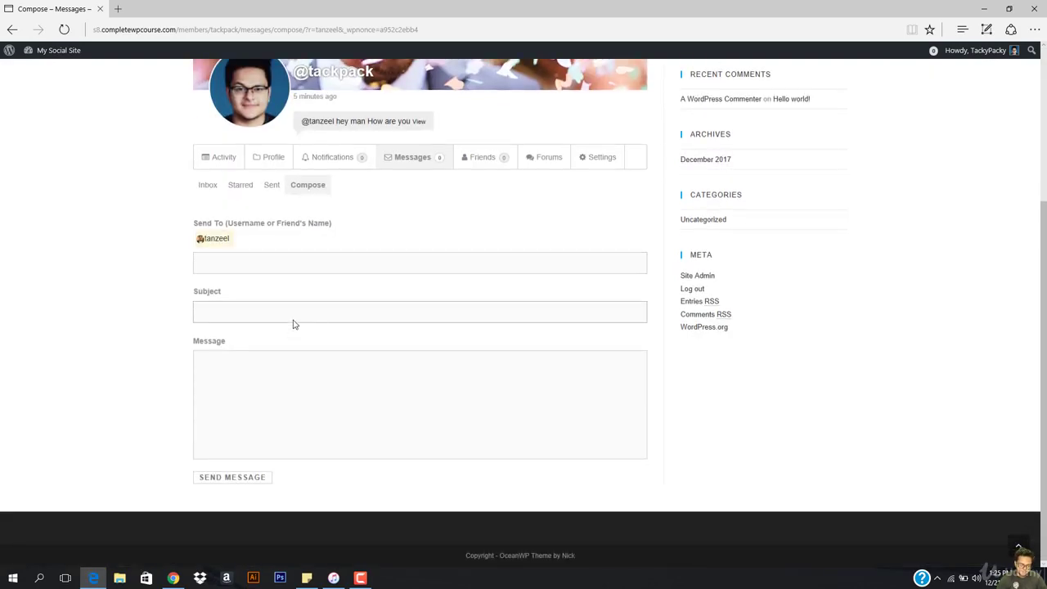
key(Tab)
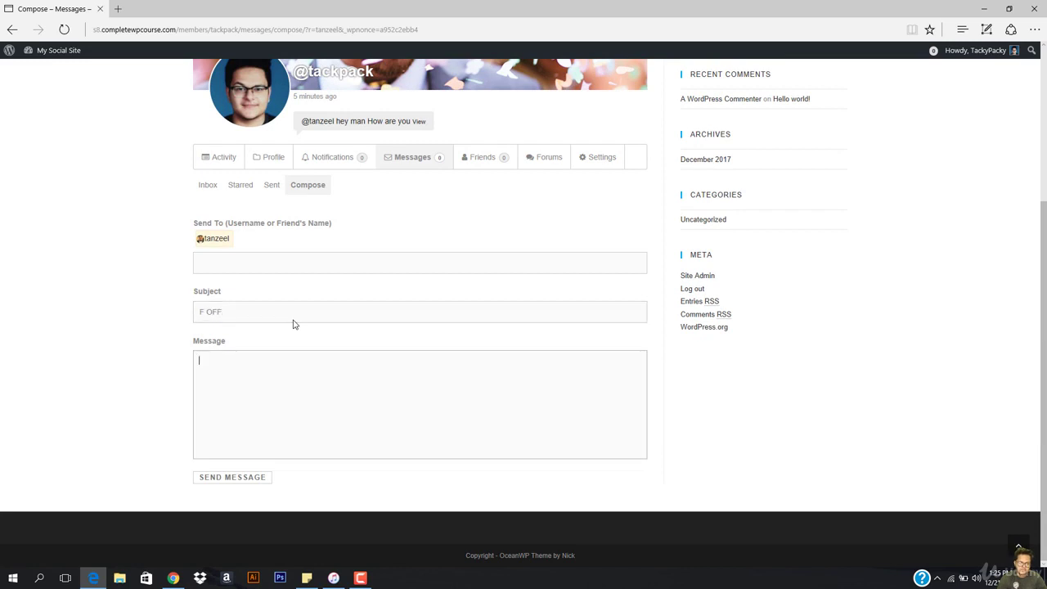
click(234, 480)
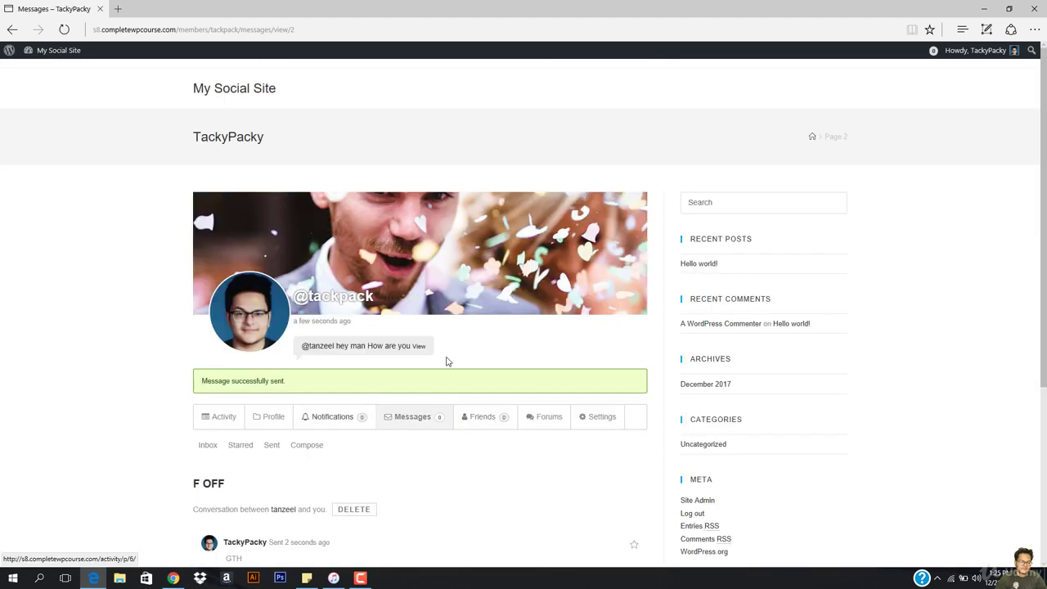
- Switch to Chrome, reload the site through its home page as the administrator, and open the message inbox from the notification
click(174, 578)
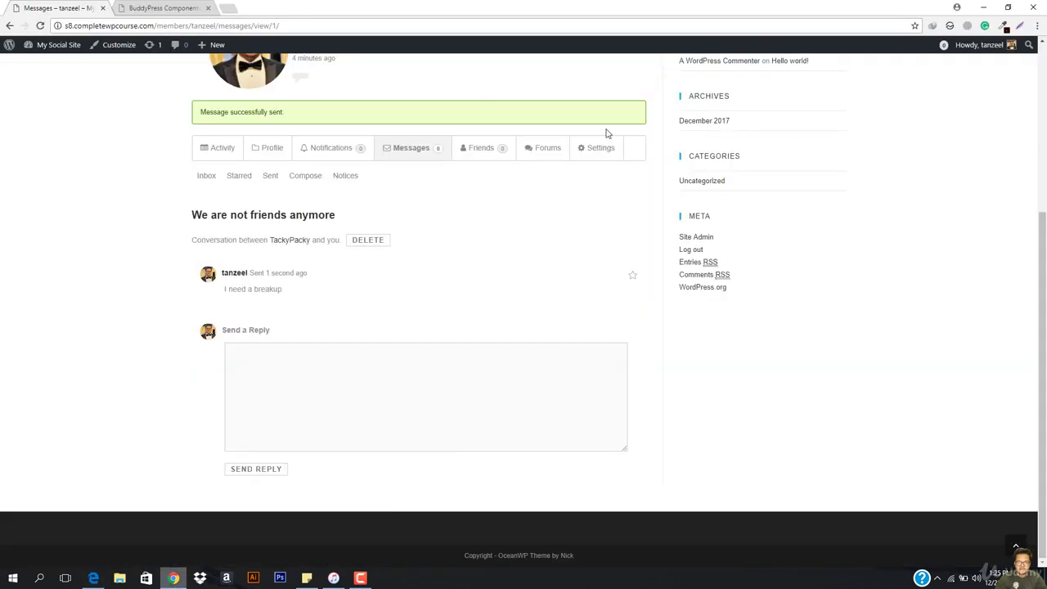
scroll(262, 163, up, 3)
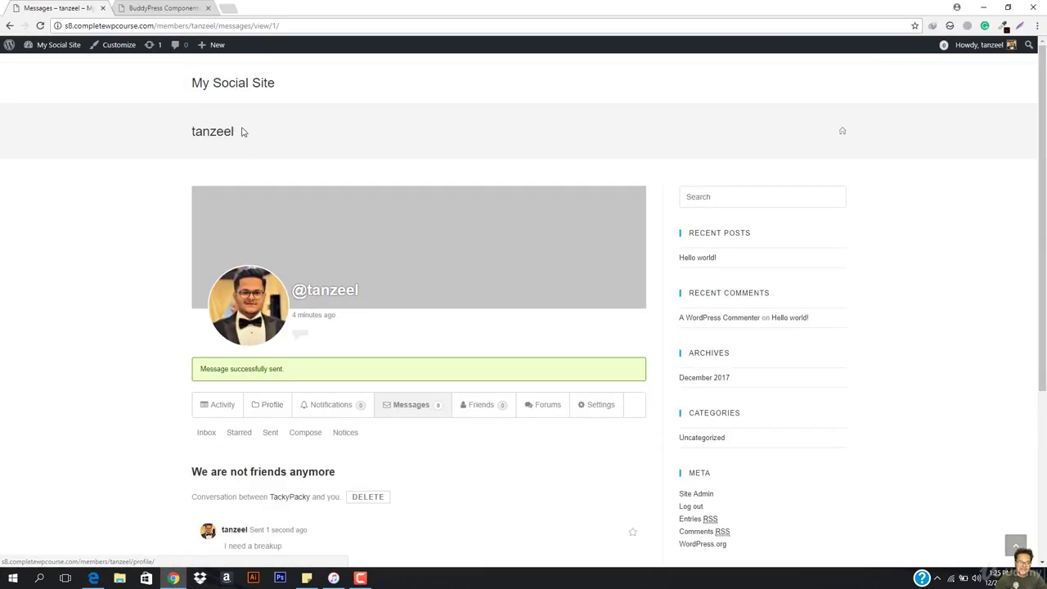
click(204, 87)
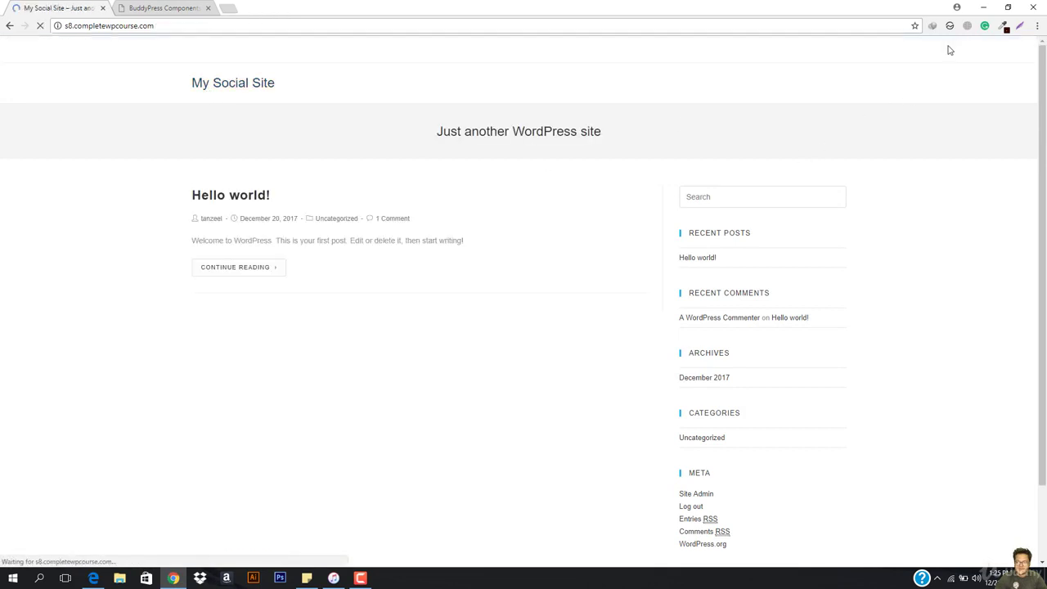
mouse_move(945, 47)
click(927, 70)
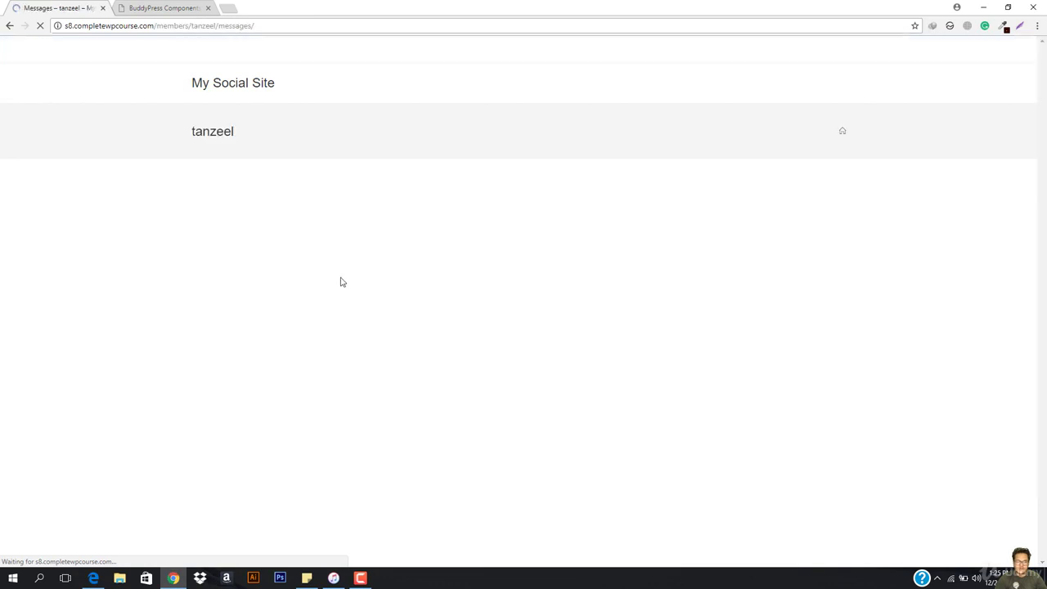
scroll(350, 323, down, 2)
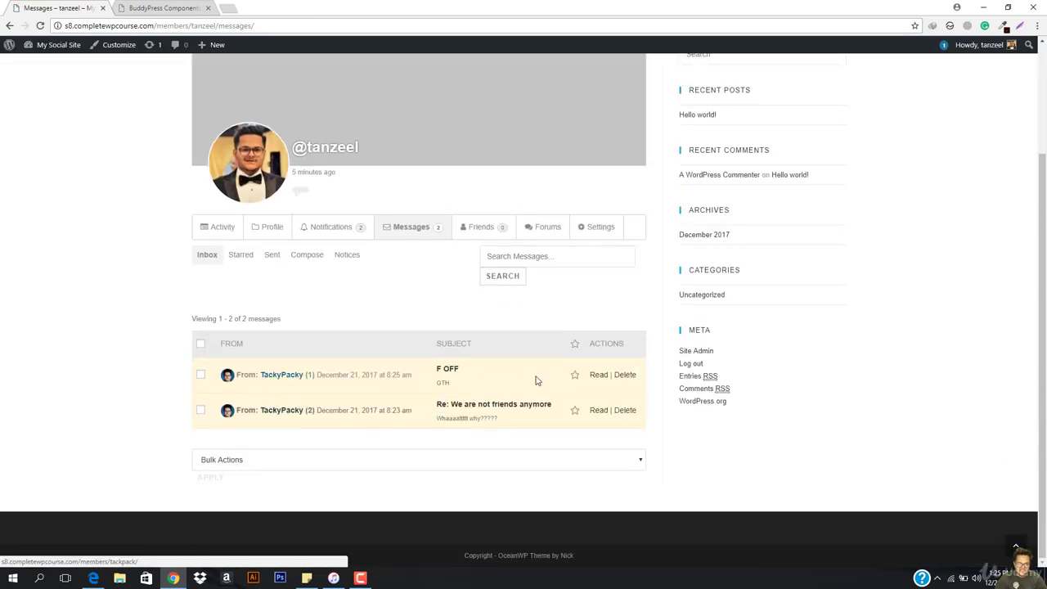
- Mark the member's "F OFF" message as read and open its conversation
click(599, 376)
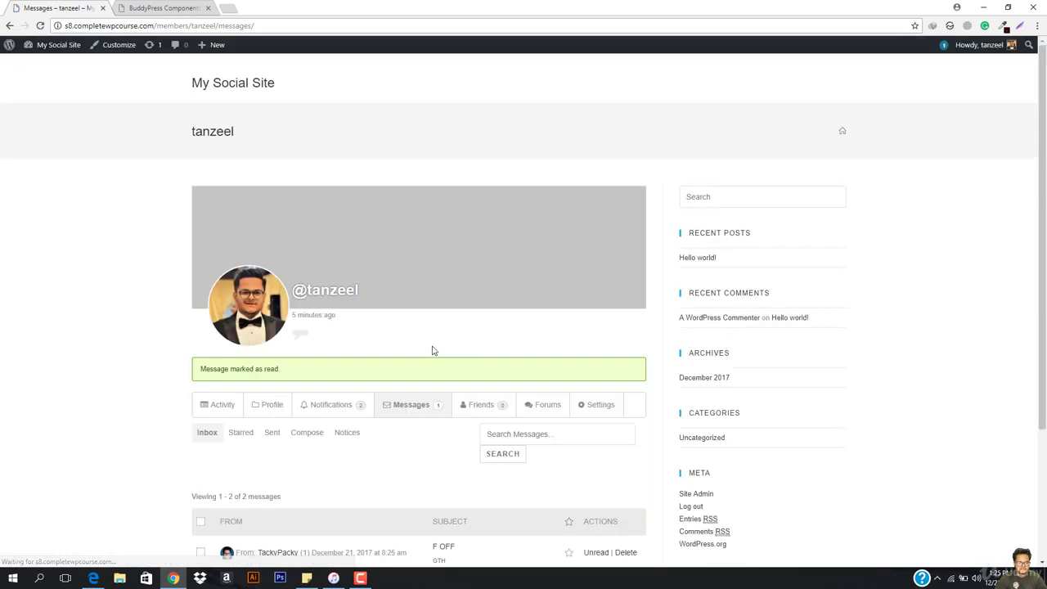
scroll(381, 344, down, 3)
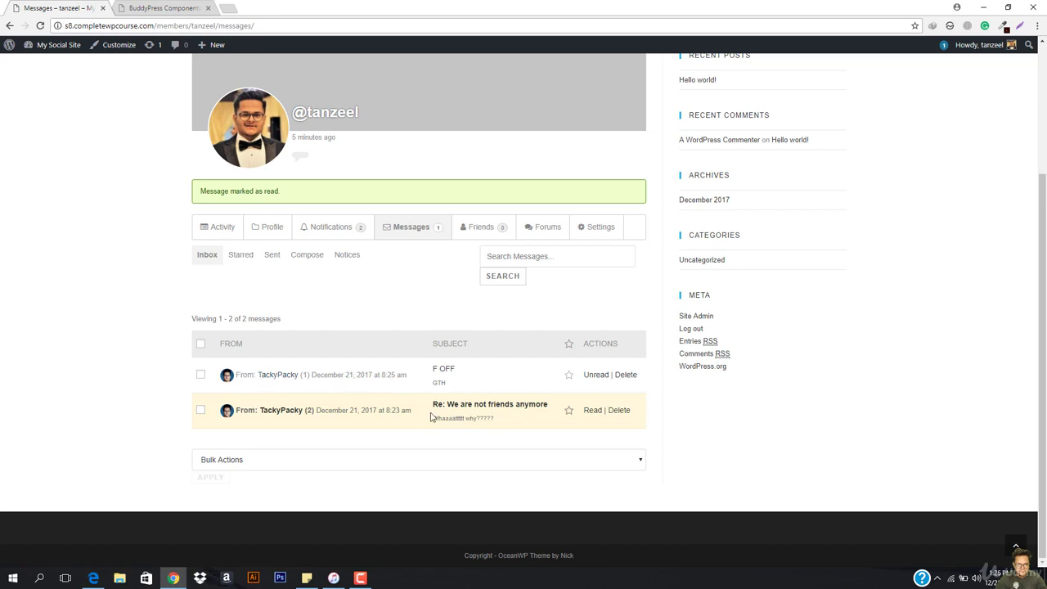
click(438, 369)
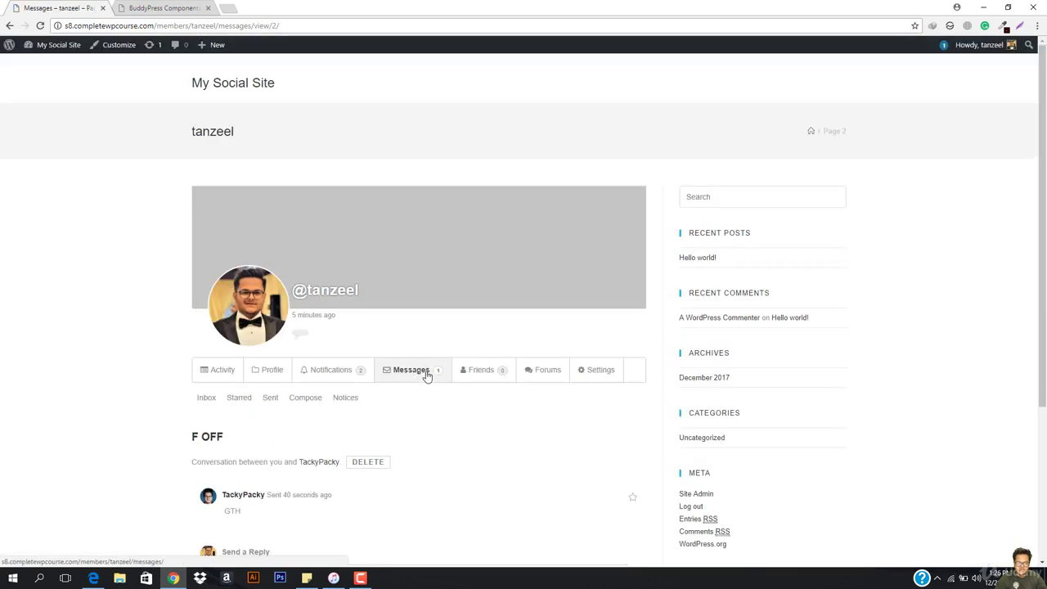
- Reply to the member in the "F OFF" conversation with "Okay yuou are Spam now!"
scroll(426, 375, down, 3)
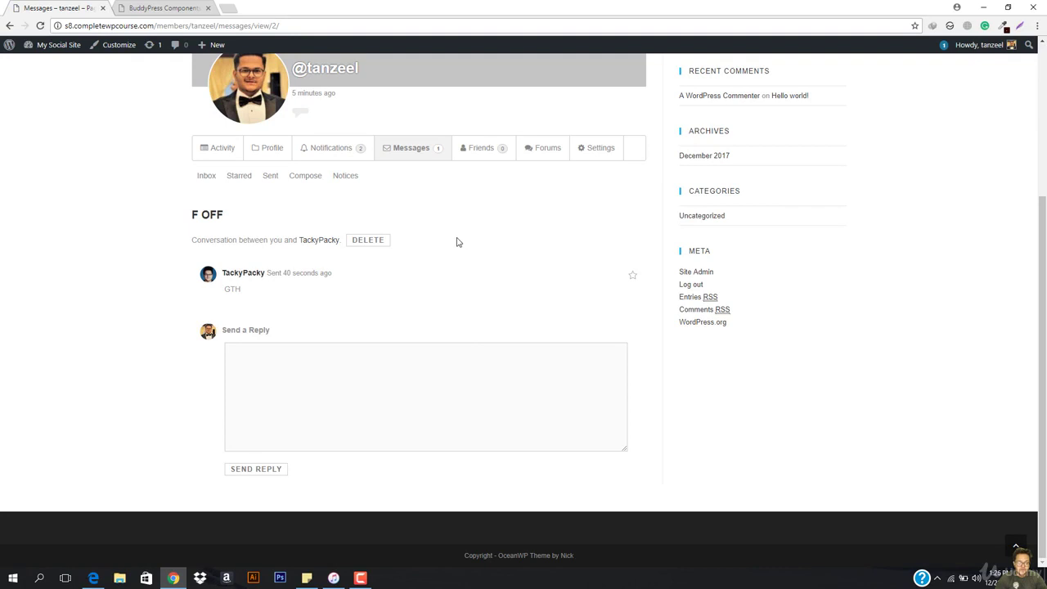
click(368, 419)
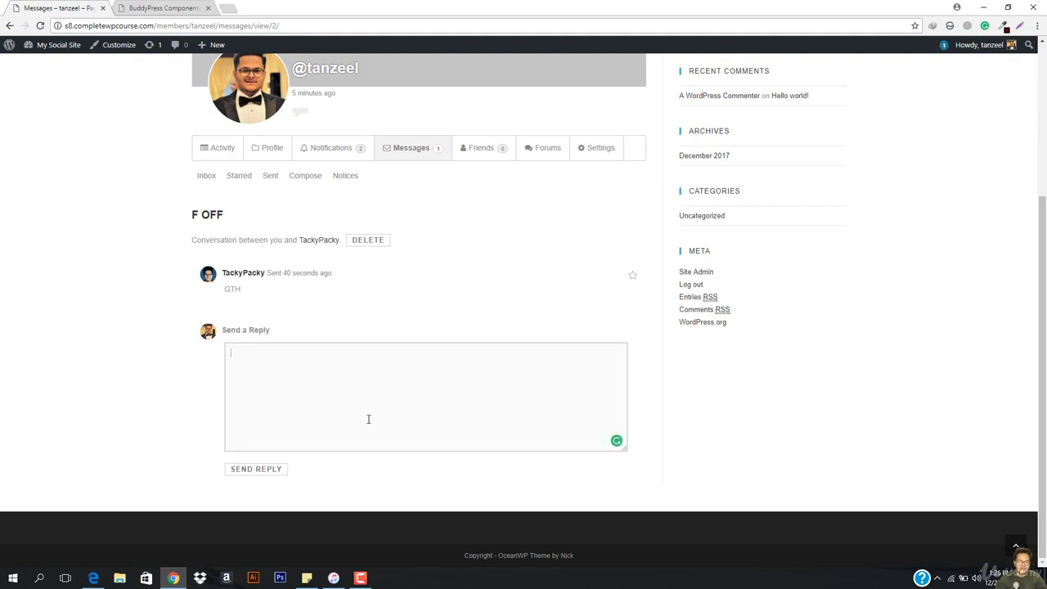
text(Okay yuou are Spam now!)
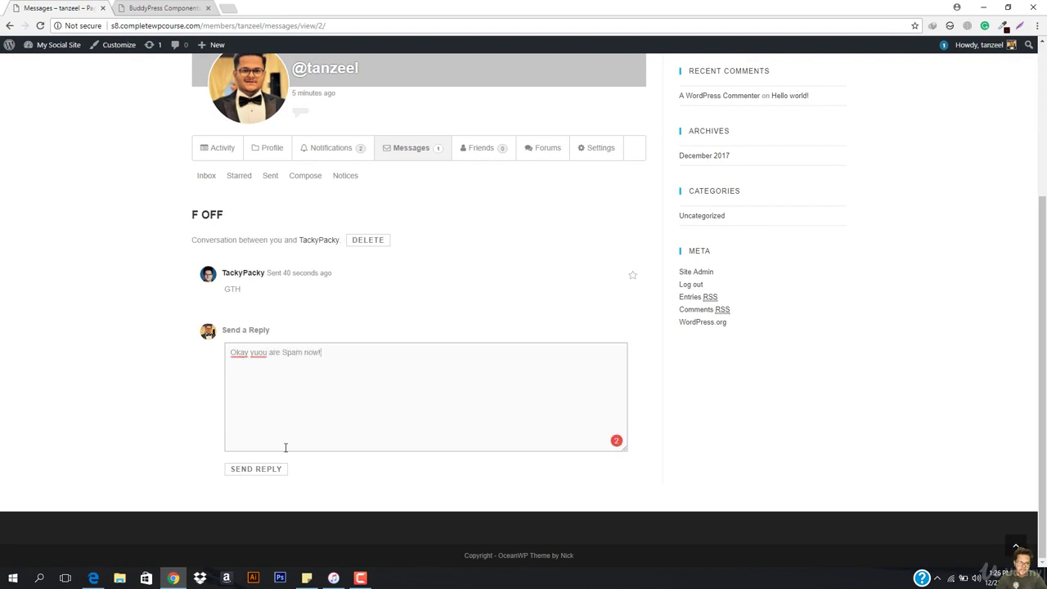
click(258, 471)
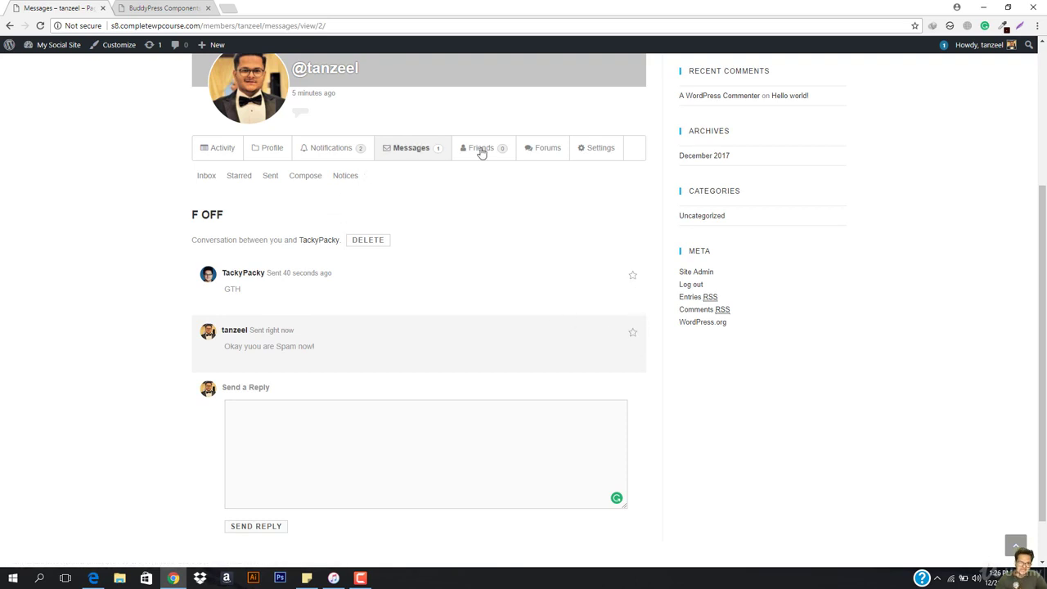
- Examine the administrator's started forum topics and the general and email notification settings of the profile
click(530, 147)
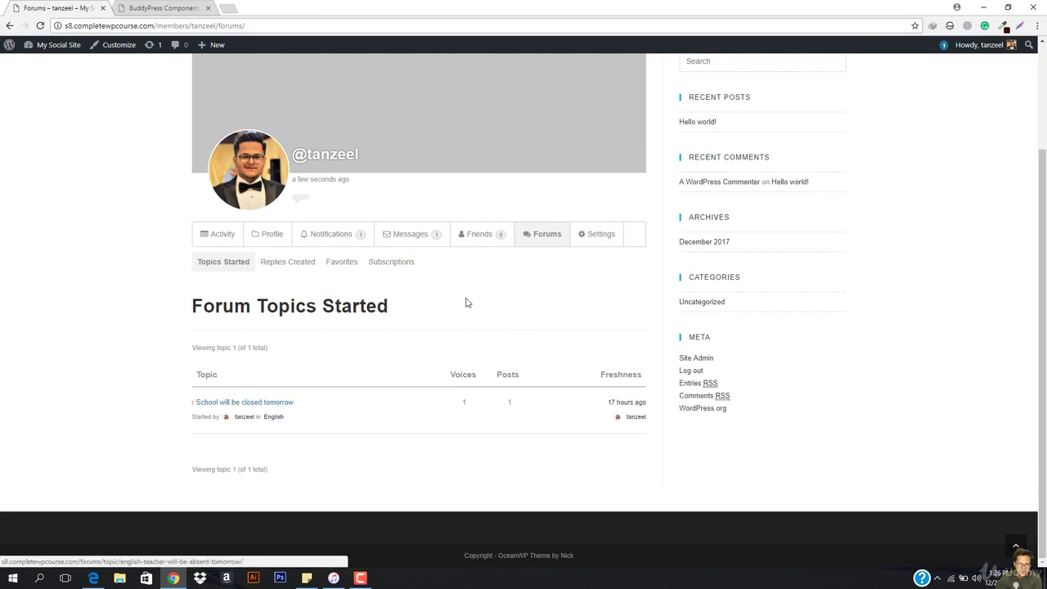
click(591, 236)
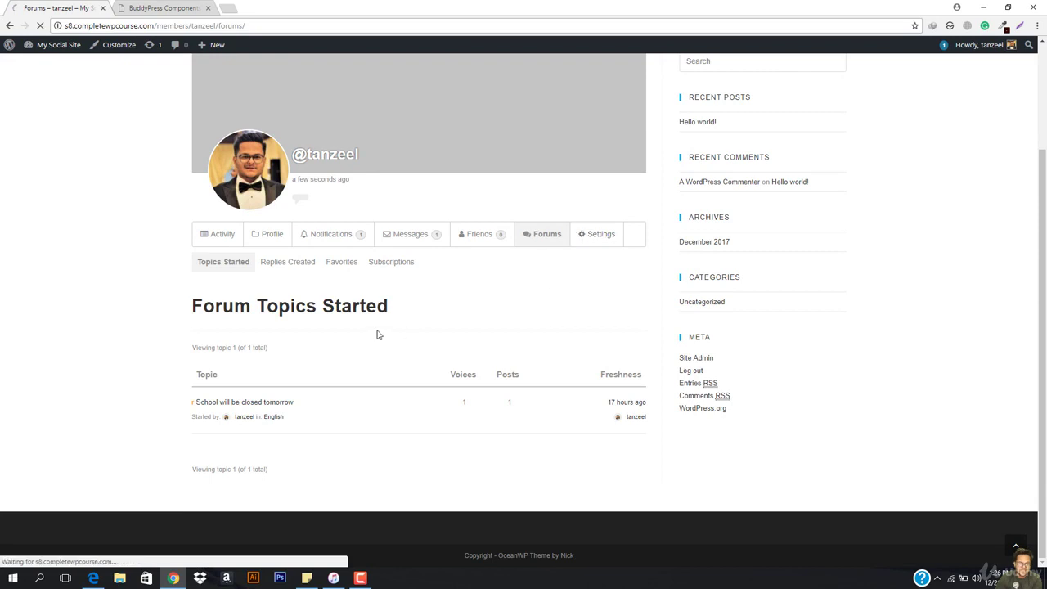
scroll(270, 401, down, 2)
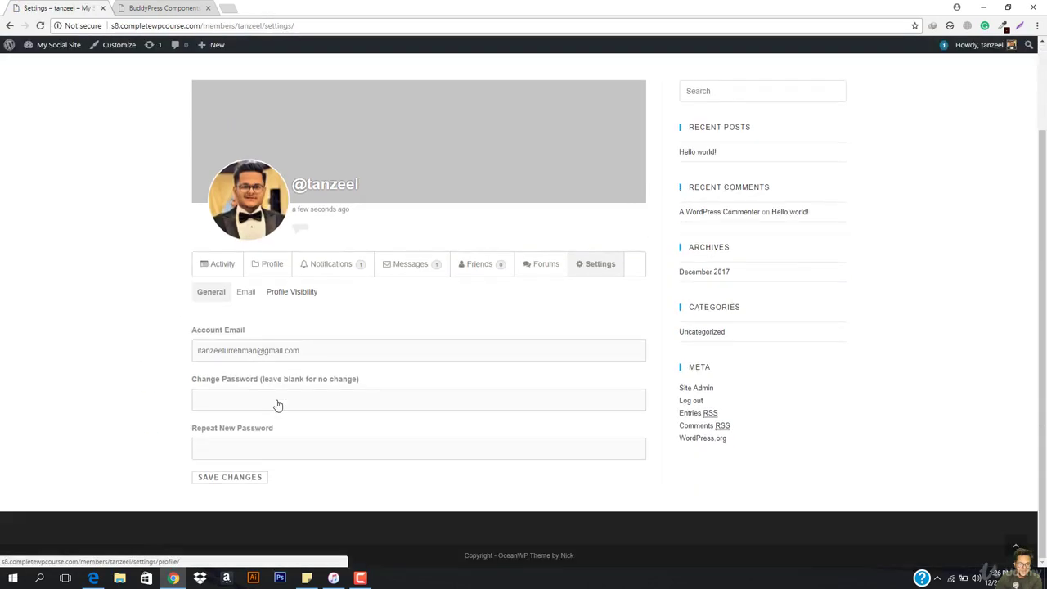
click(245, 294)
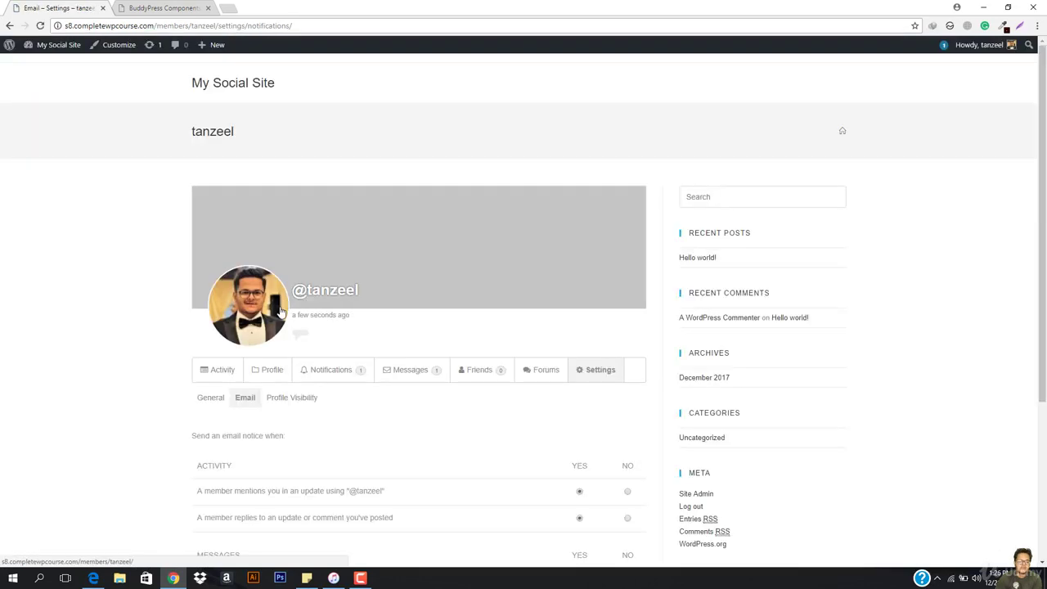
scroll(285, 412, down, 3)
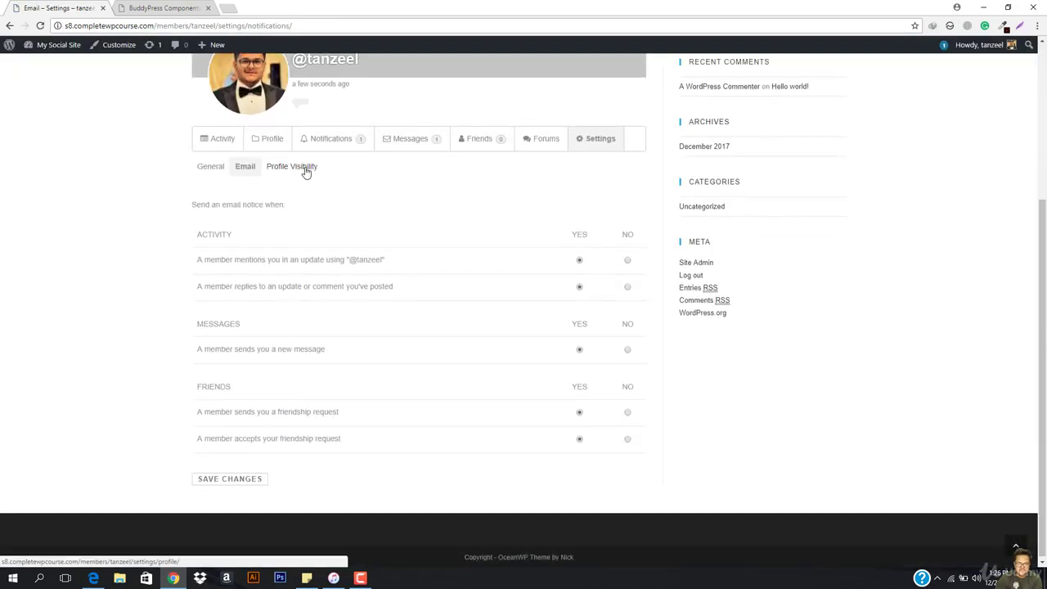
- Examine the email notification options and the profile visibility settings of the administrator's profile
drag(186, 201, 402, 204)
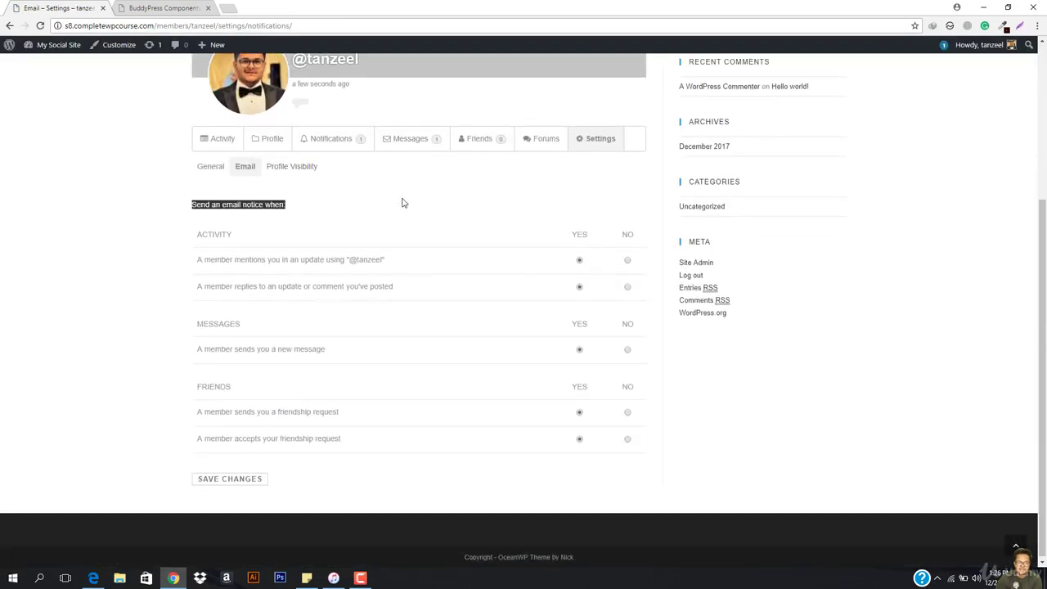
click(195, 254)
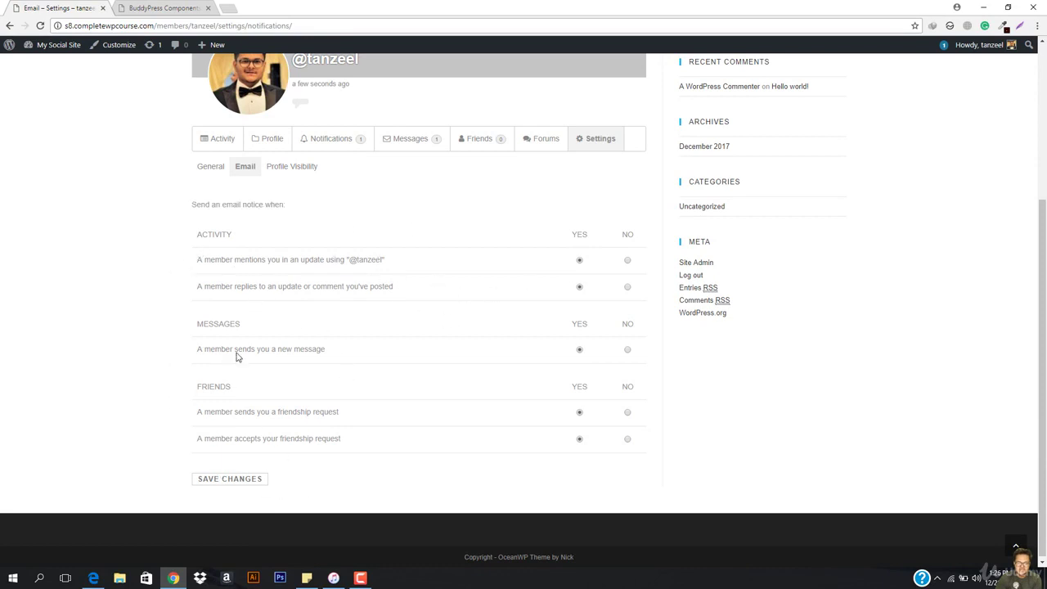
scroll(251, 327, up, 3)
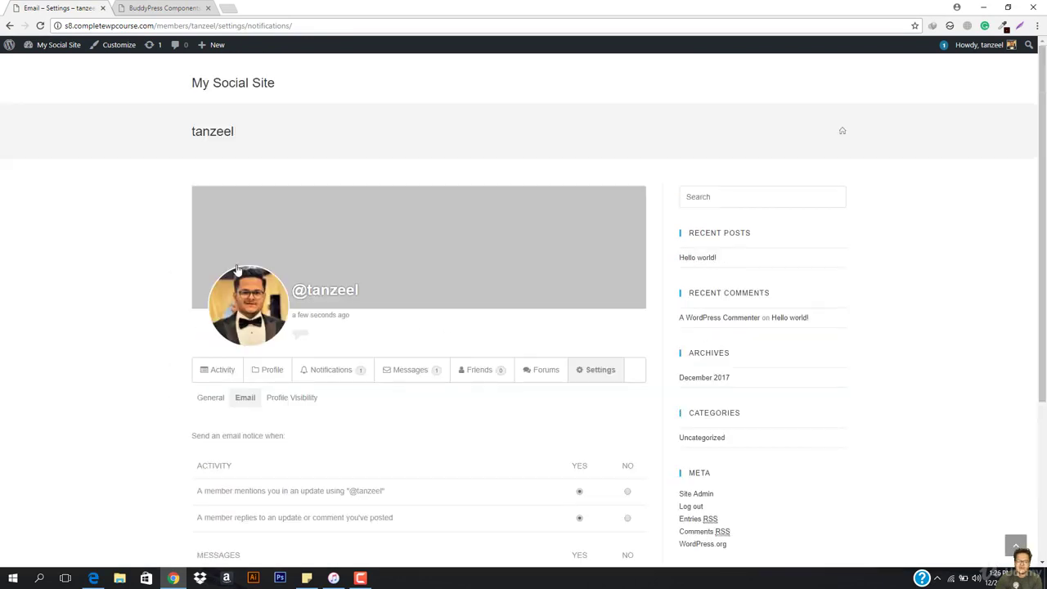
click(289, 398)
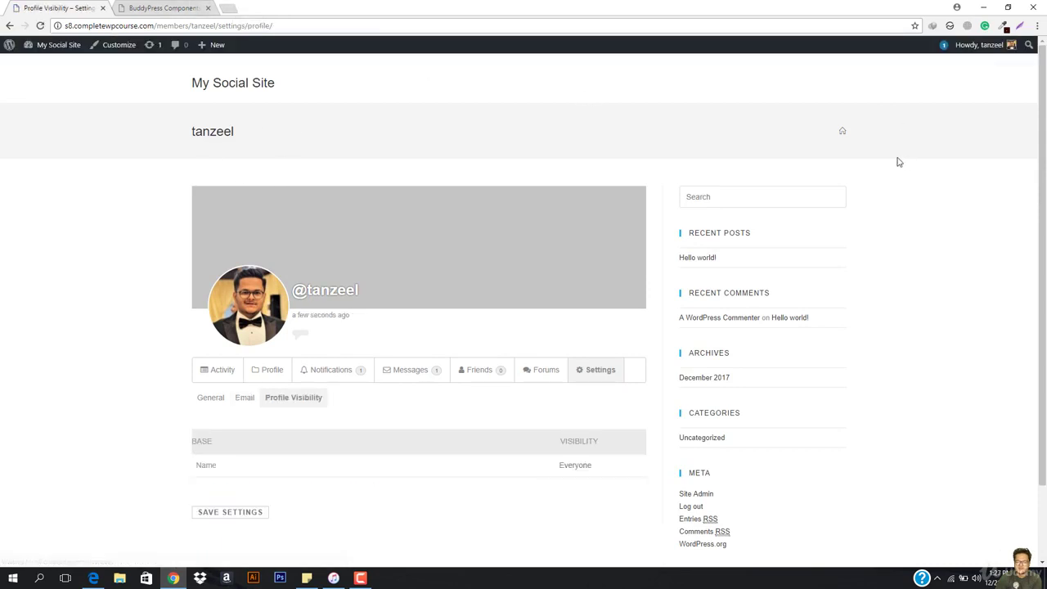
scroll(332, 345, down, 1)
scroll(331, 346, down, 2)
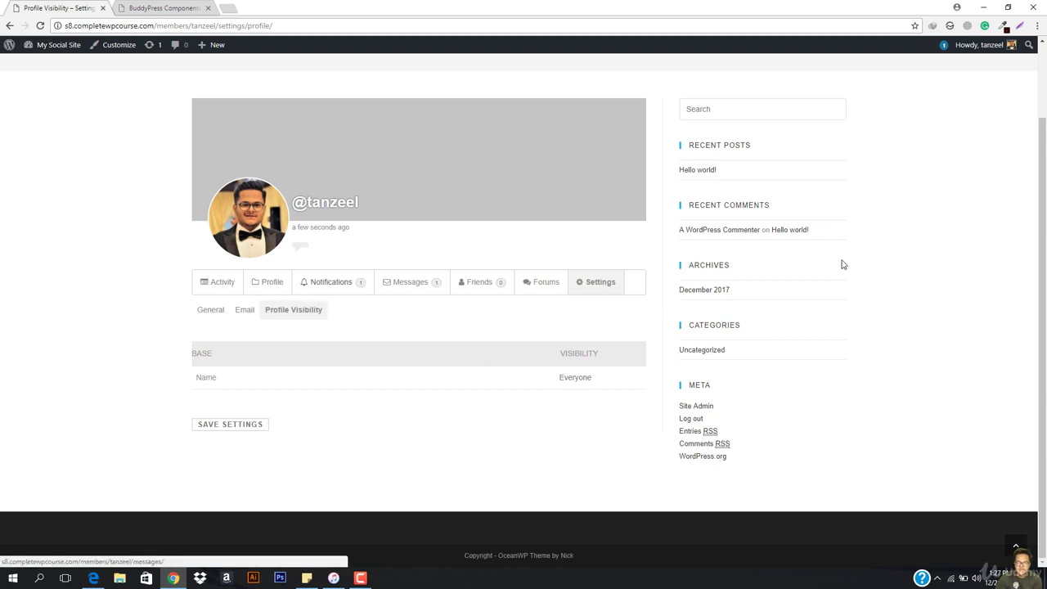
scroll(252, 292, up, 2)
- Open Facebook in a new browser tab beside the BuddyPress component settings
click(206, 7)
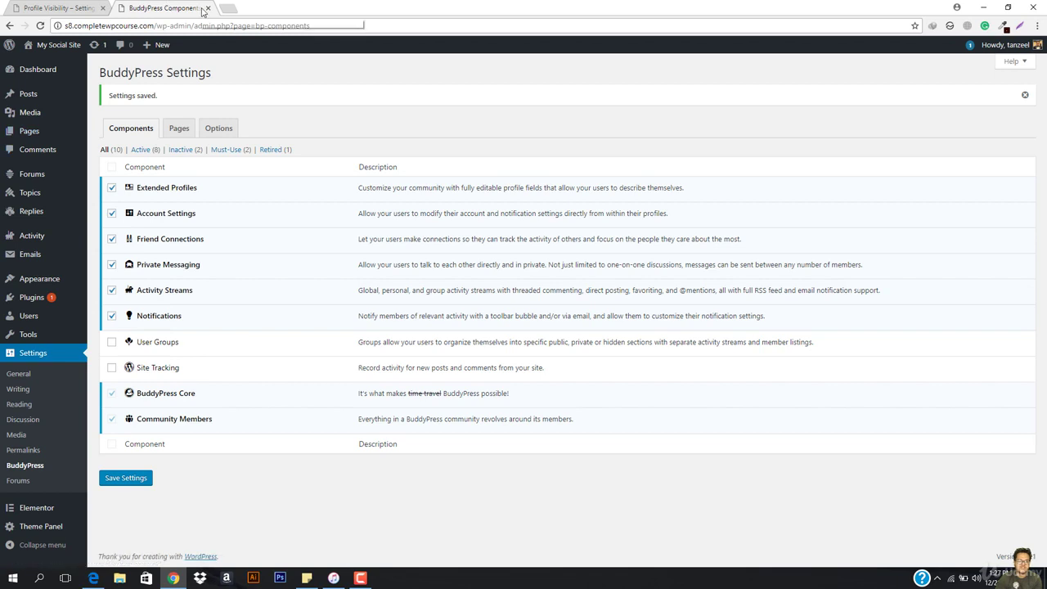
click(230, 9)
text(f)
key(Return)
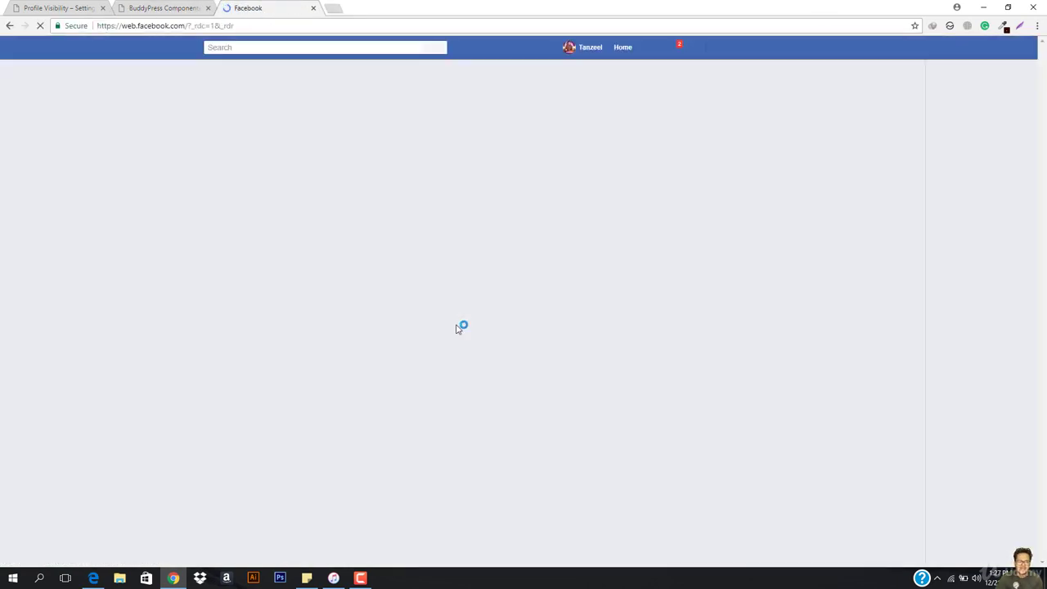
- Browse the posts in the Facebook news feed as an example of a social activity stream
scroll(372, 270, down, 1)
scroll(373, 270, down, 5)
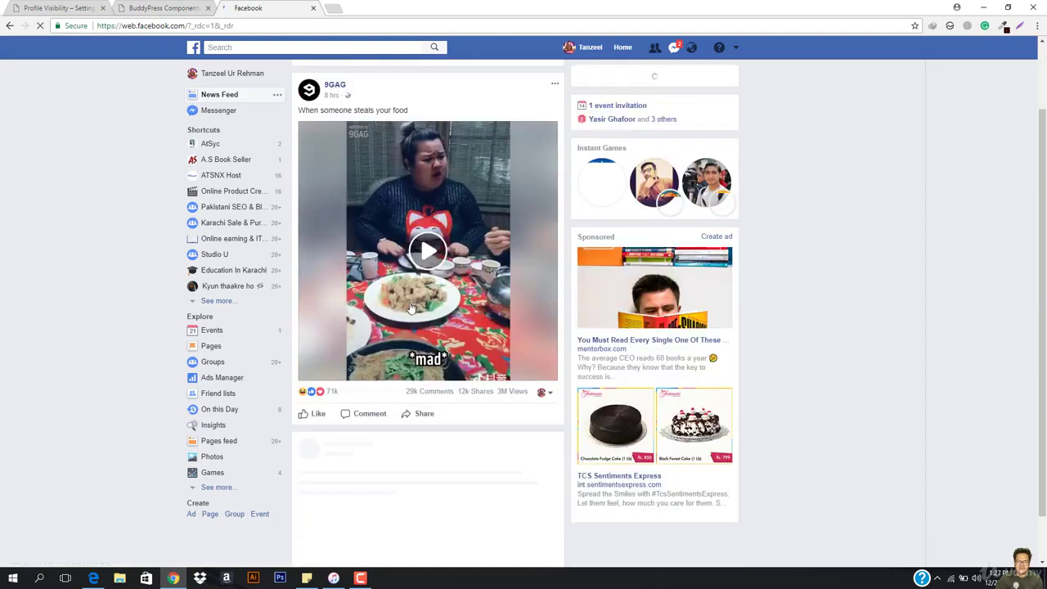
scroll(419, 296, down, 1)
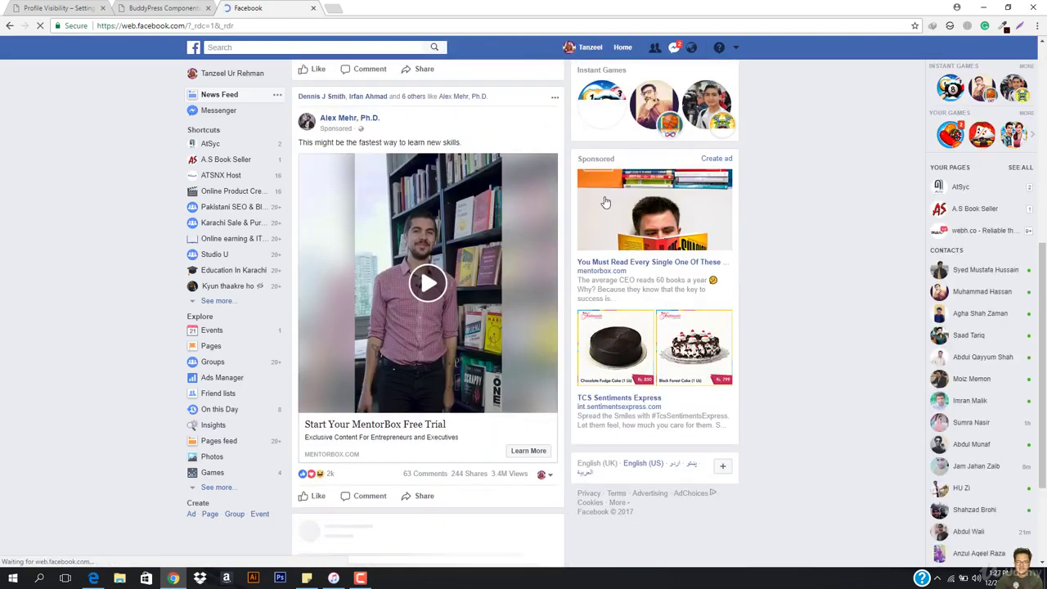
scroll(464, 266, down, 4)
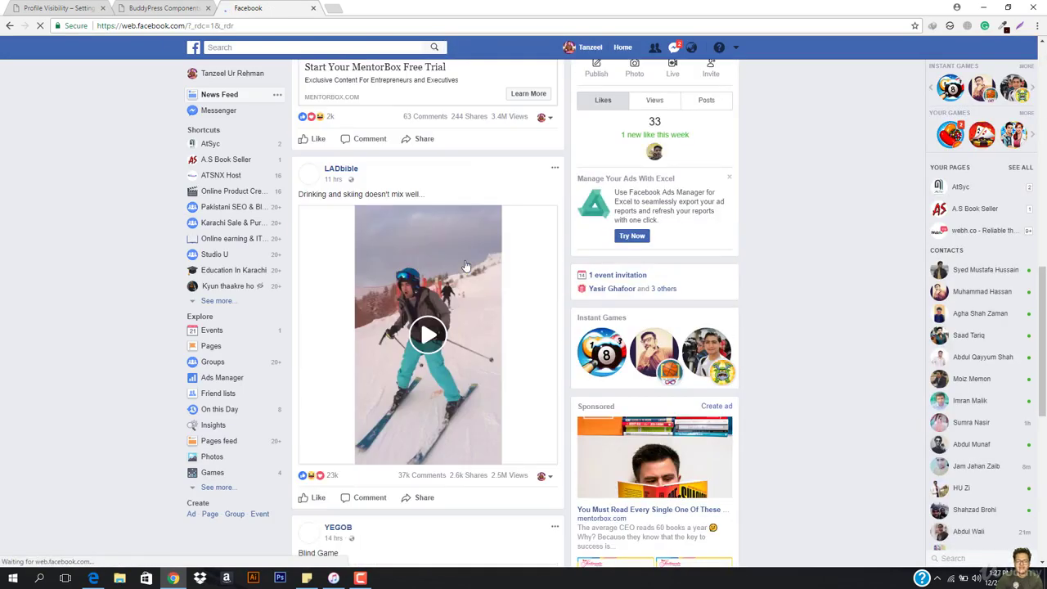
scroll(376, 293, up, 5)
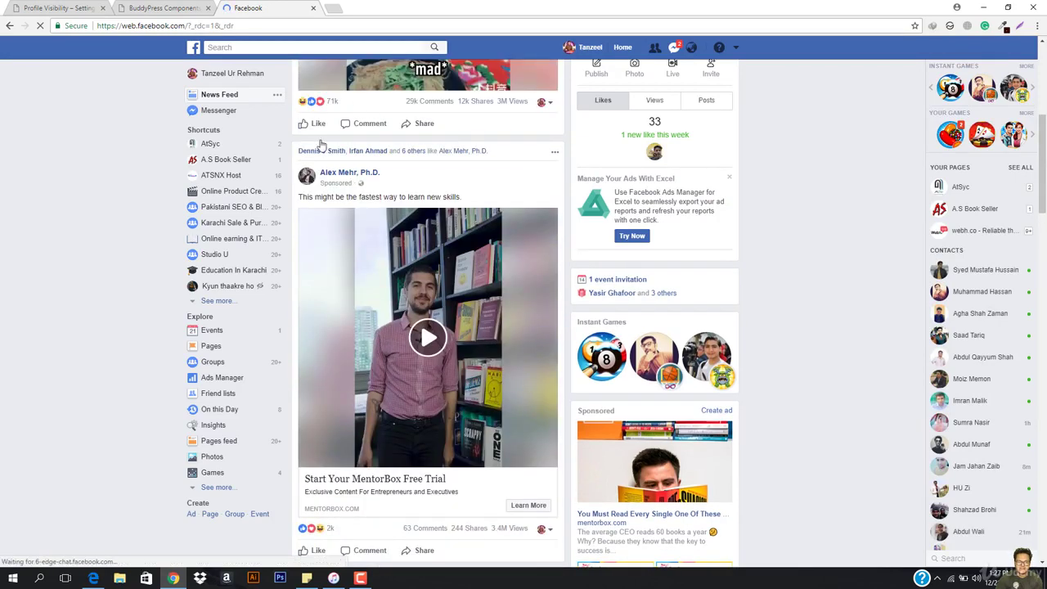
scroll(358, 192, down, 8)
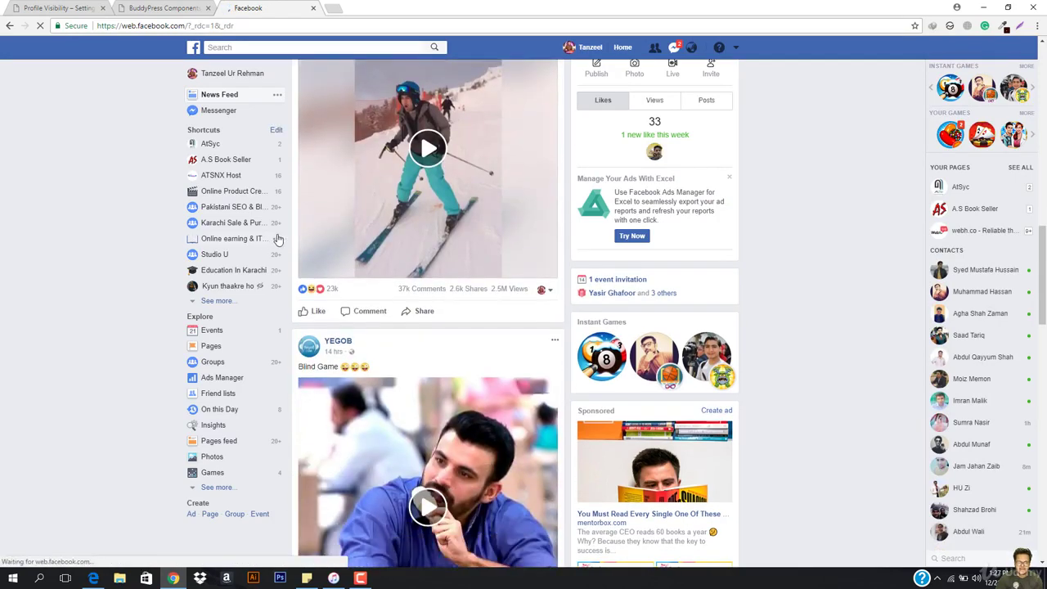
scroll(297, 230, up, 1)
scroll(423, 291, down, 12)
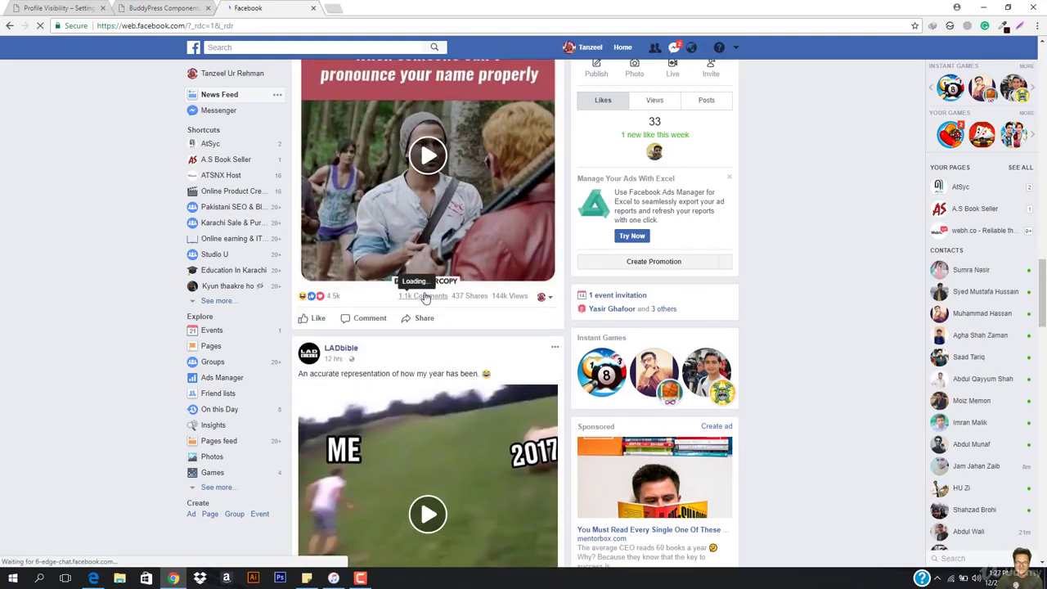
scroll(424, 298, down, 3)
scroll(425, 299, down, 10)
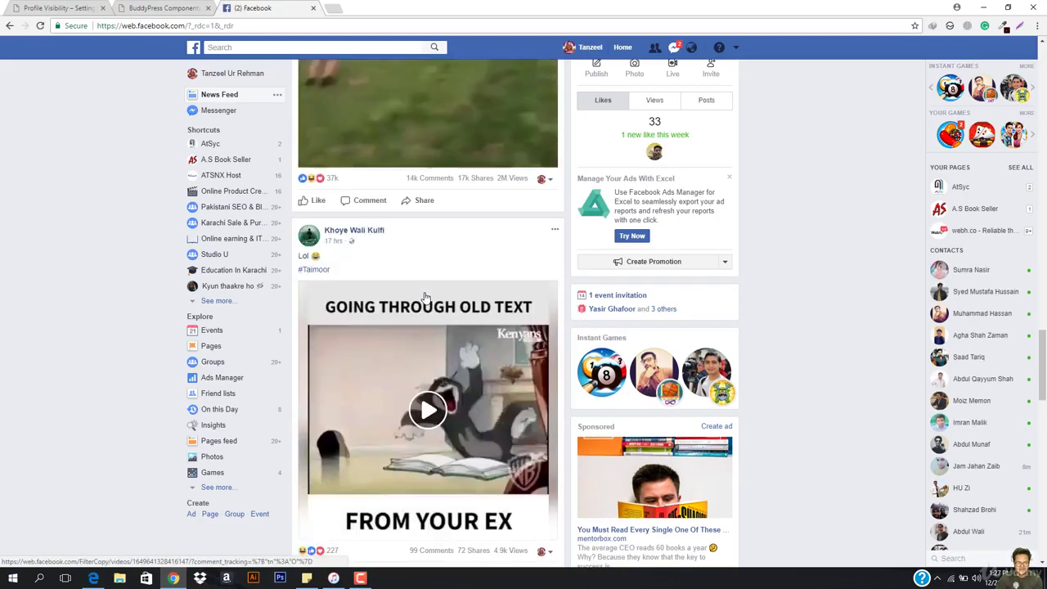
scroll(425, 299, down, 7)
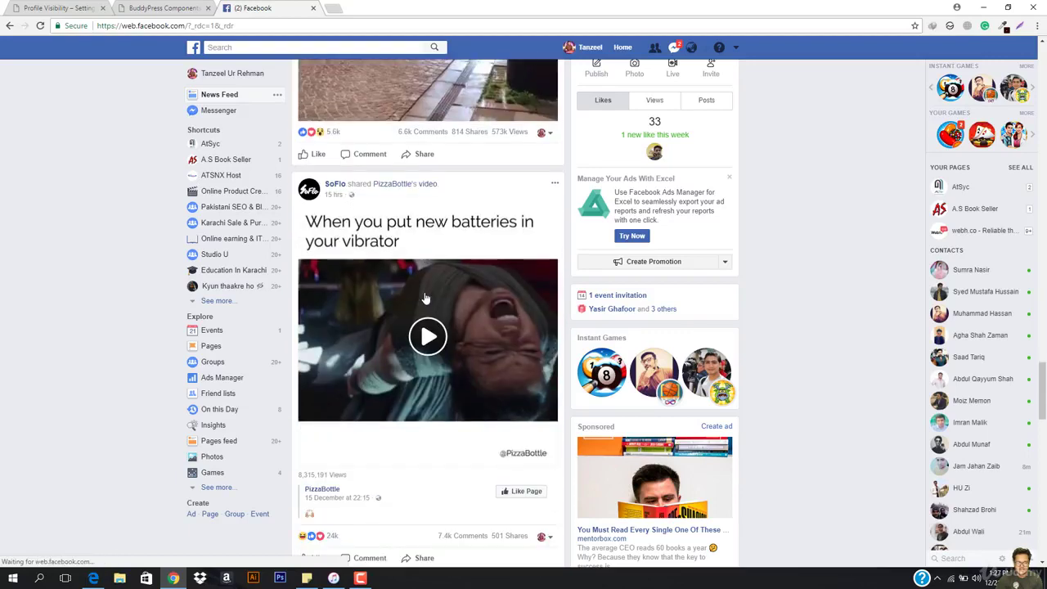
scroll(425, 299, down, 10)
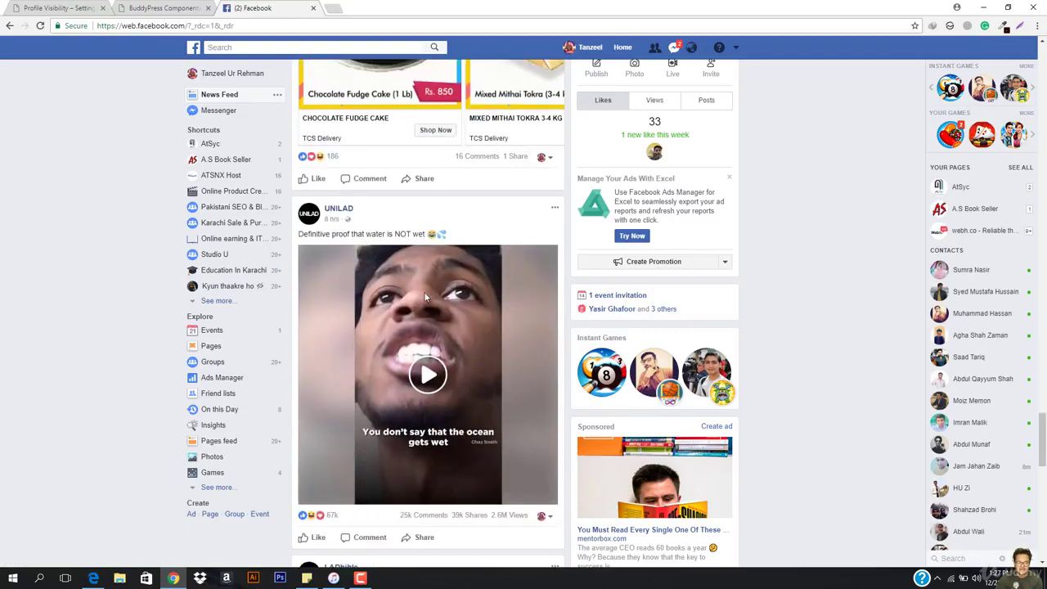
scroll(424, 299, down, 10)
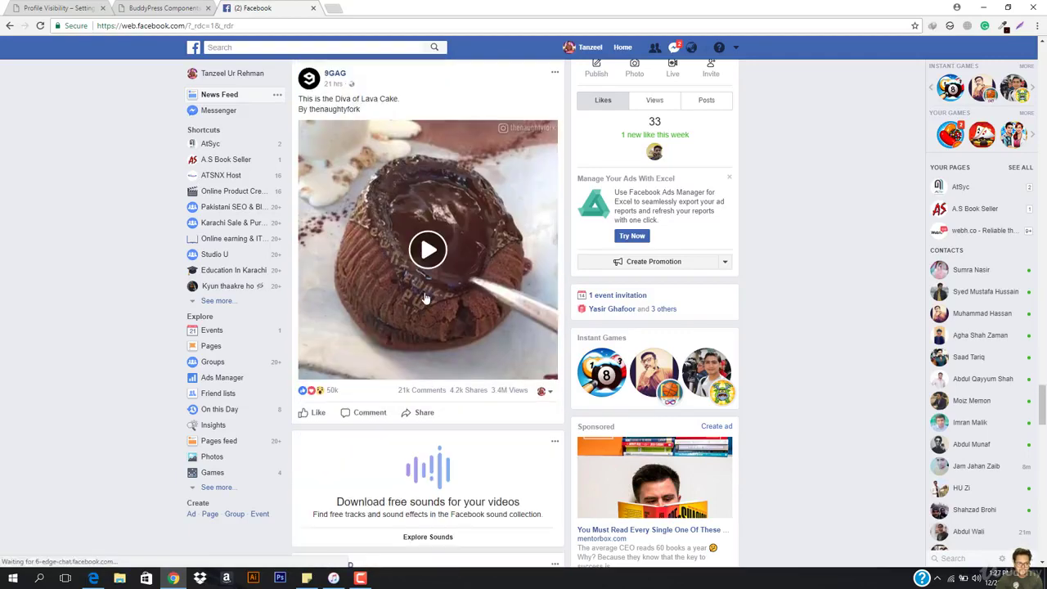
scroll(425, 299, down, 5)
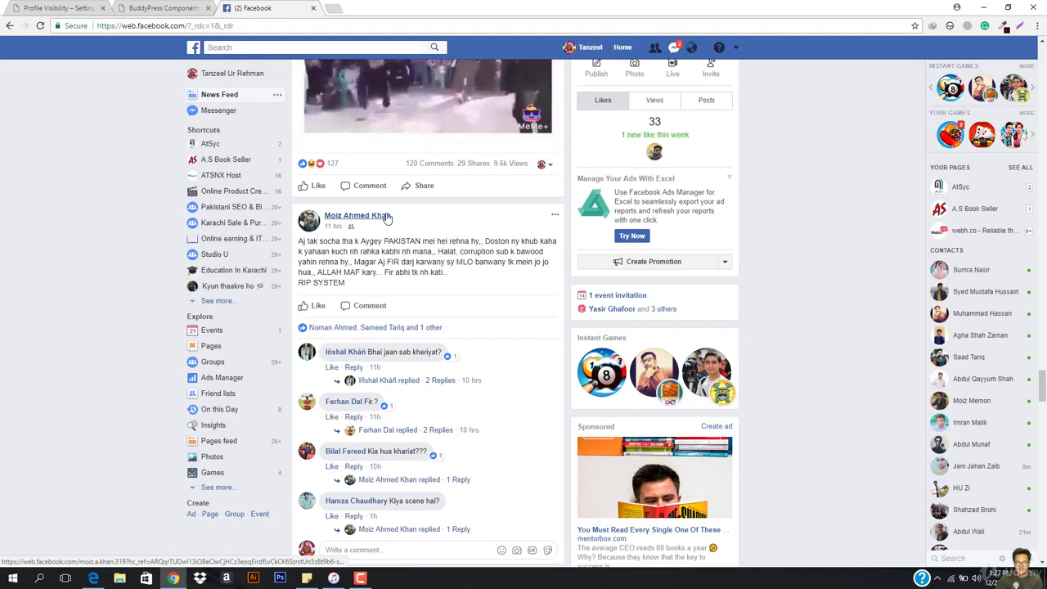
- Like the friend's text post ending in "RIP SYSTEM" in the Facebook news feed
mouse_move(388, 216)
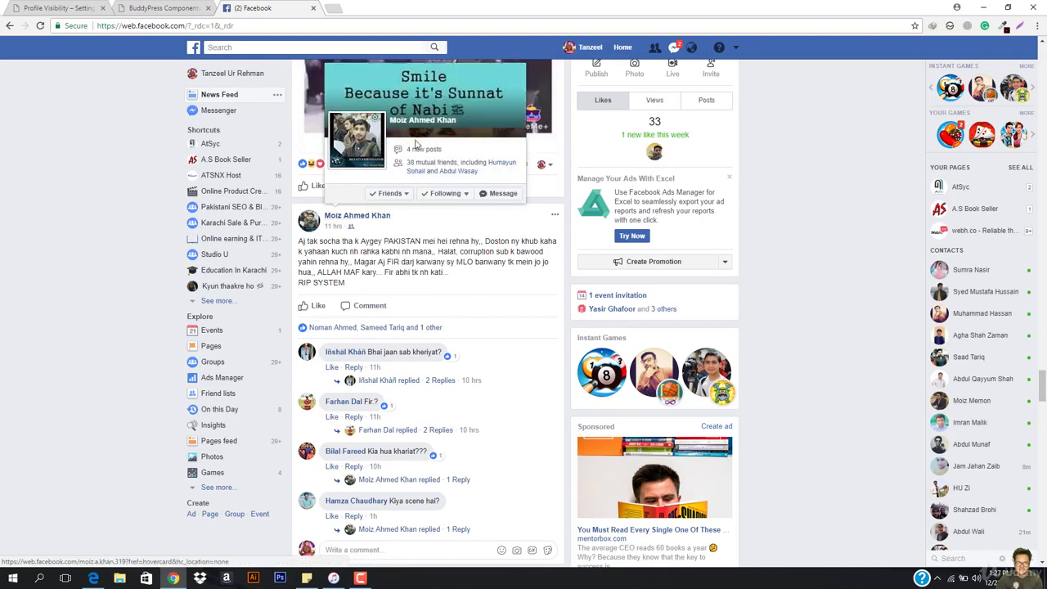
click(318, 305)
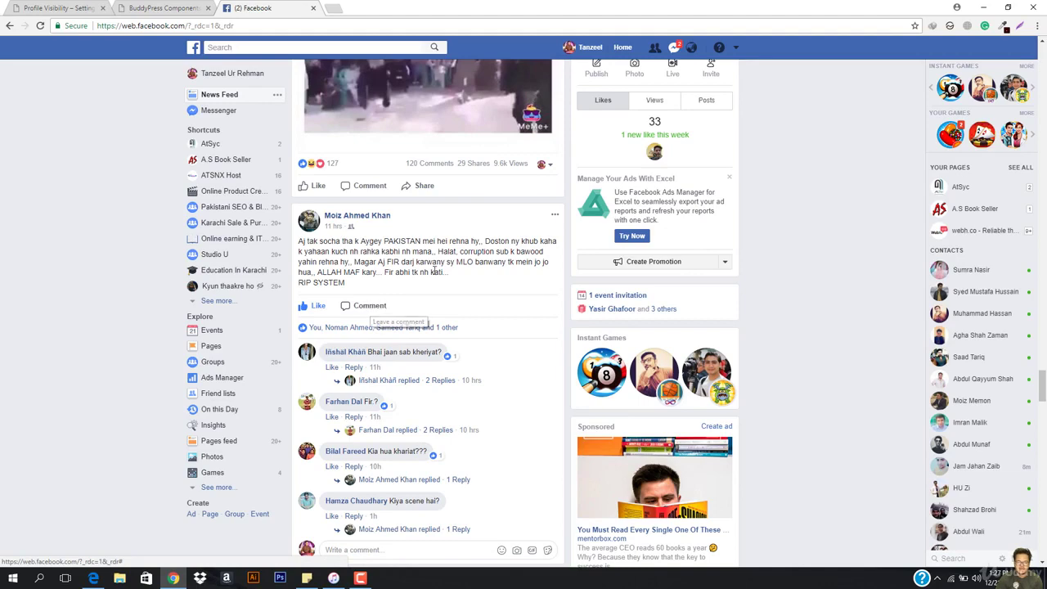
scroll(438, 279, down, 7)
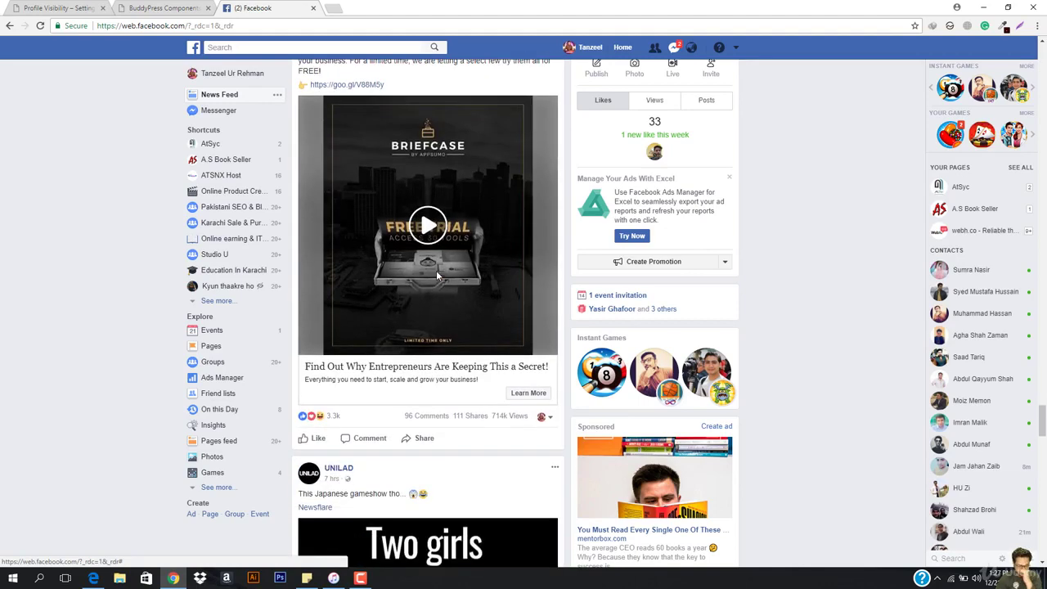
- Return to the BuddyPress settings and open the site's list of all pages in a new browser tab
click(147, 8)
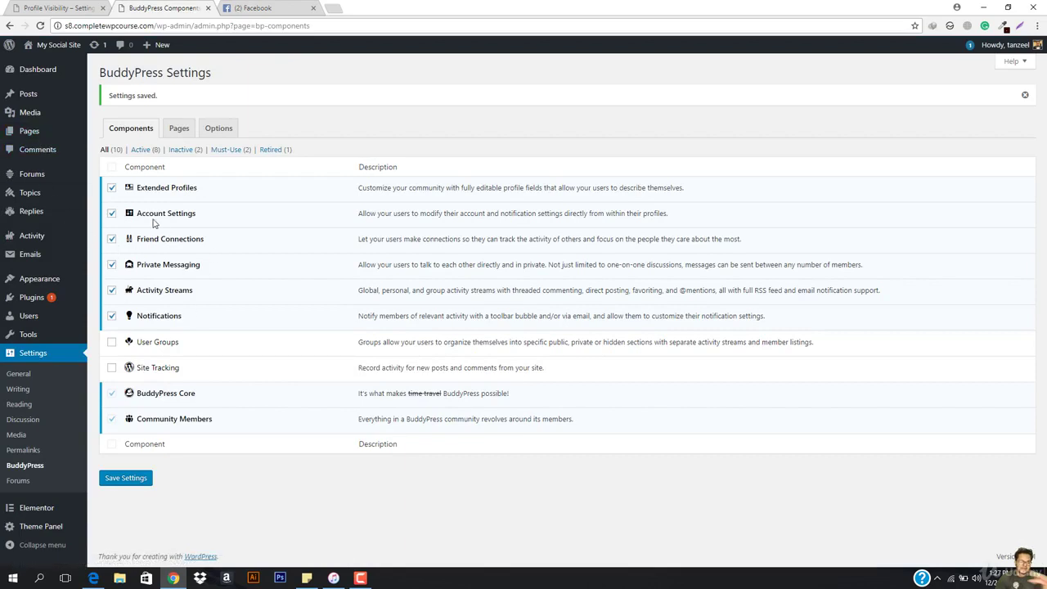
mouse_move(41, 139)
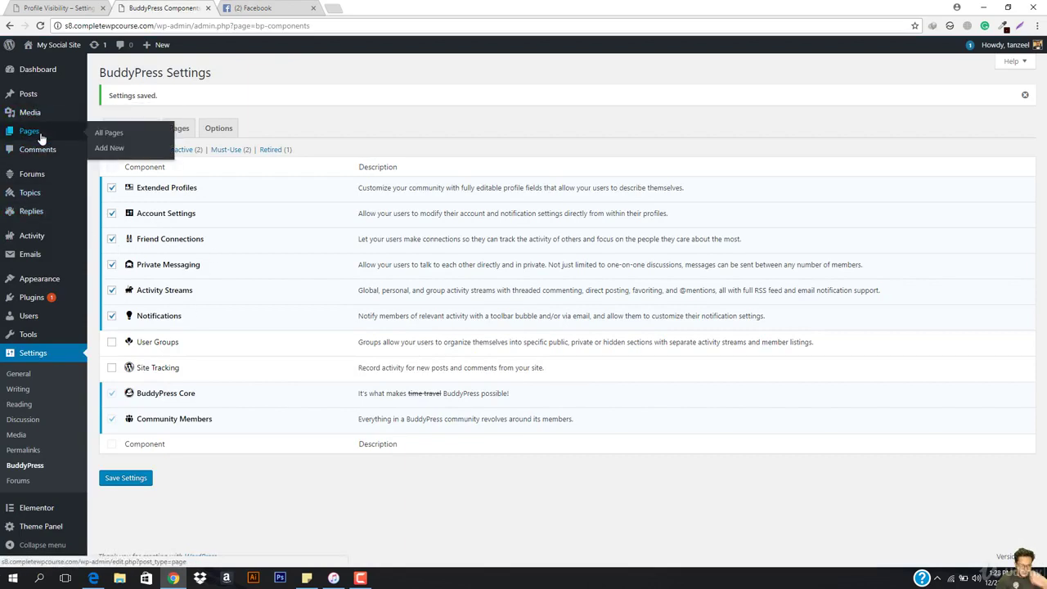
right_click(96, 133)
click(140, 141)
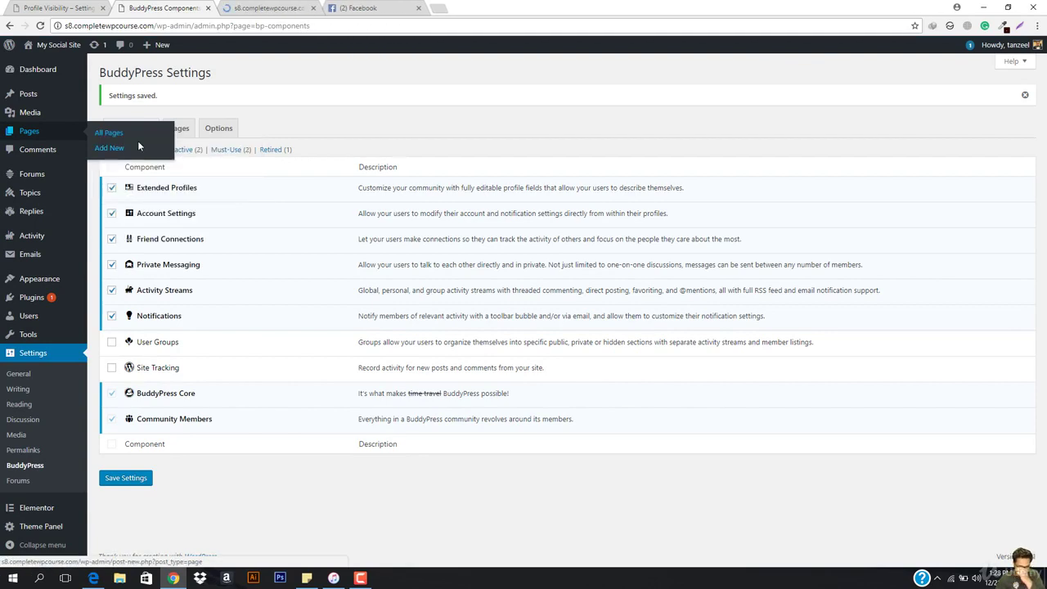
click(254, 5)
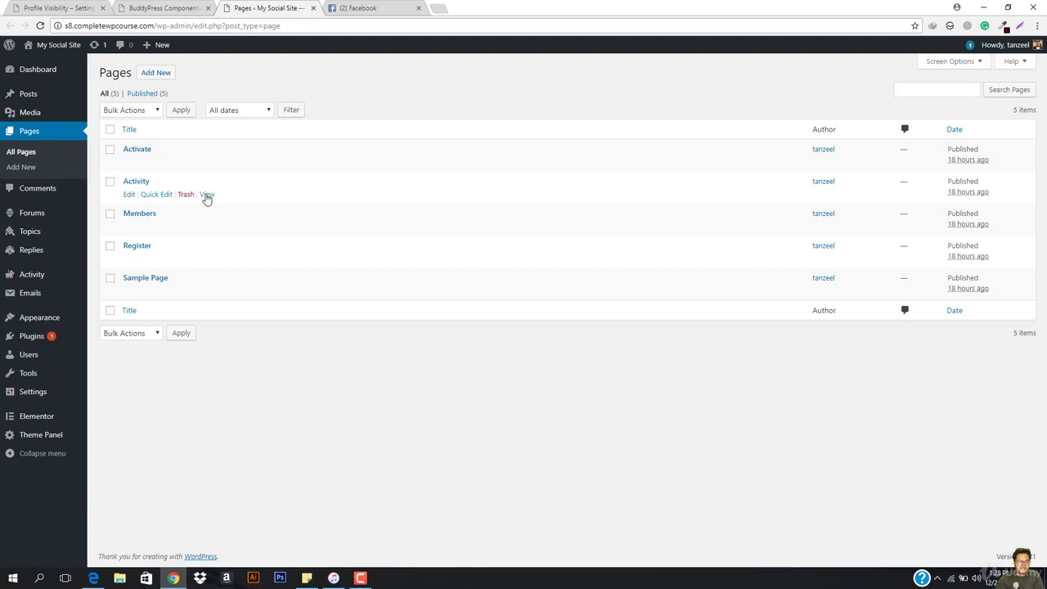
- View the Activity page and mark the member's profile picture change as a favorite
click(207, 196)
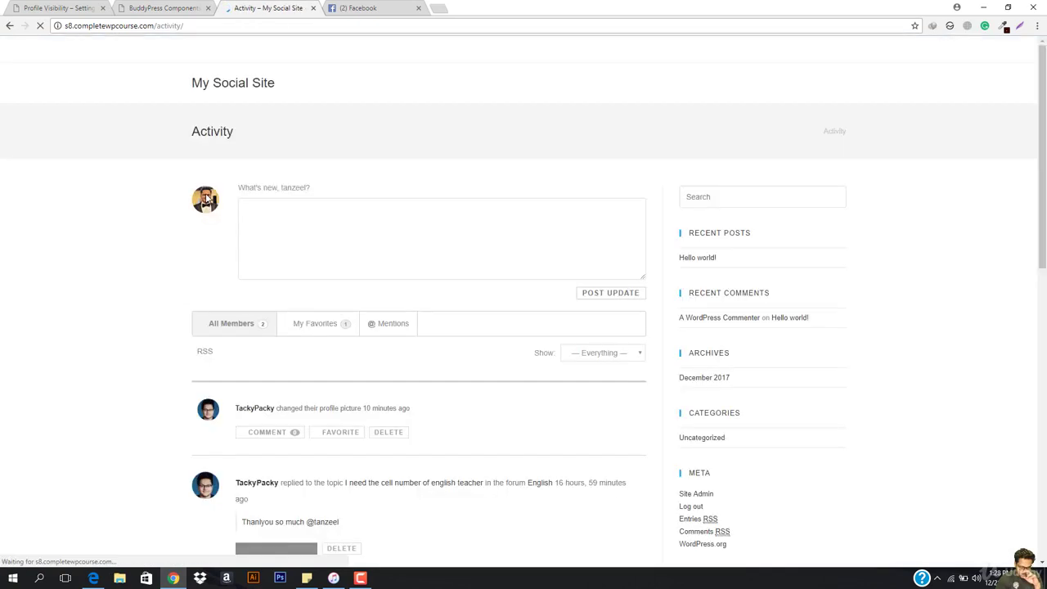
scroll(372, 335, down, 3)
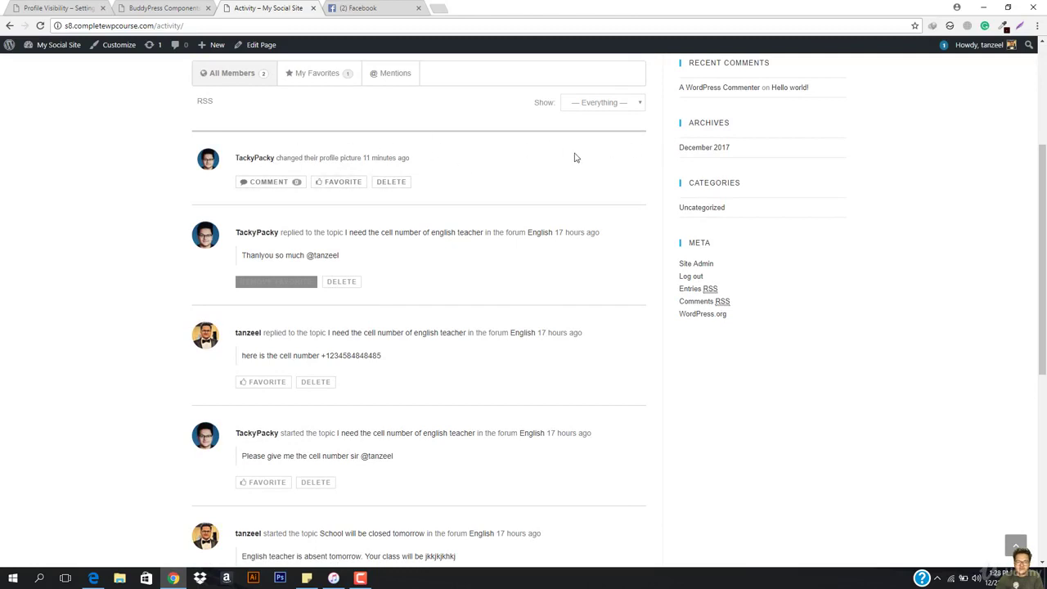
click(339, 184)
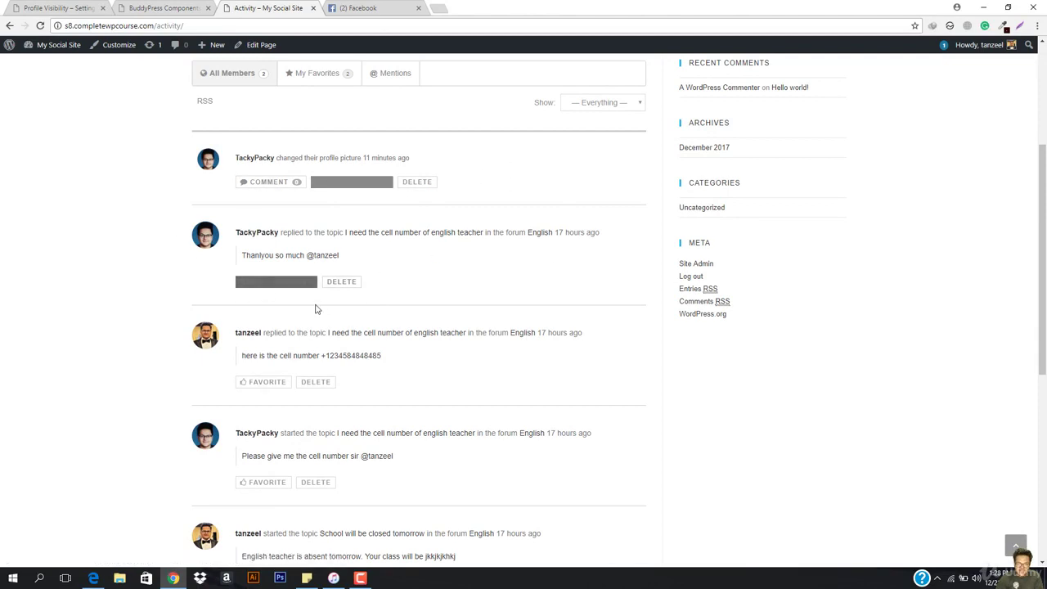
- Post an activity update that greets everyone and says you really like the instructor's classes, ending with ":D"
scroll(592, 269, up, 3)
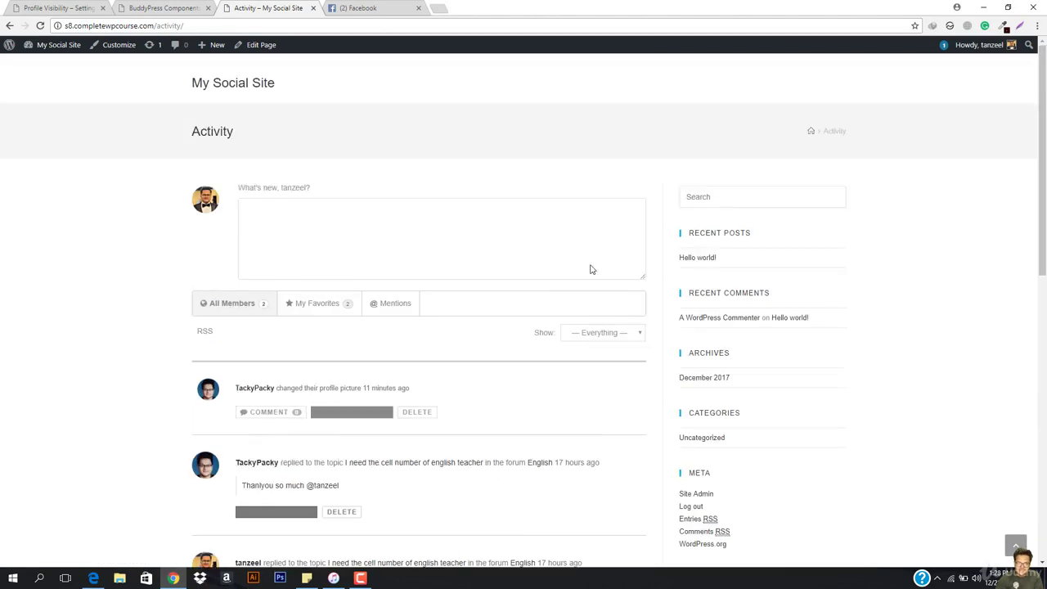
click(404, 248)
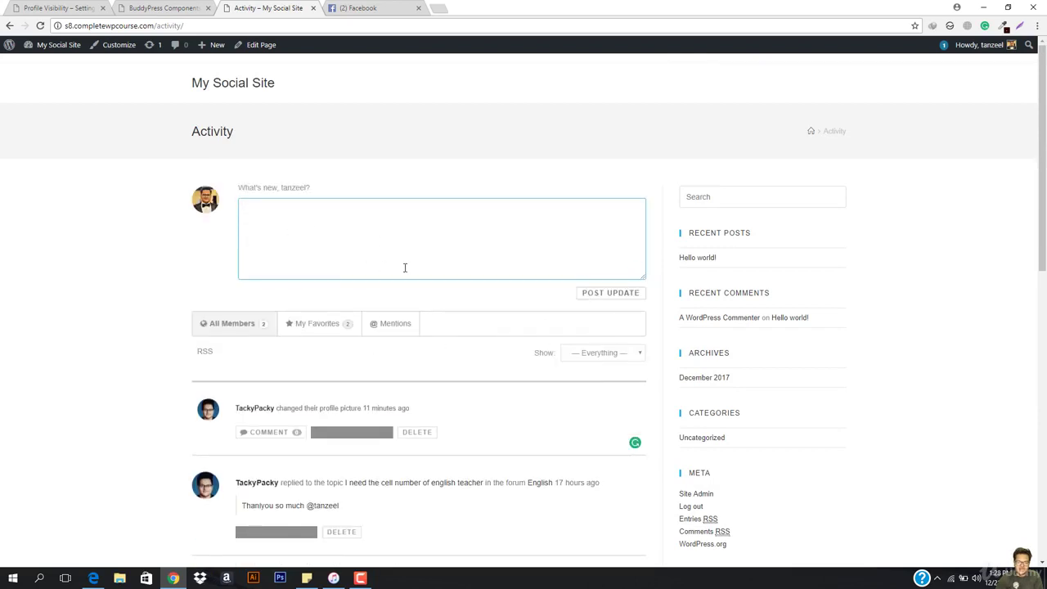
text(Hello )
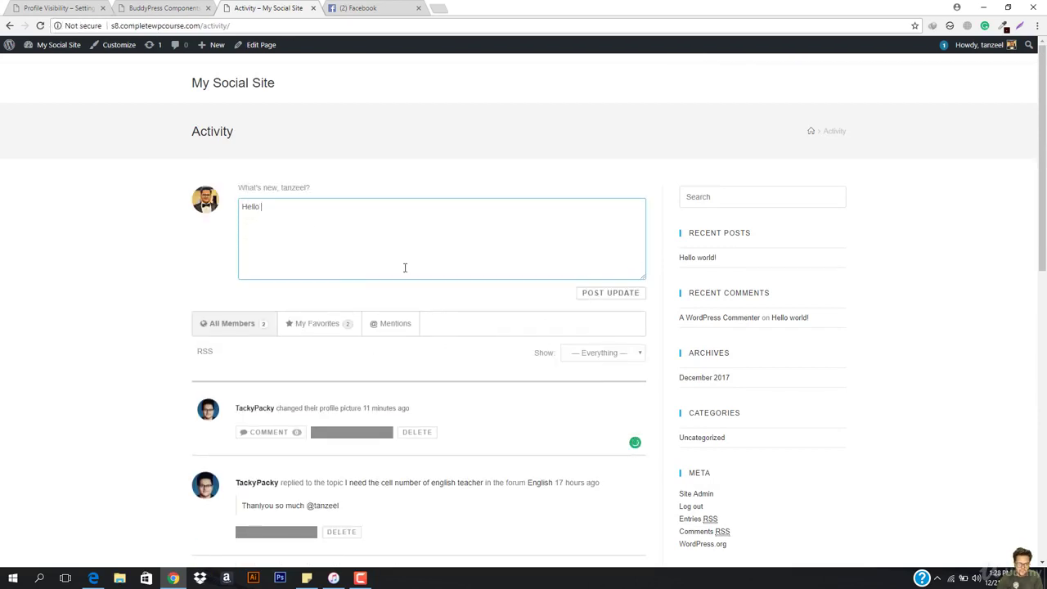
text(Everyone I reaaly)
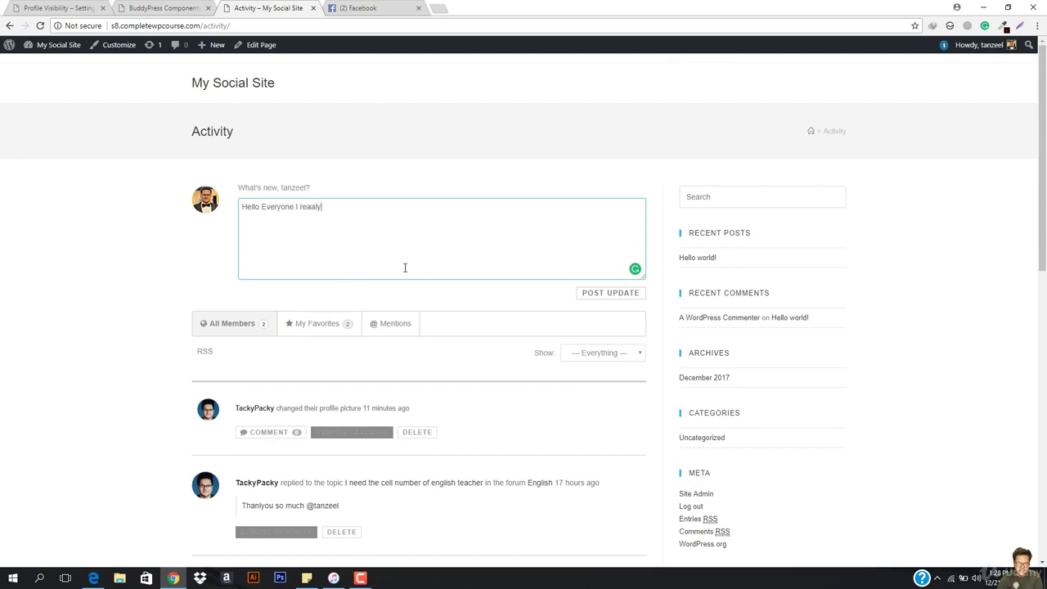
key(BackSpace)
key(BackSpace)
key(BackSpace)
text(classes :D)
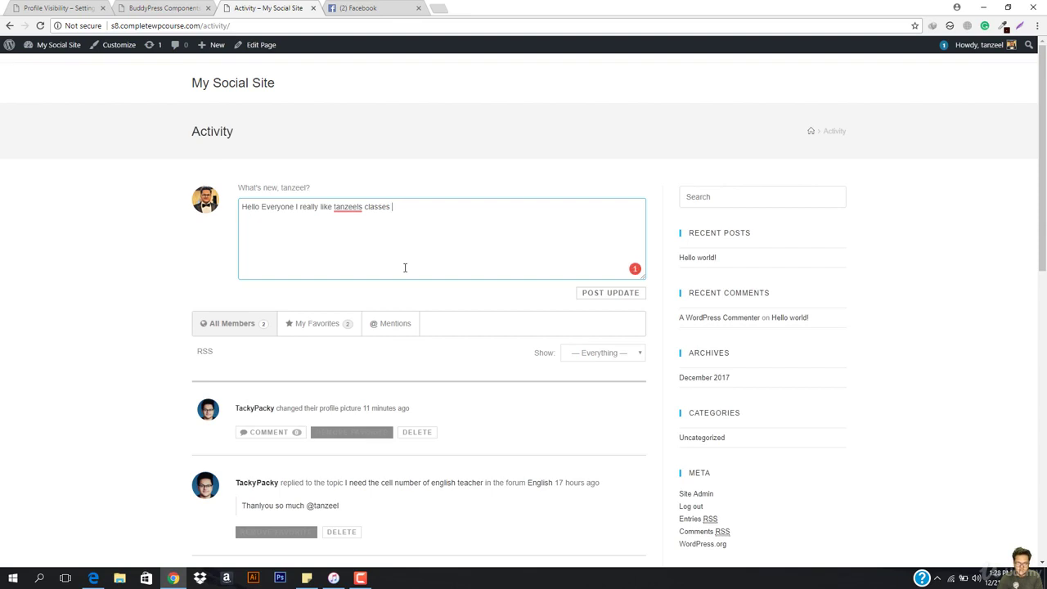
click(600, 301)
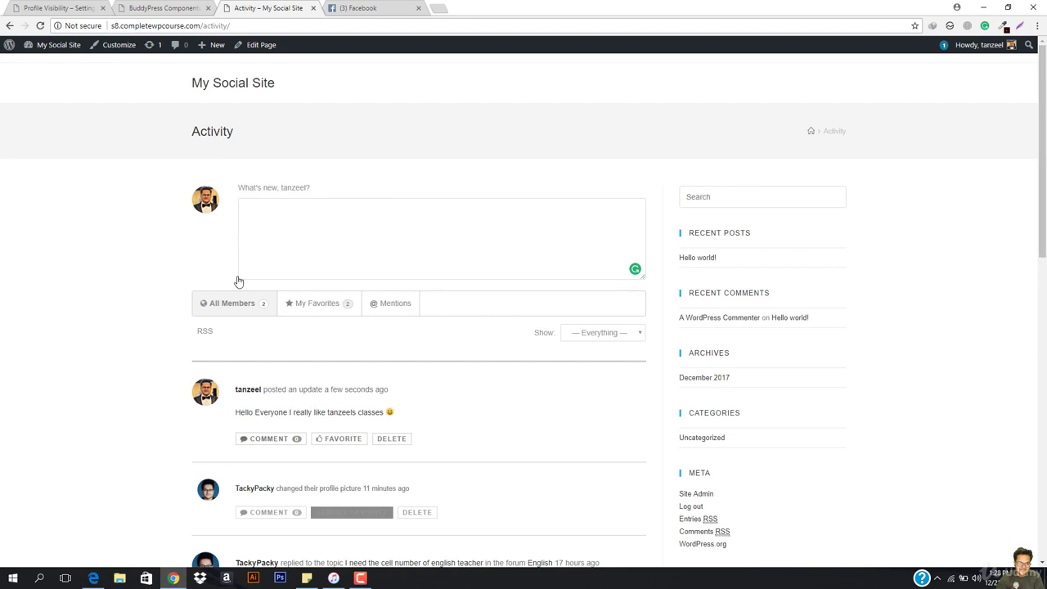
- Close the Facebook tab and return to the list of BuddyPress components, checking it against the site's Activity page
click(360, 8)
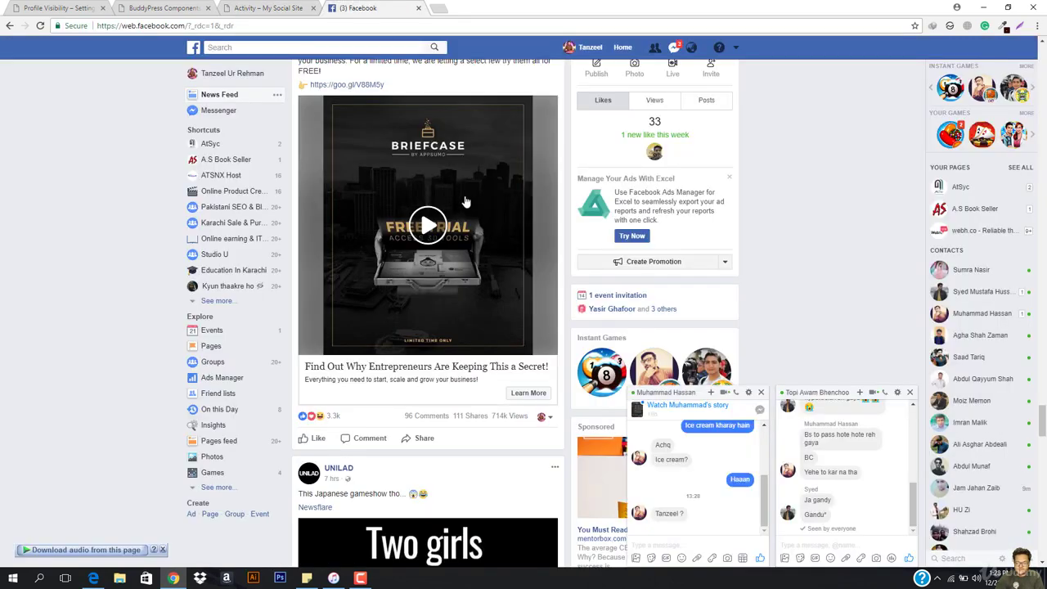
click(418, 8)
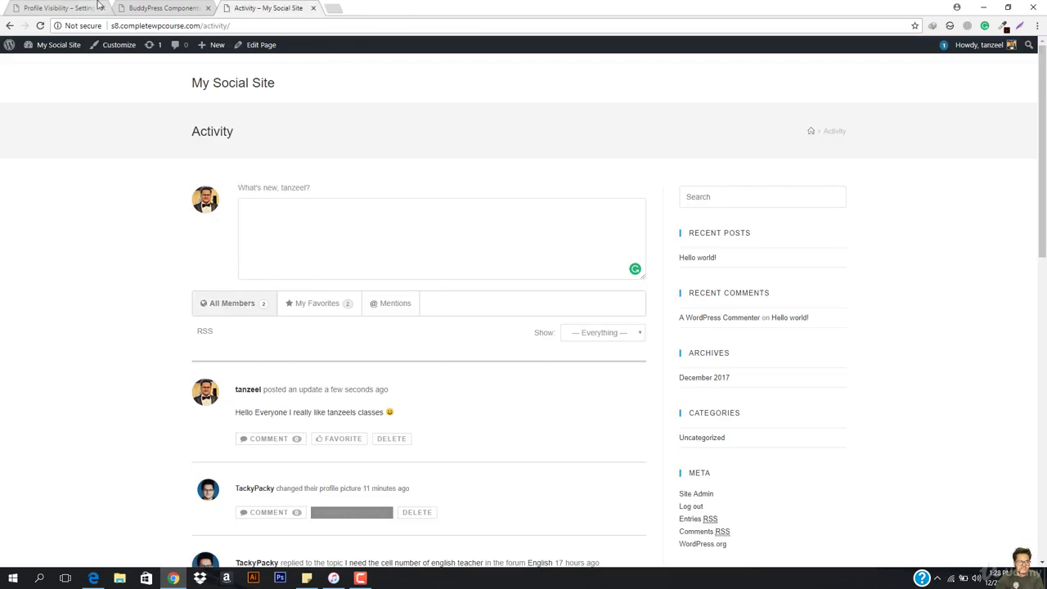
click(123, 8)
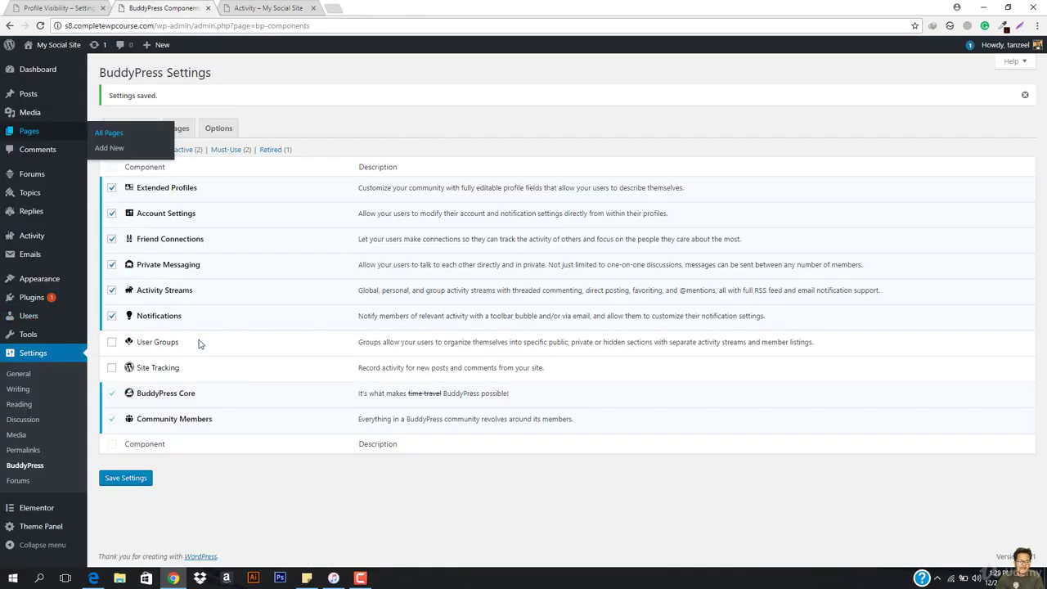
click(275, 7)
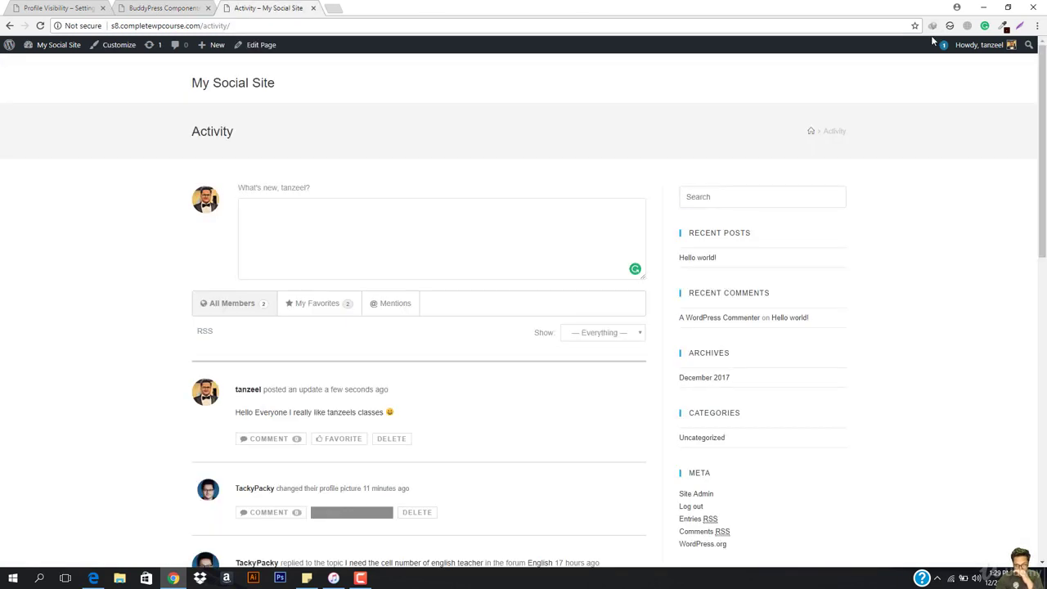
click(126, 7)
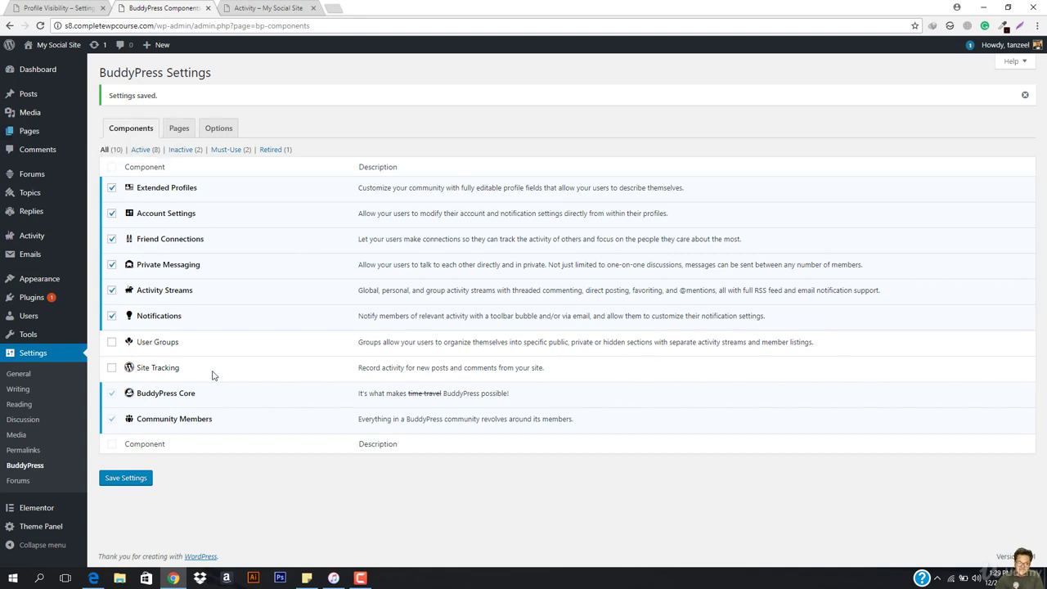
click(247, 7)
click(336, 10)
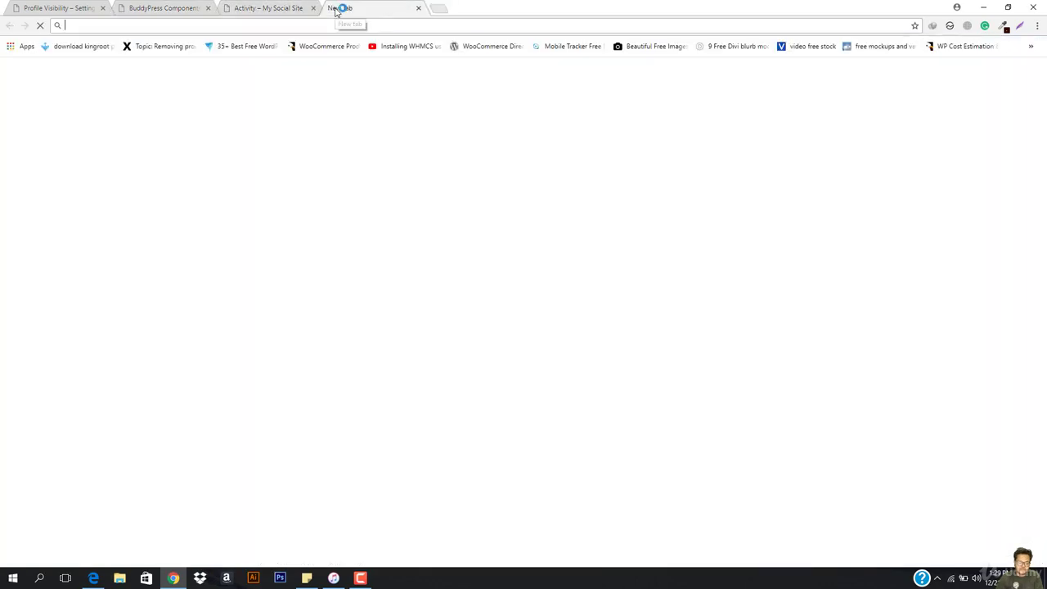
text(www.fb.com)
key(Return)
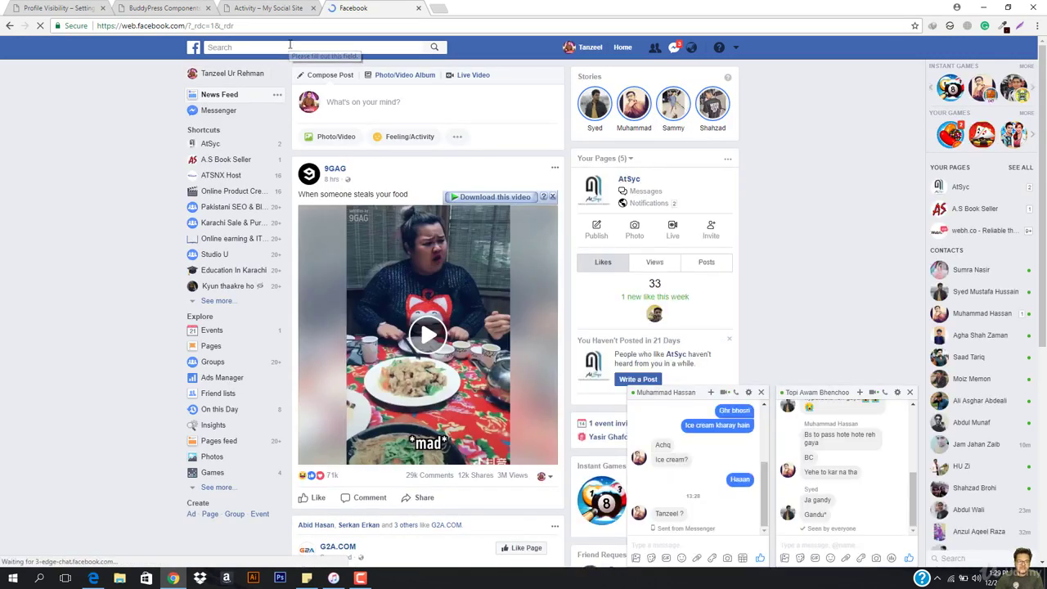
click(286, 49)
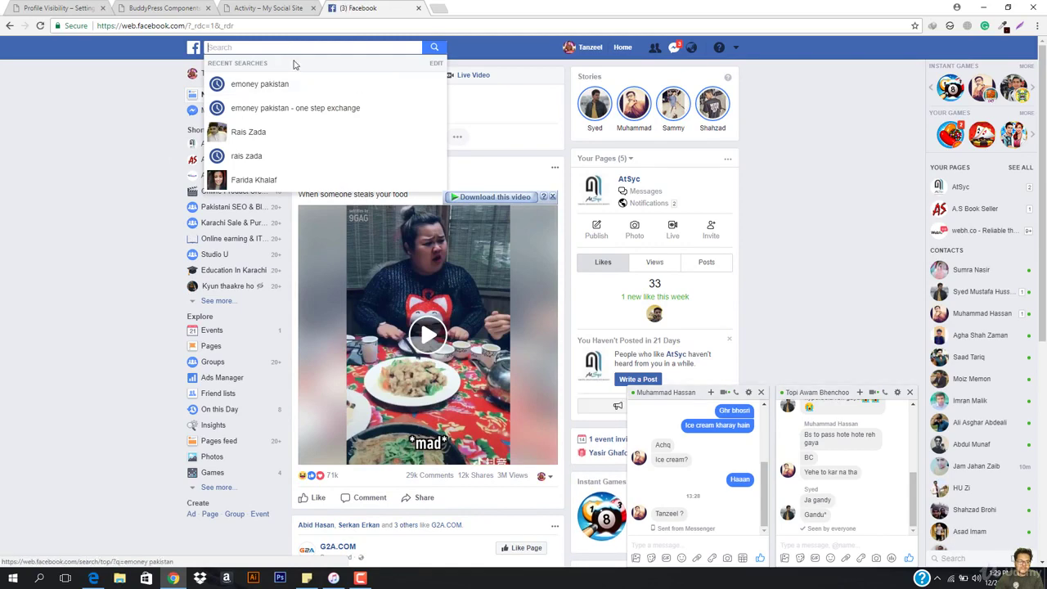
scroll(253, 323, down, 2)
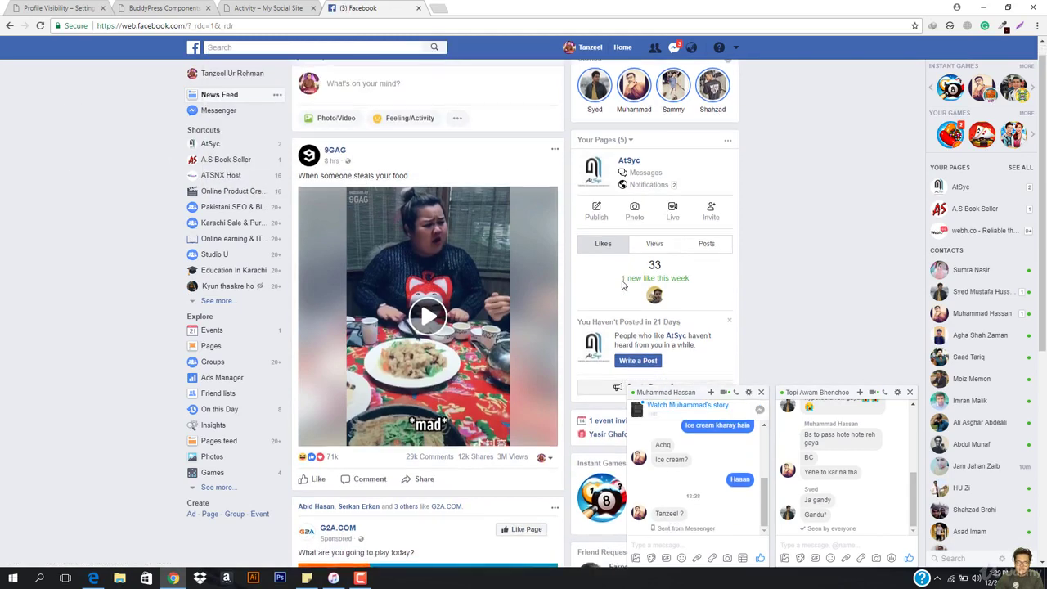
scroll(264, 292, up, 2)
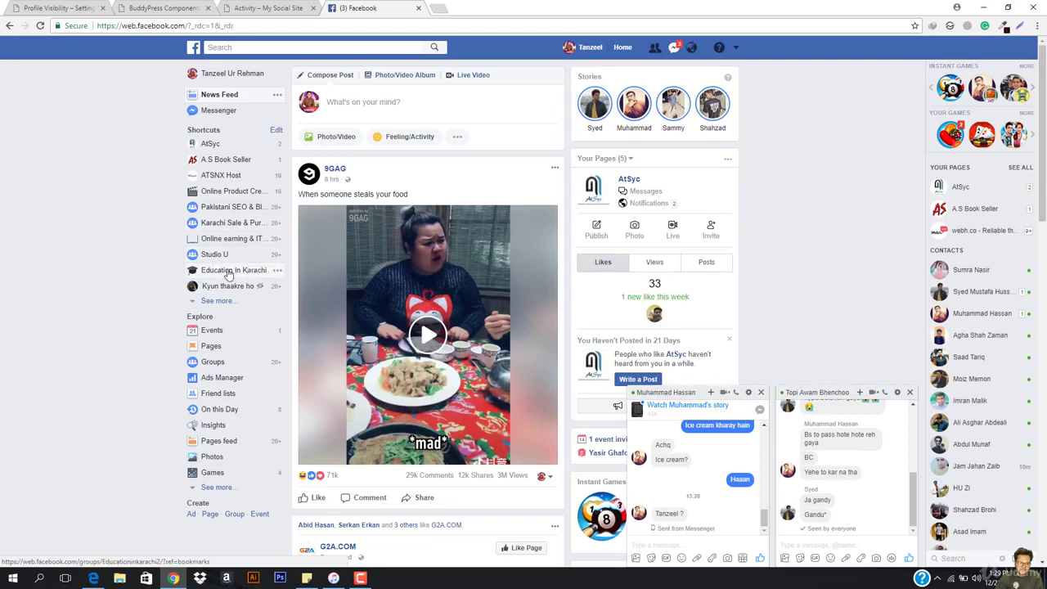
- Visit the Education In Karachi group on Facebook and examine its discussion posts and comments
click(204, 270)
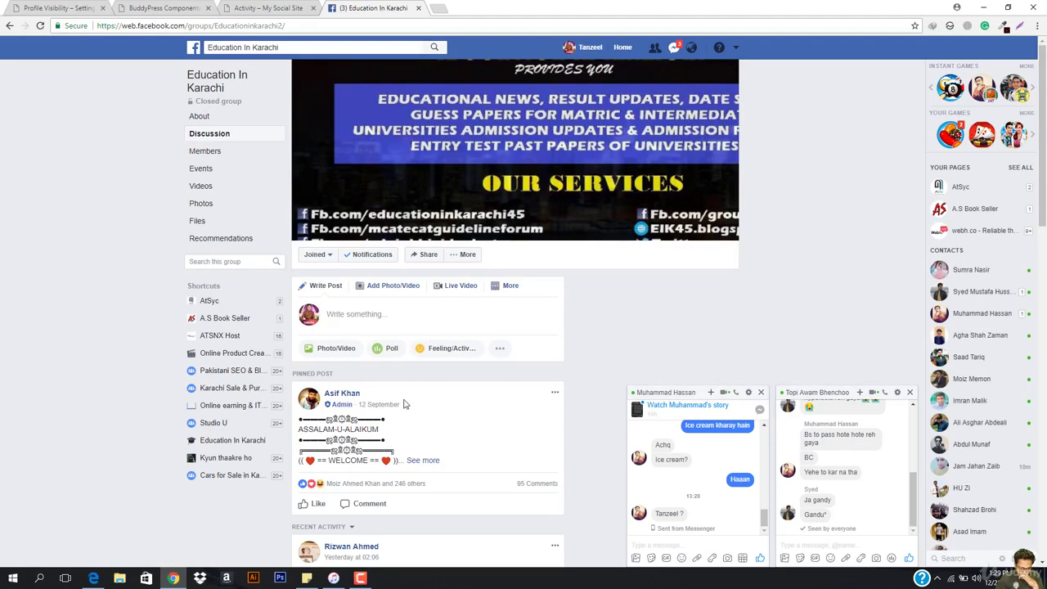
scroll(342, 409, down, 3)
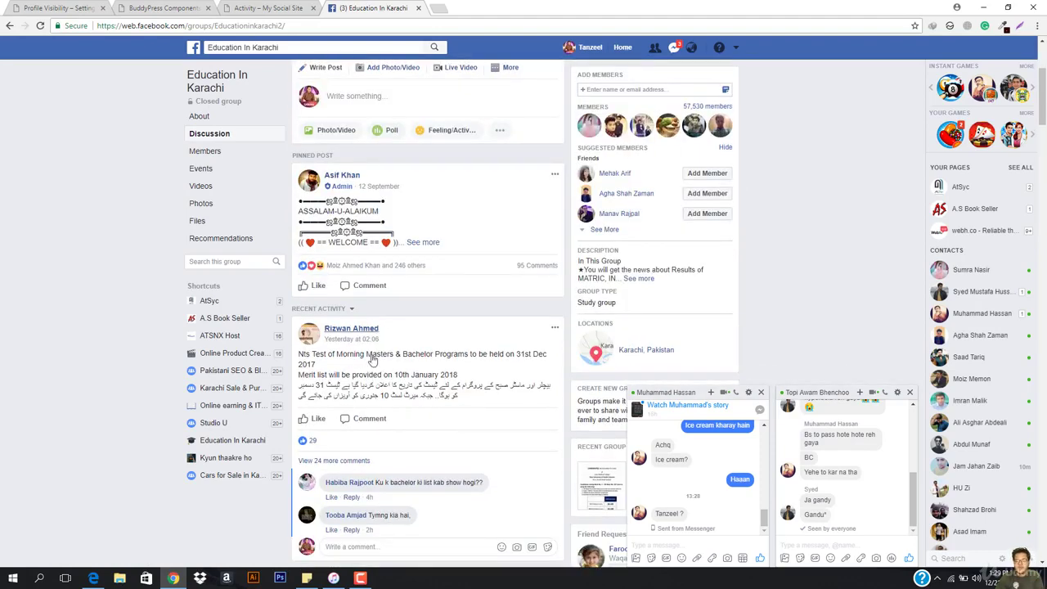
scroll(411, 350, down, 2)
scroll(412, 350, down, 10)
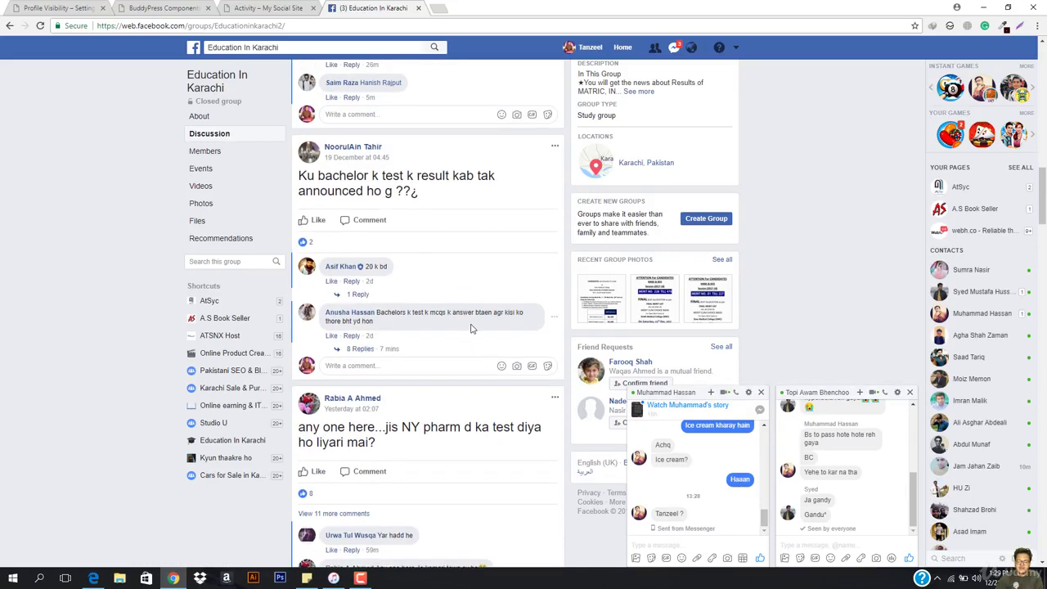
scroll(470, 332, down, 4)
scroll(468, 373, down, 2)
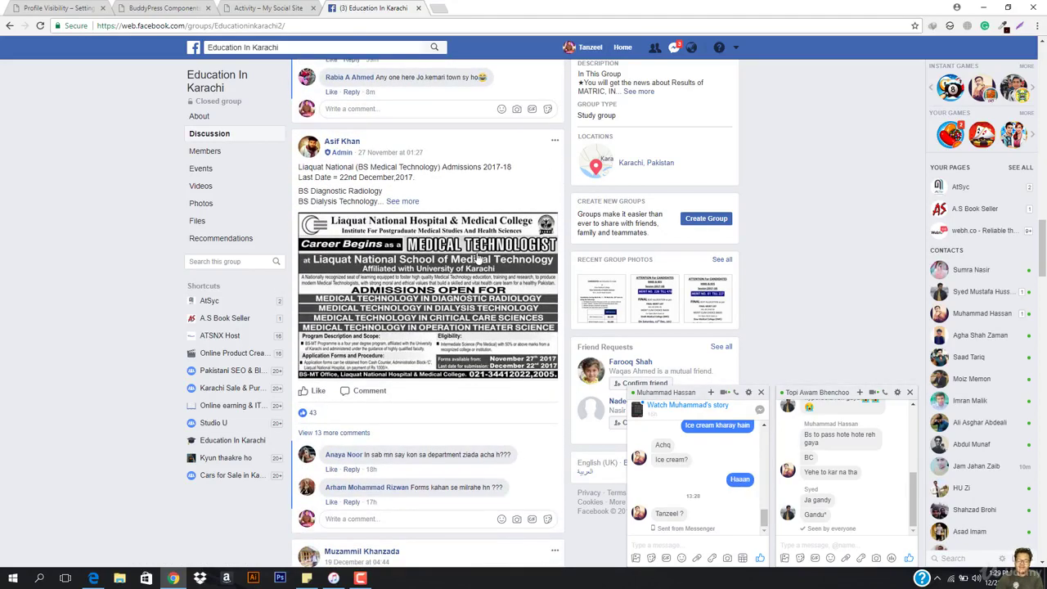
scroll(475, 259, up, 10)
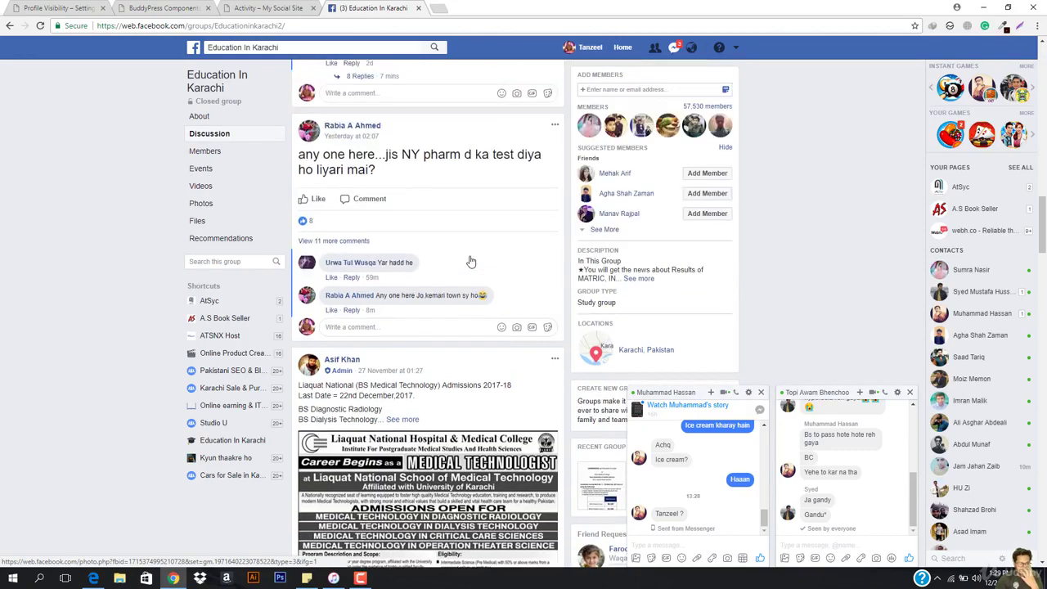
scroll(471, 260, up, 4)
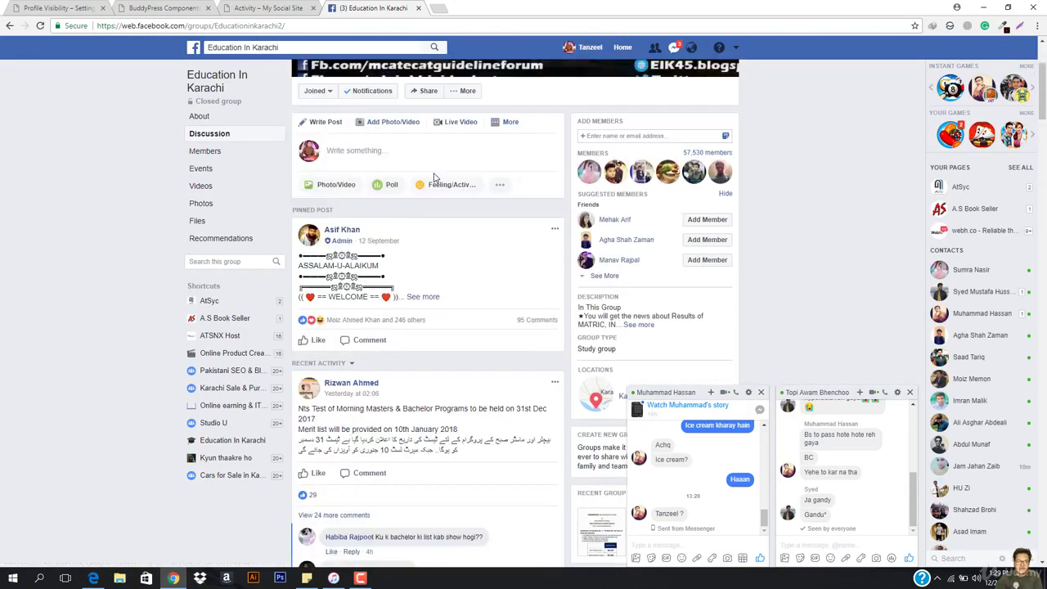
- Look at the options for writing a post in the group, dismiss the empty post and close the Facebook tab
click(411, 153)
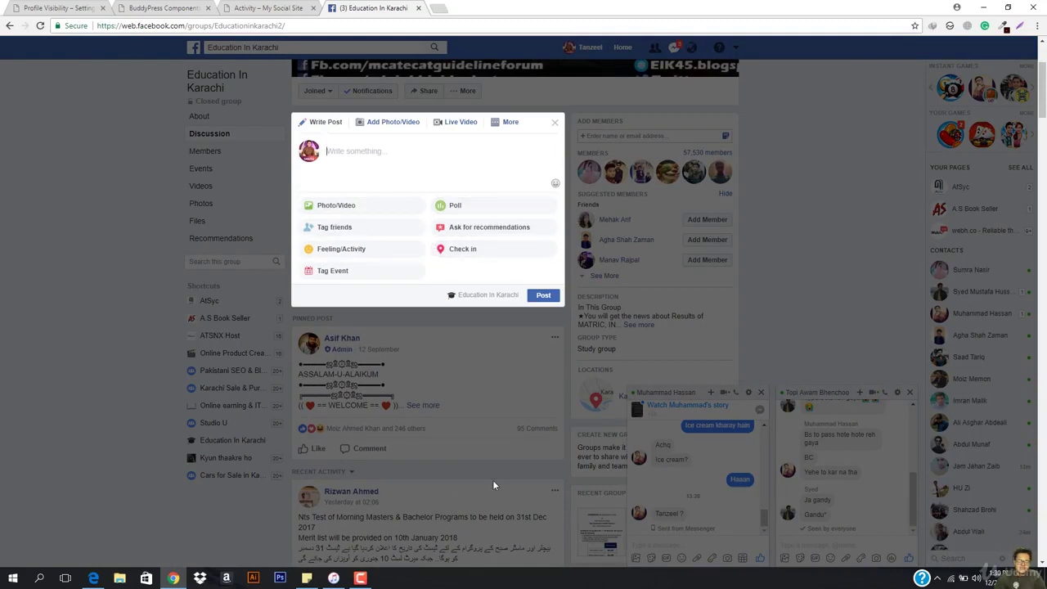
click(554, 125)
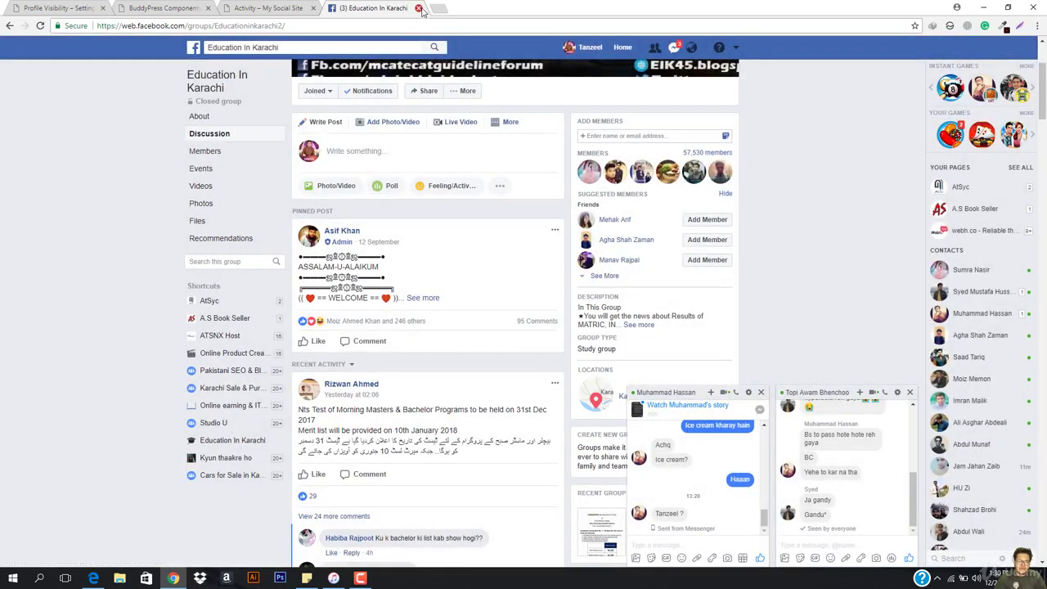
click(418, 8)
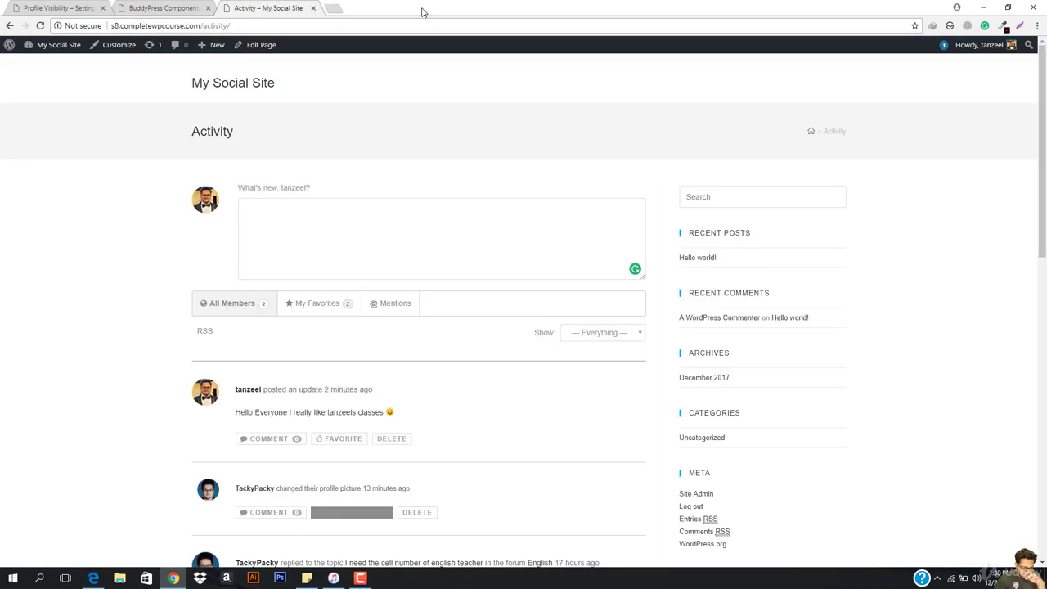
- Enable the User Groups and Site Tracking components and save the BuddyPress settings
scroll(328, 329, down, 2)
click(158, 7)
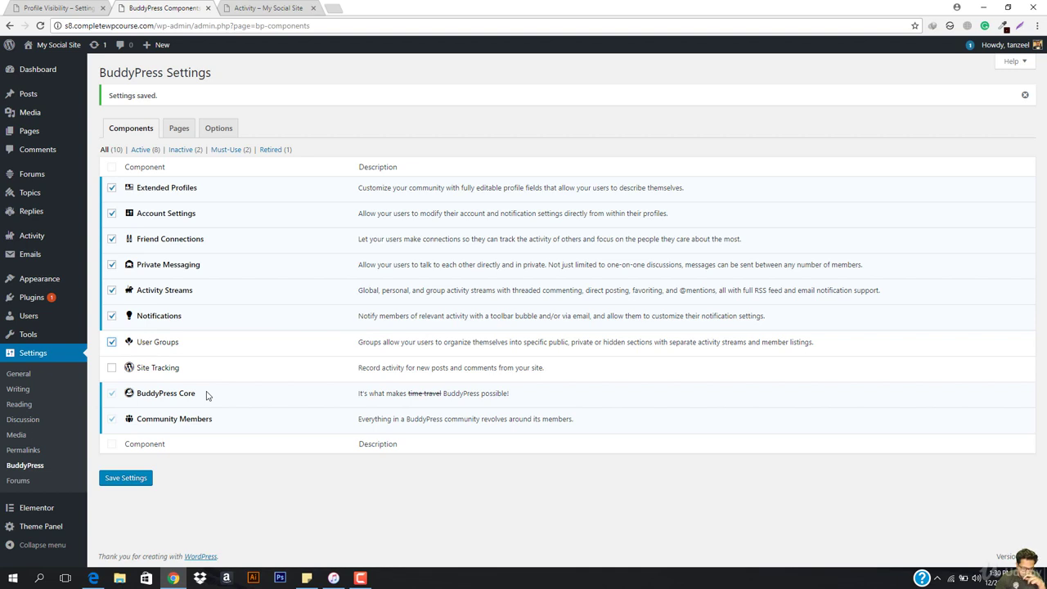
click(112, 369)
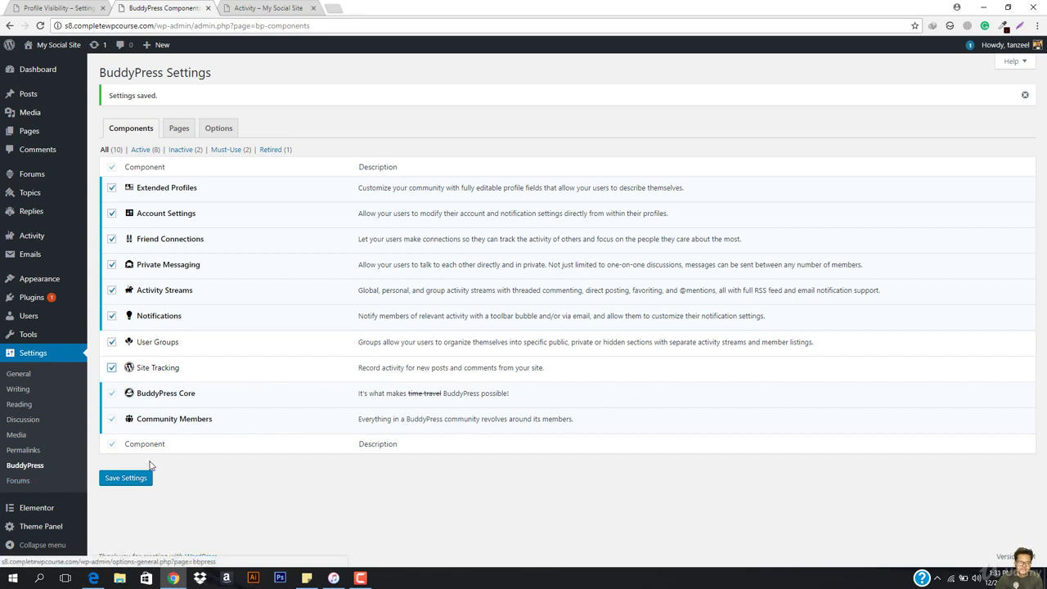
click(123, 487)
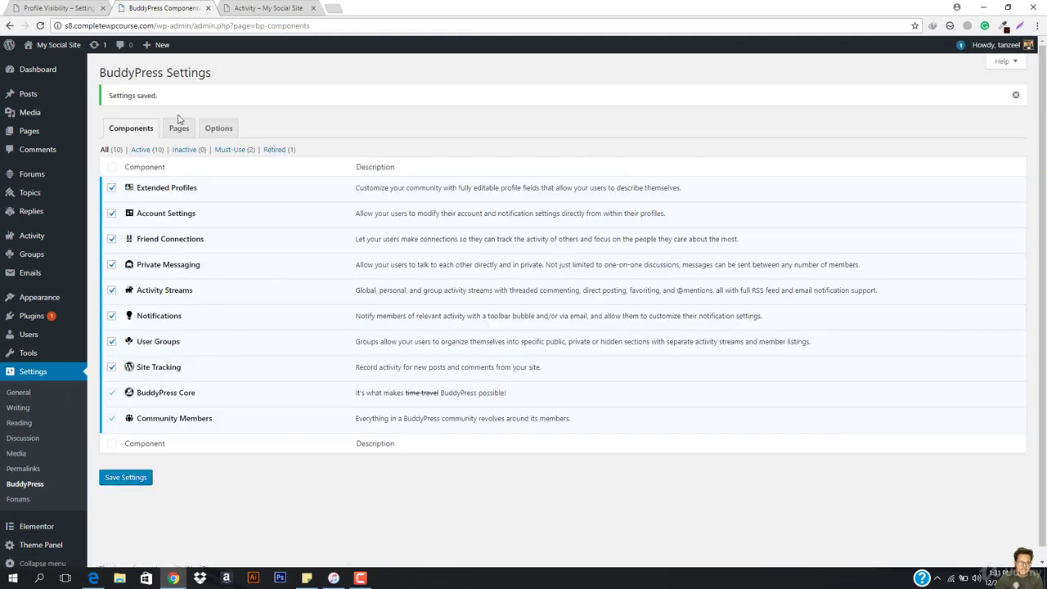
- Open the Groups page assigned to the User Groups directory in a new browser tab
click(179, 130)
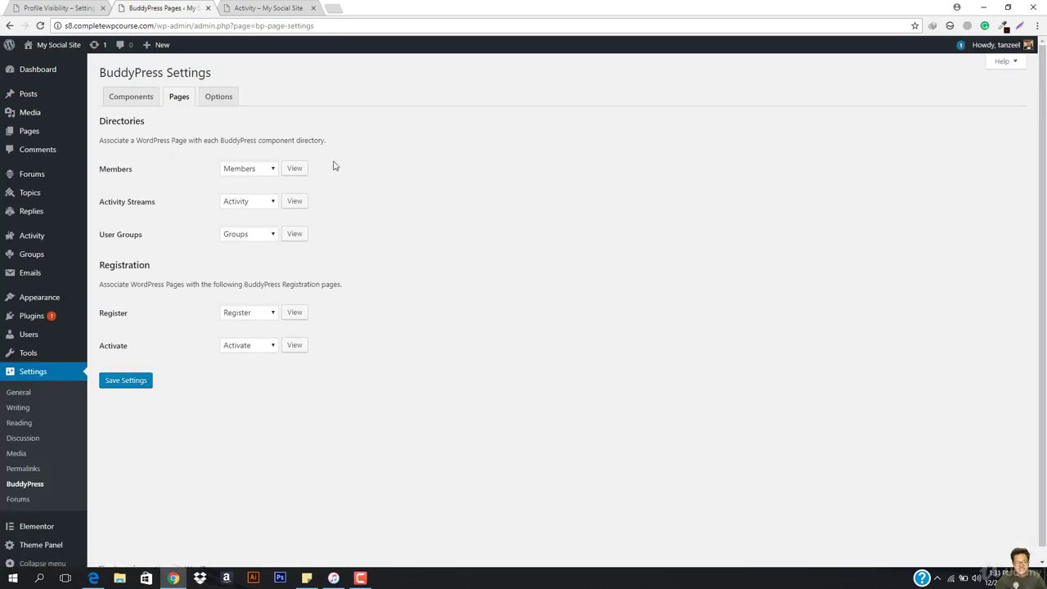
right_click(303, 237)
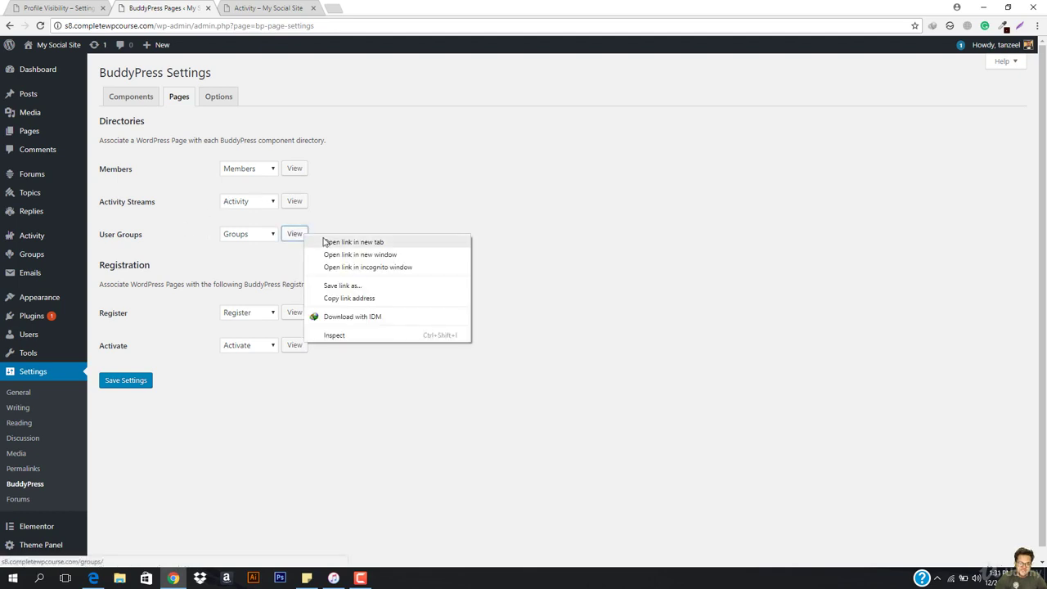
click(343, 242)
key(ctrl+Tab)
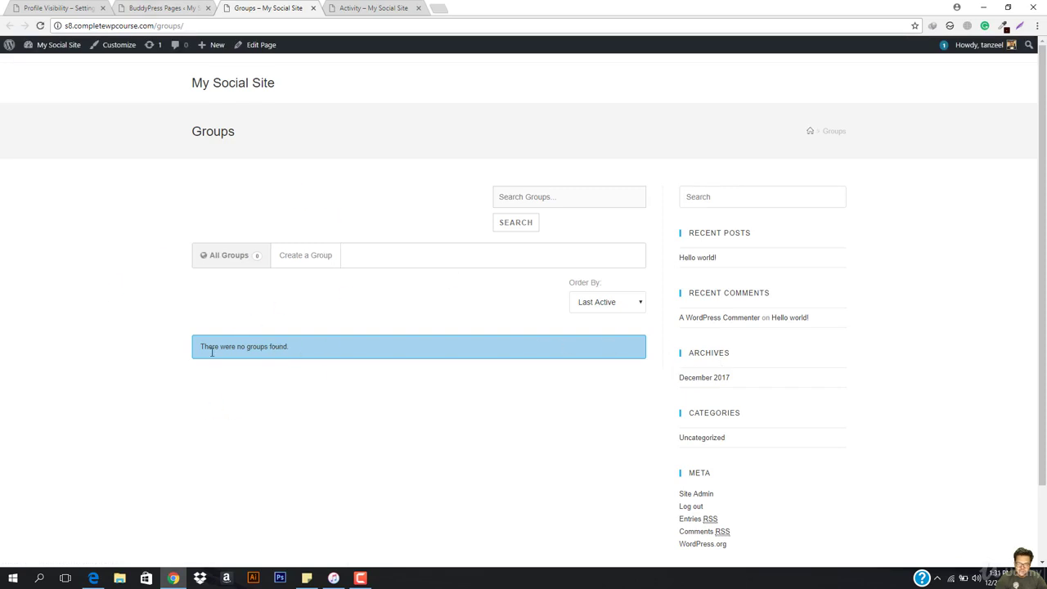
- Create the group "Students of Class IX B" with the description "Only Students of the above mentioned class will be allowed to enter this group"
scroll(564, 239, down, 2)
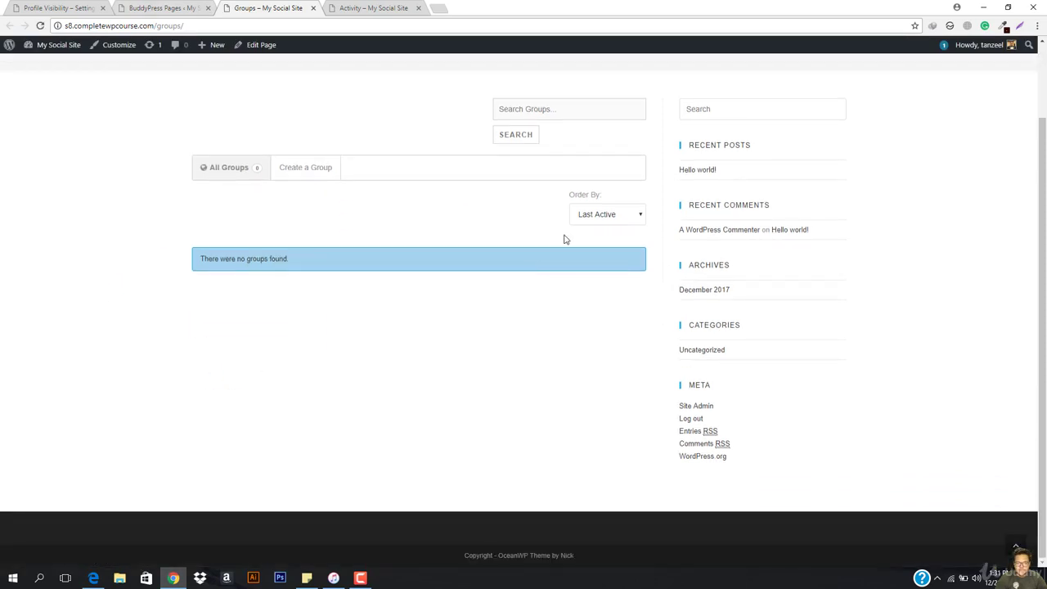
click(302, 173)
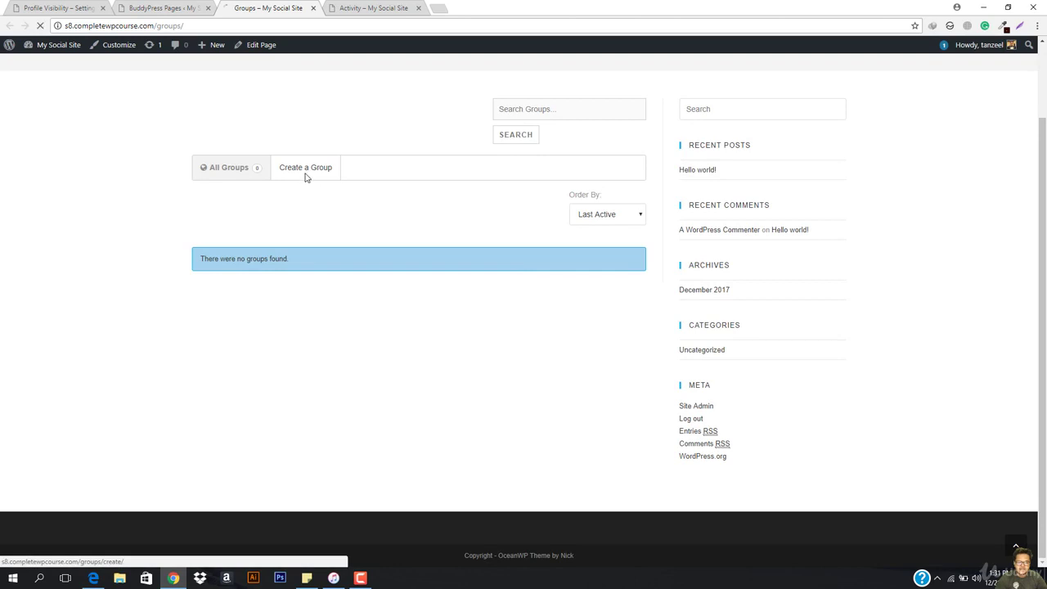
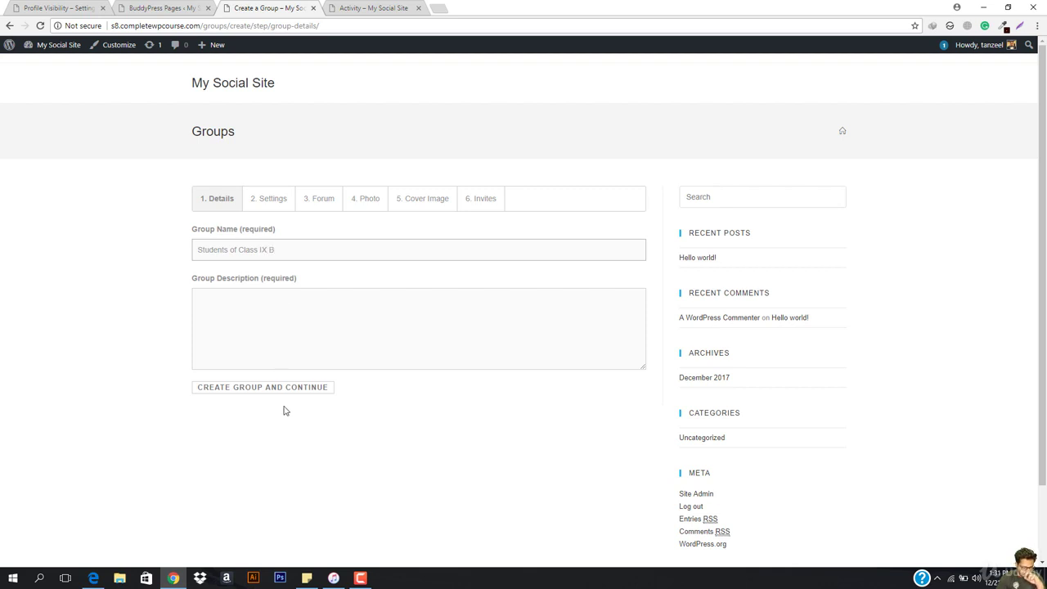
click(277, 338)
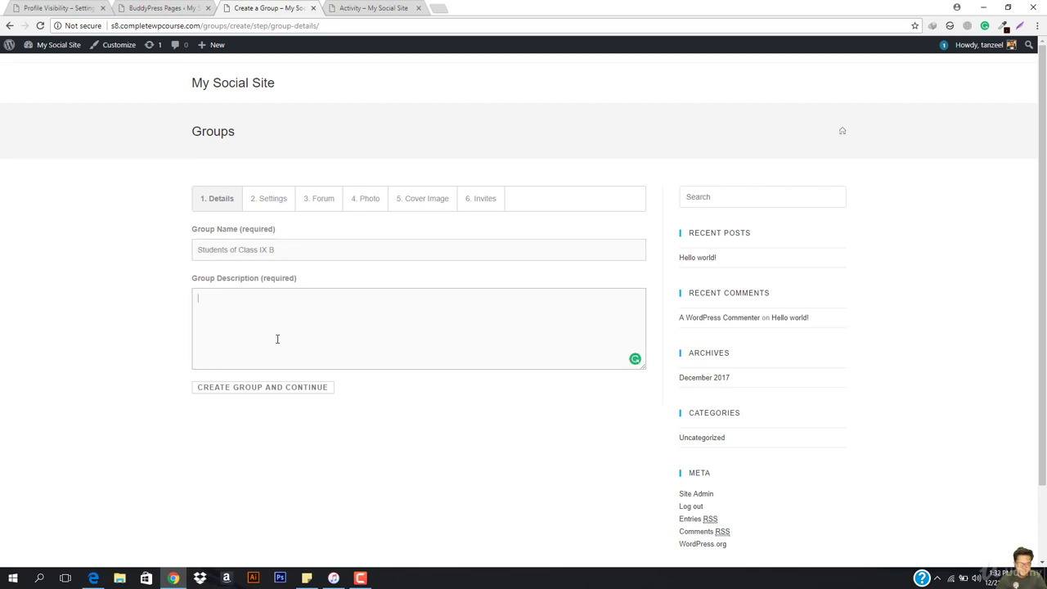
text(Pl)
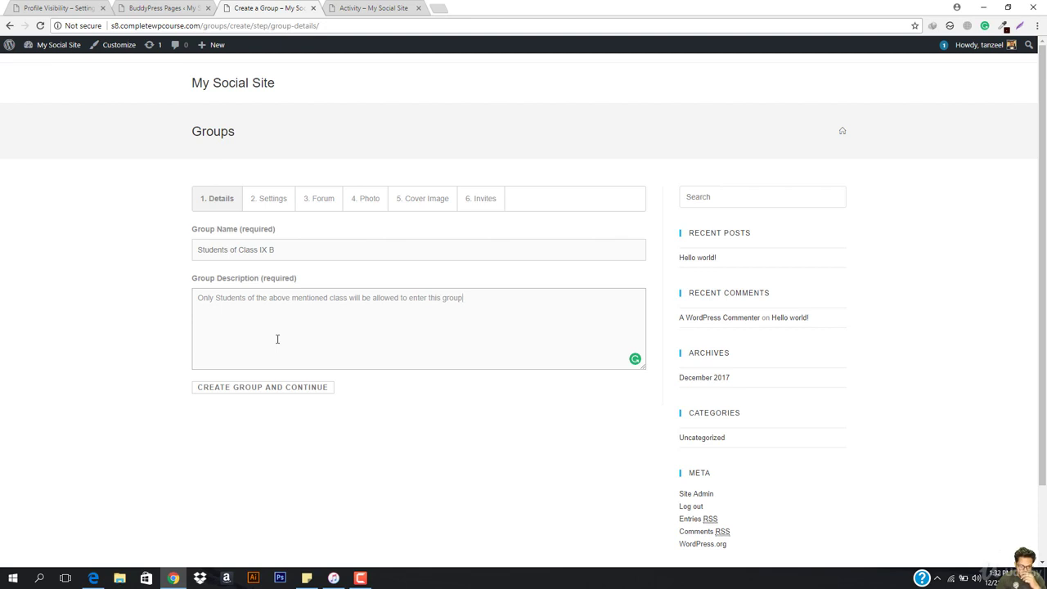
click(270, 394)
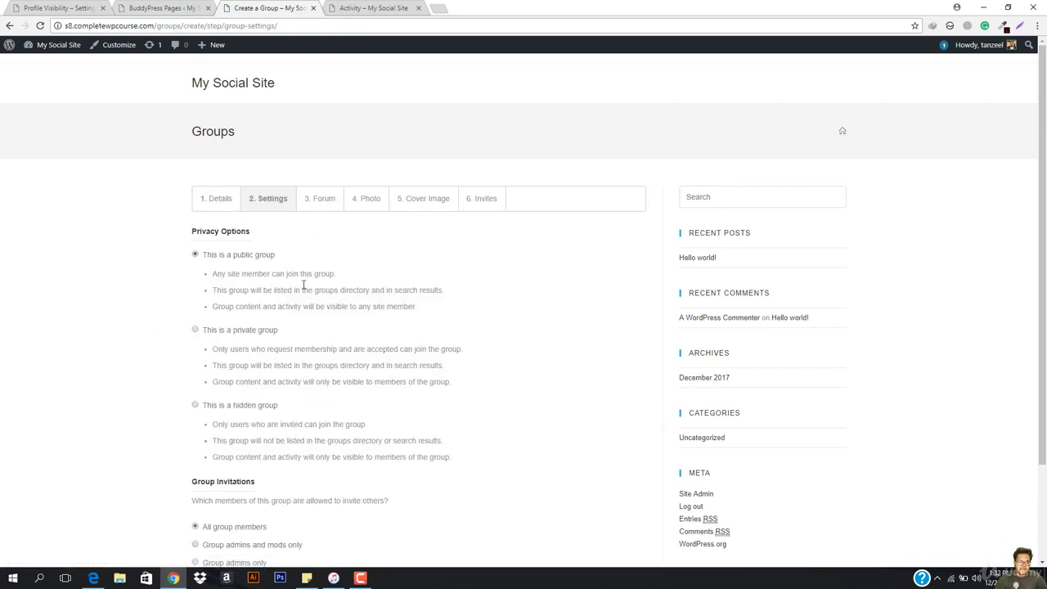
- Make the group private, allow only group admins to invite others, and continue to the forum step
scroll(307, 266, down, 1)
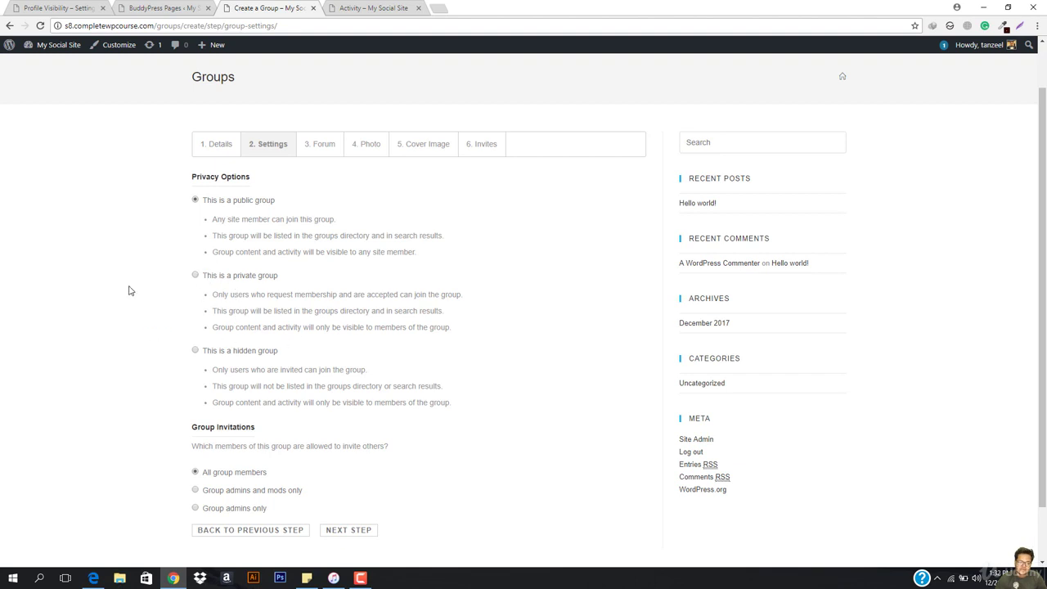
click(195, 276)
scroll(392, 343, down, 1)
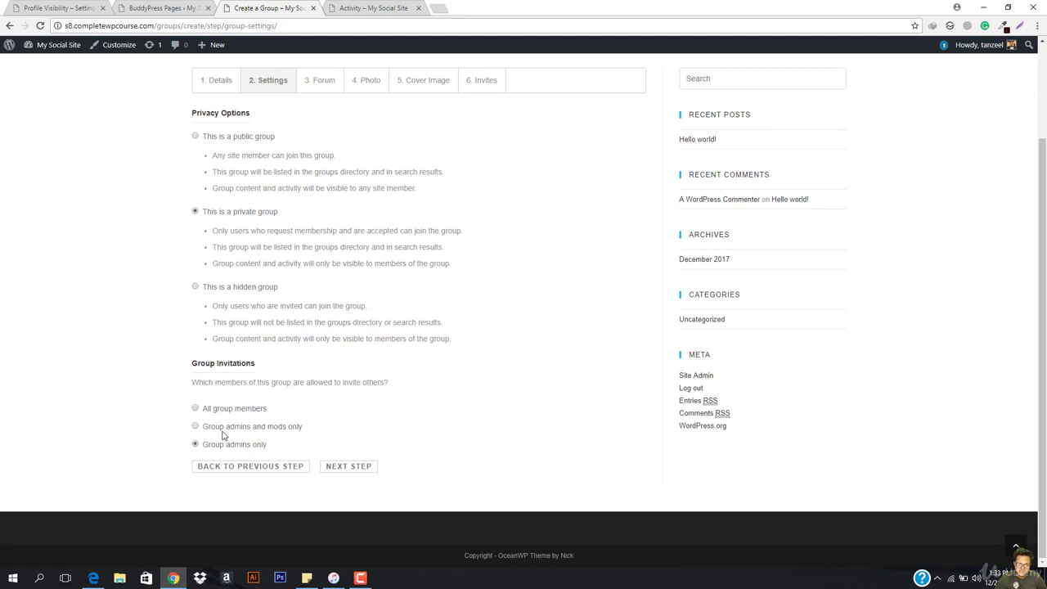
click(352, 472)
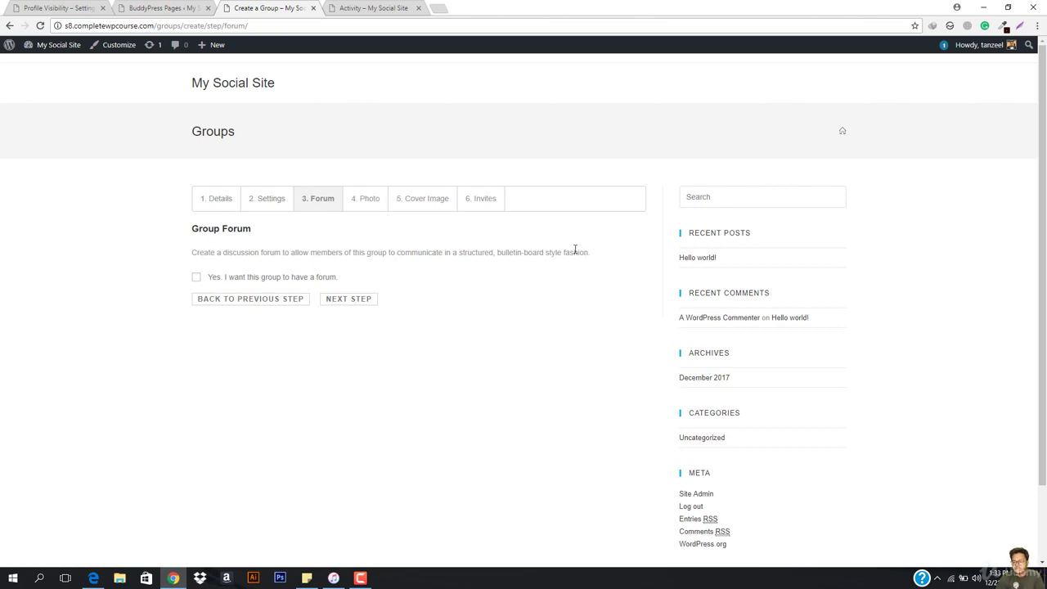
- Give the group its own discussion forum and continue to the photo step
click(248, 281)
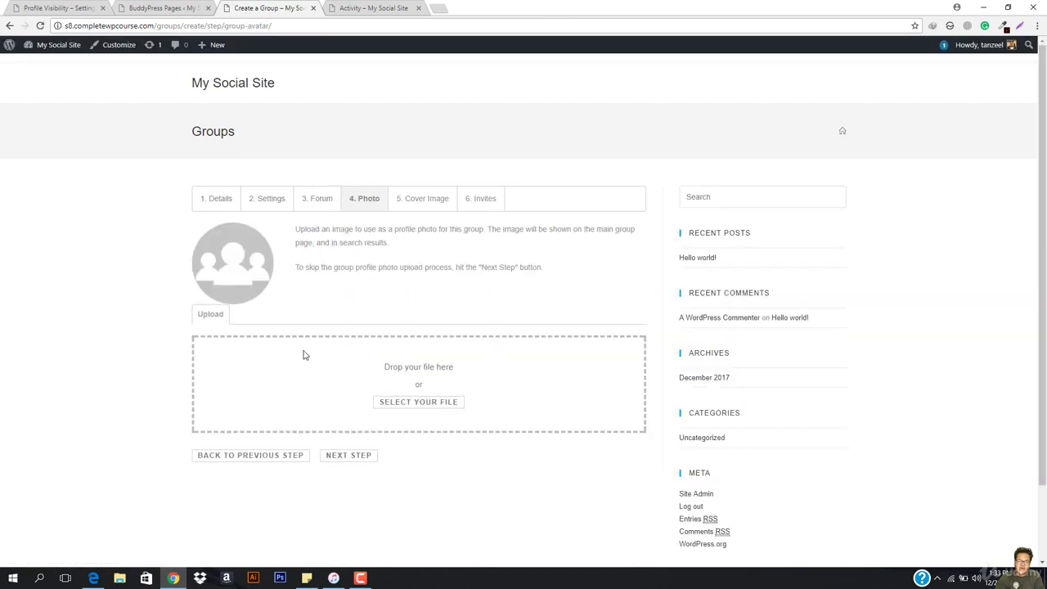
- Upload "Untitled-2 copy.PNG" as the group's profile photo, crop it around the Word logo and continue to the cover image step
click(425, 400)
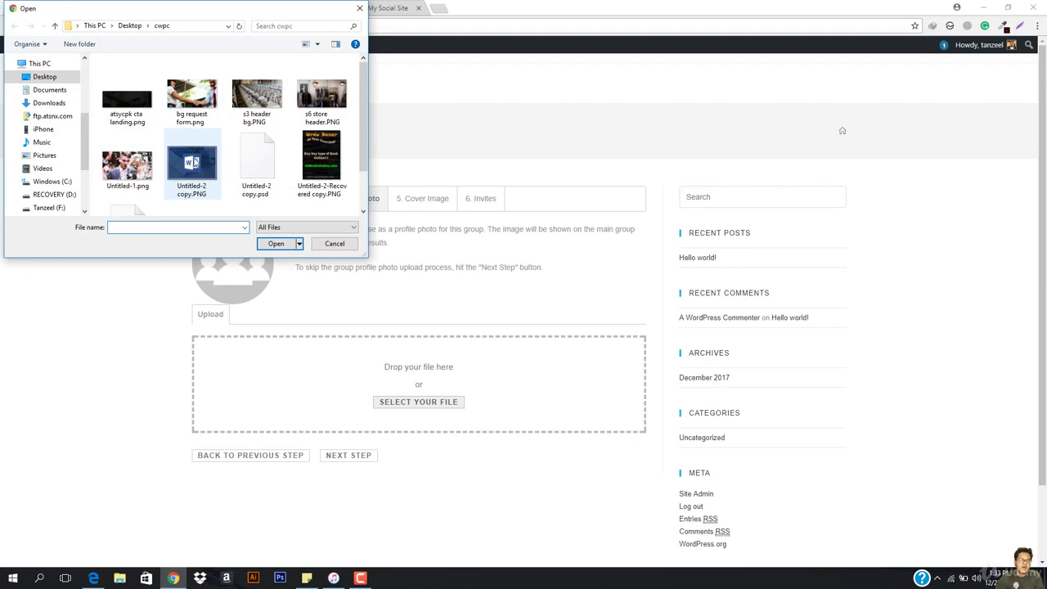
double_click(194, 163)
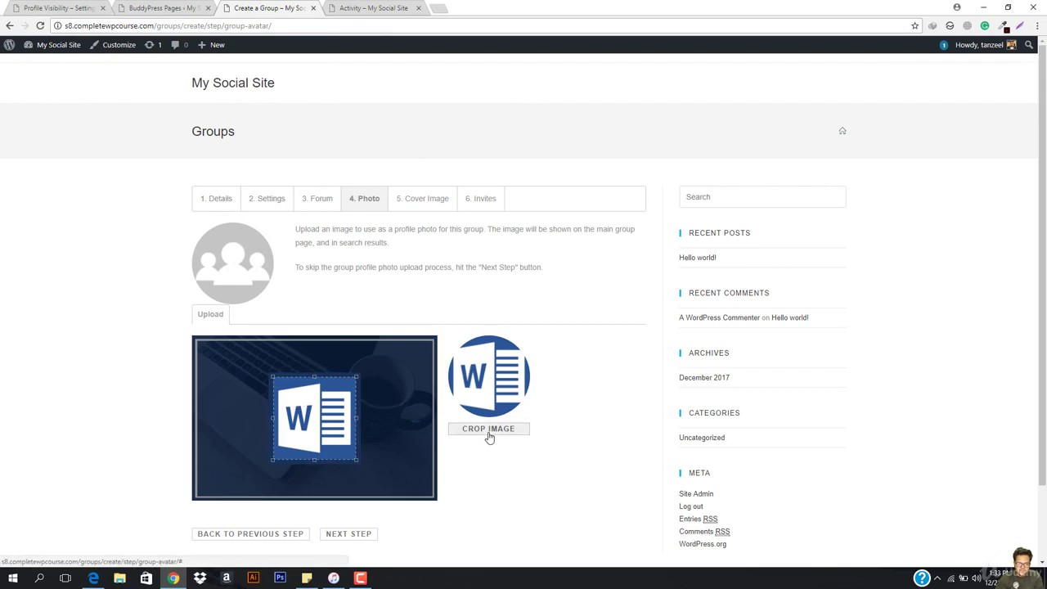
click(491, 436)
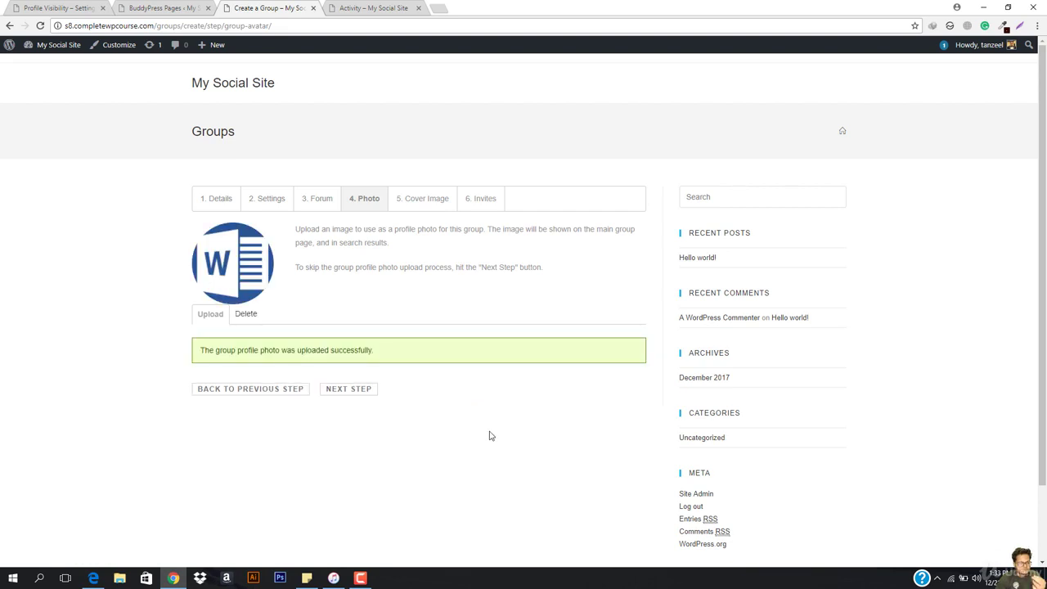
click(349, 389)
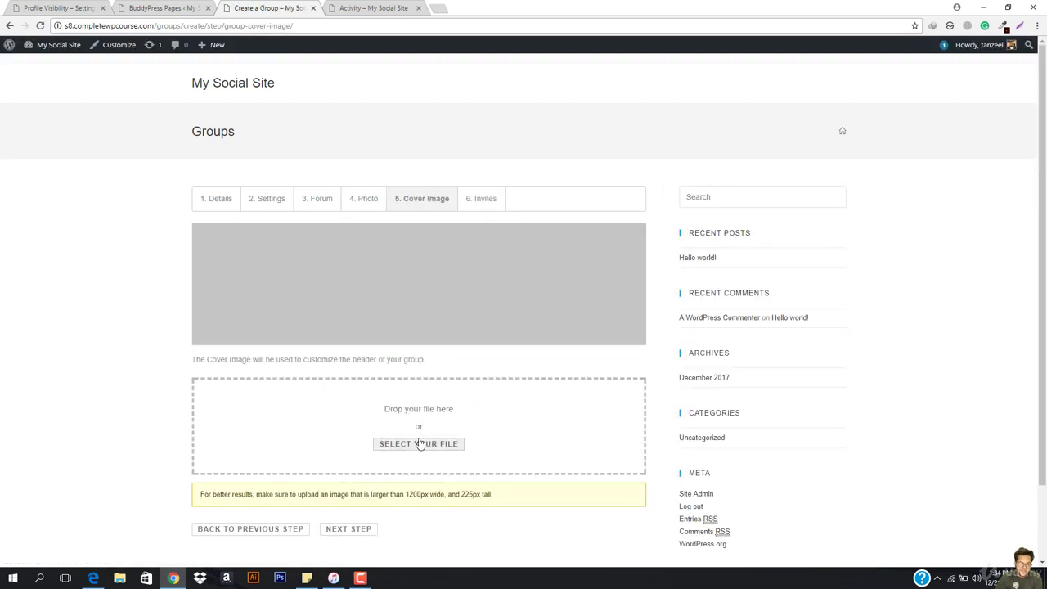
- Upload "s6 store header.PNG" as the group's cover image and continue to the invites step
click(419, 444)
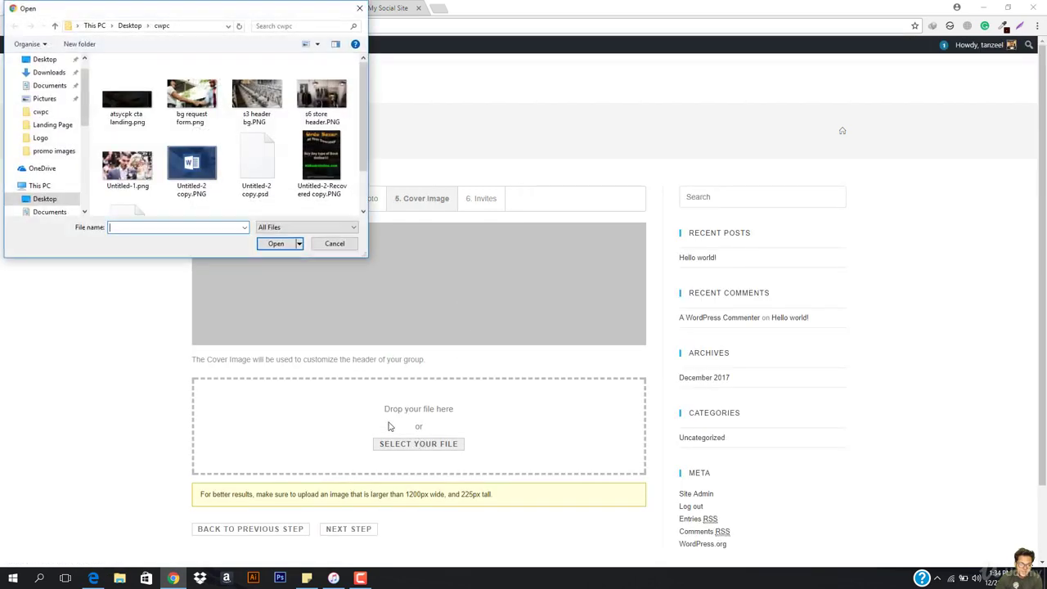
double_click(325, 97)
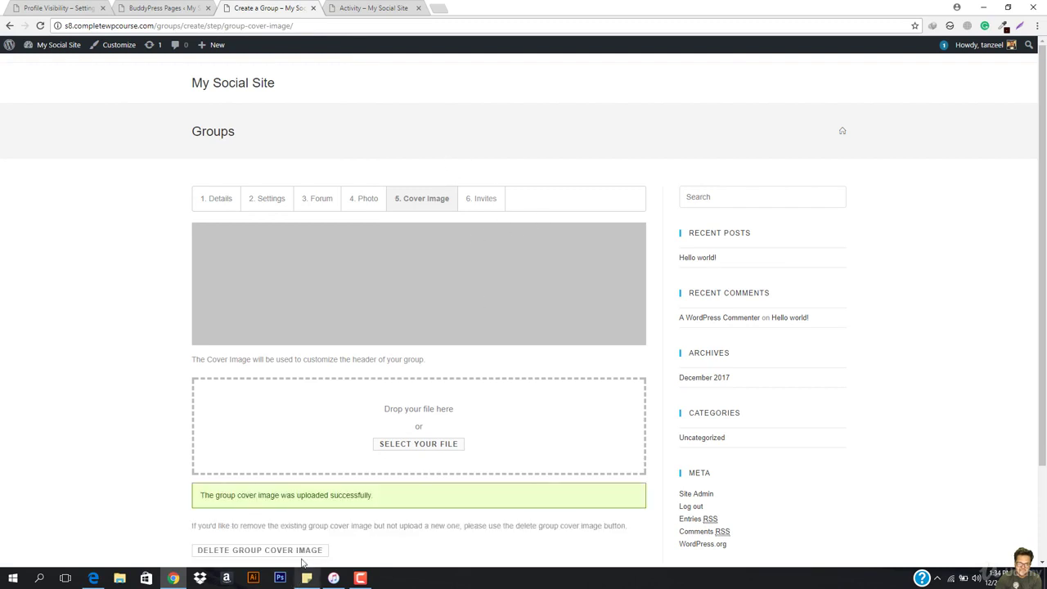
scroll(287, 502, down, 1)
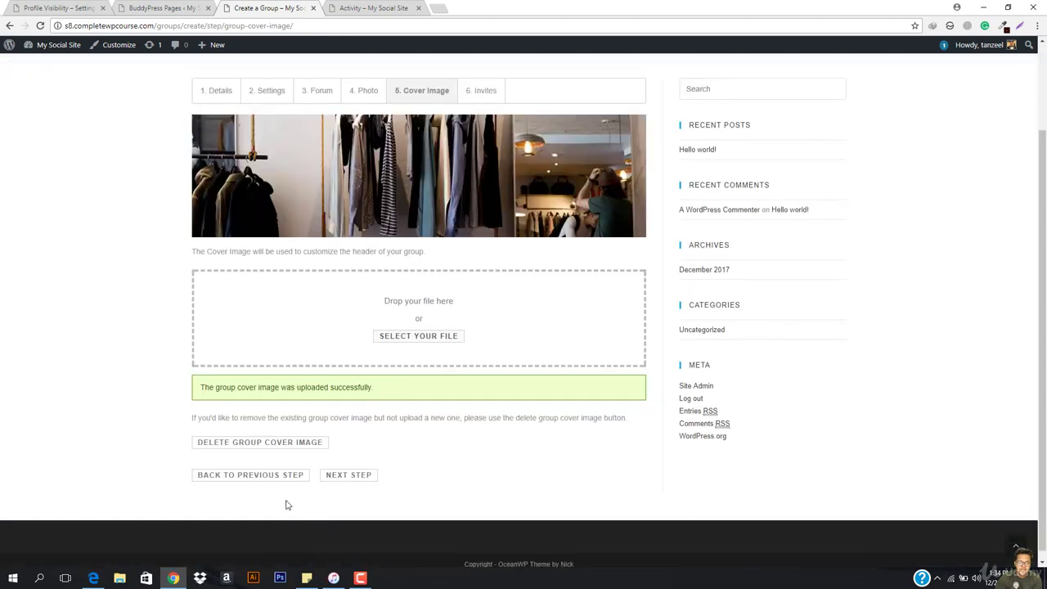
click(357, 481)
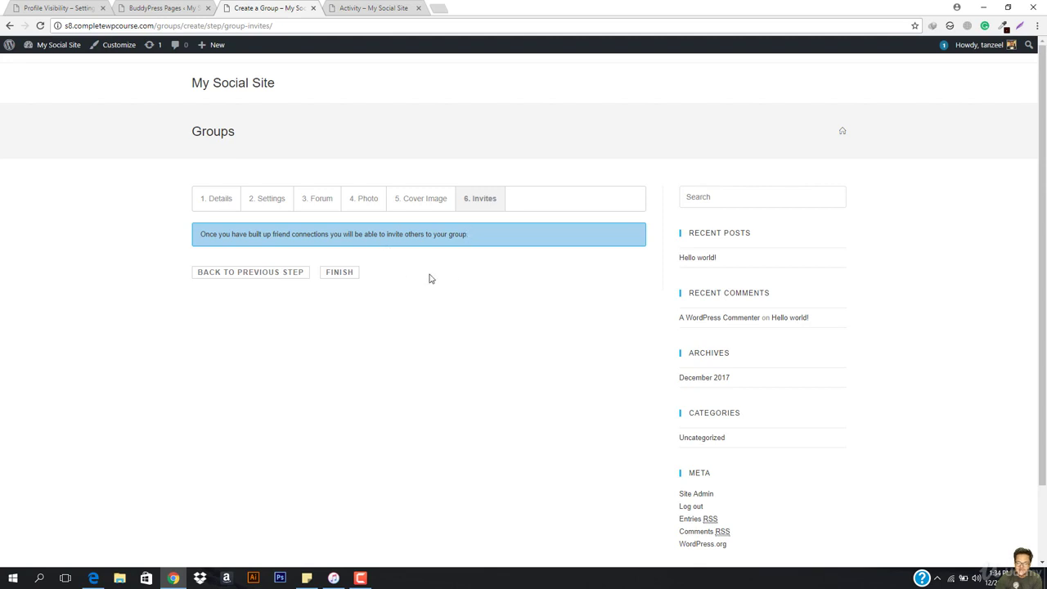
- Open the new private message in a separate browser tab and send its sender a friend request from their profile
mouse_move(944, 46)
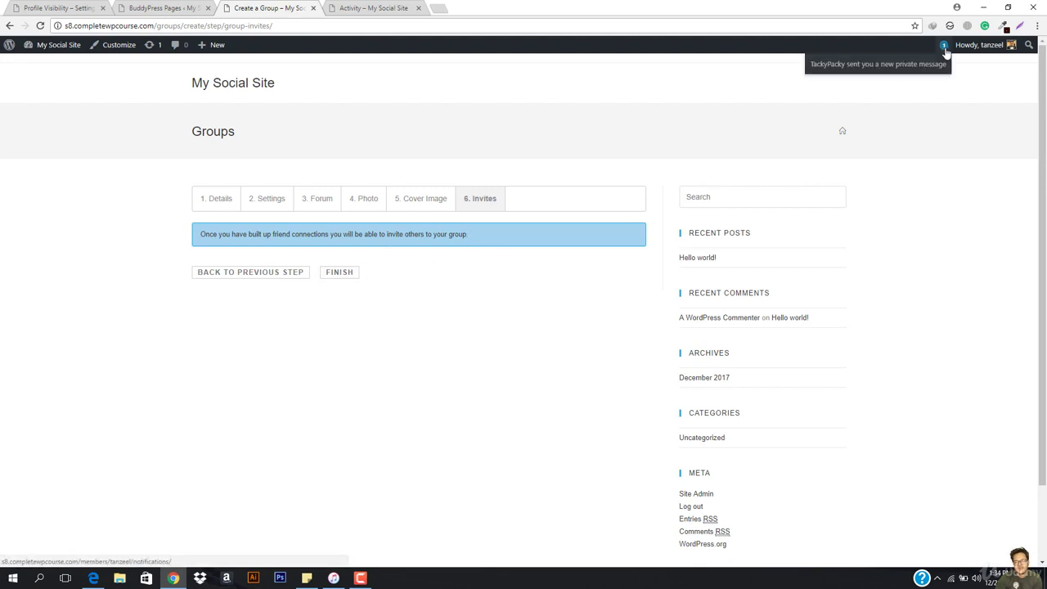
right_click(891, 69)
click(913, 76)
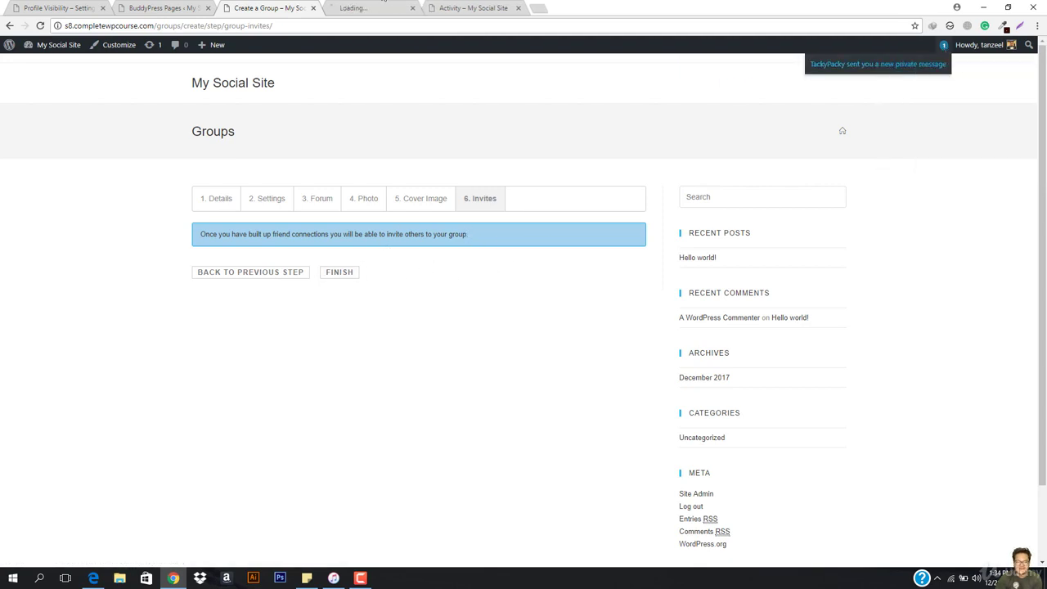
click(415, 6)
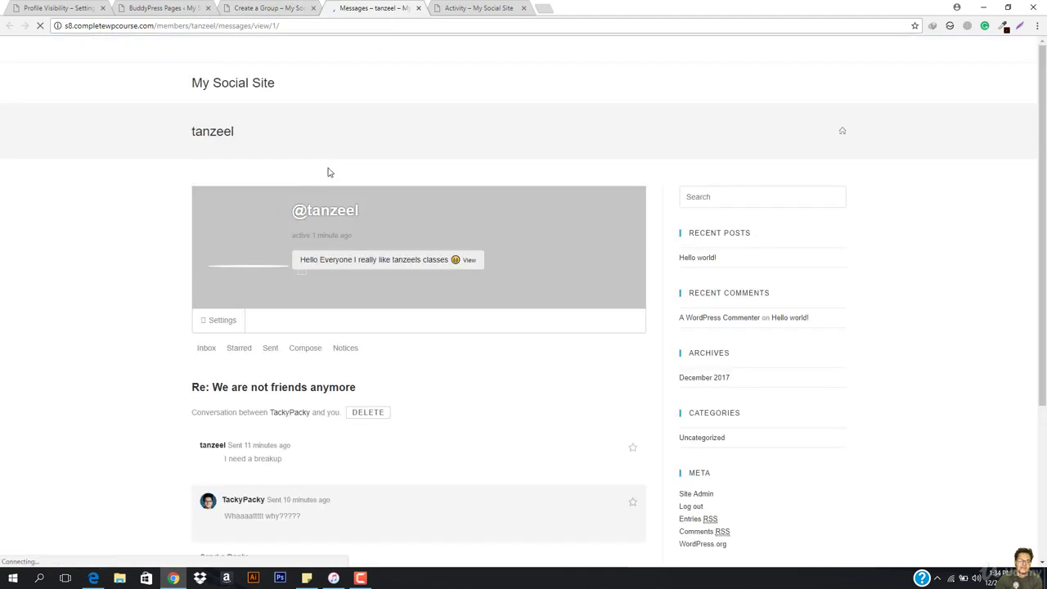
scroll(280, 407, down, 4)
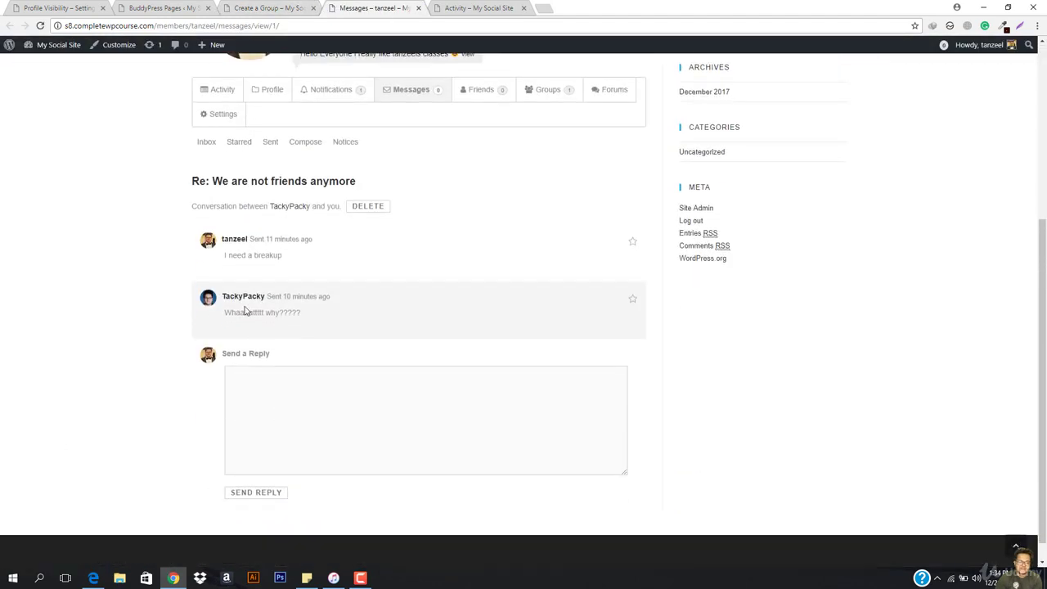
click(243, 298)
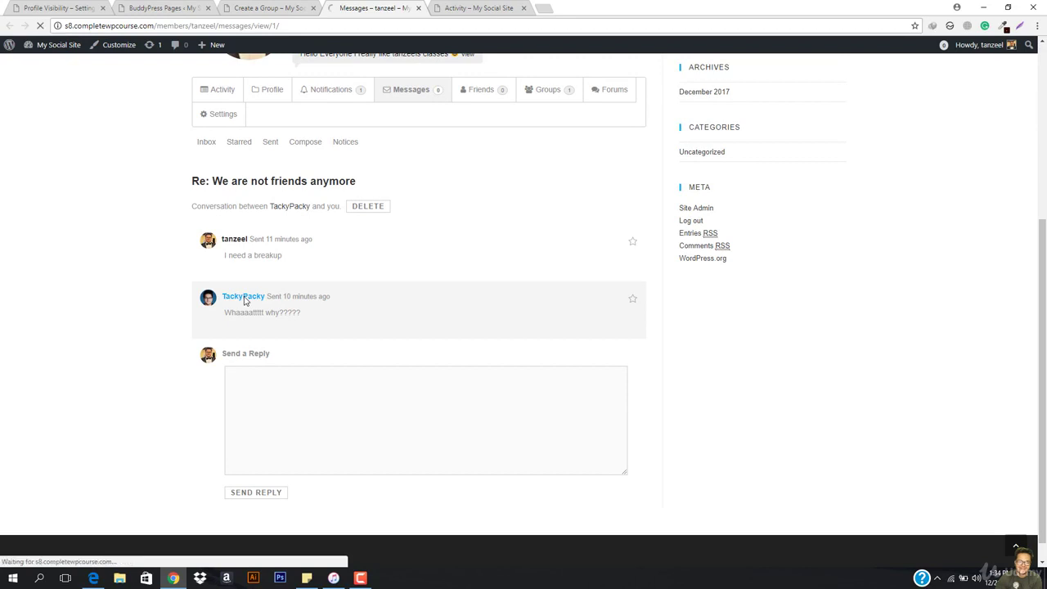
scroll(391, 423, down, 3)
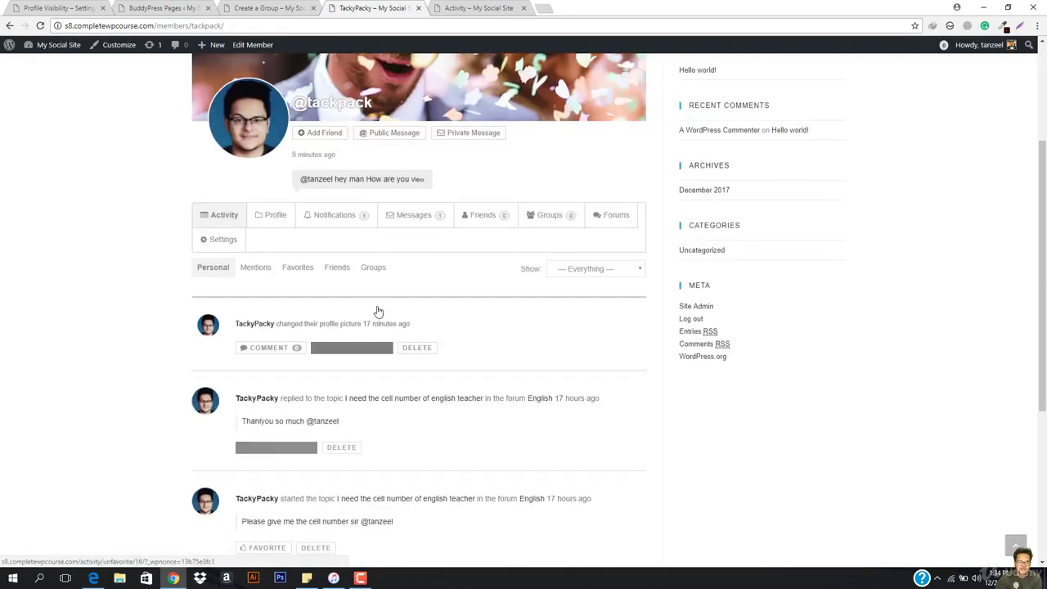
click(320, 95)
- Finish creating the group and review the title, admins and activity on its home page
click(232, 7)
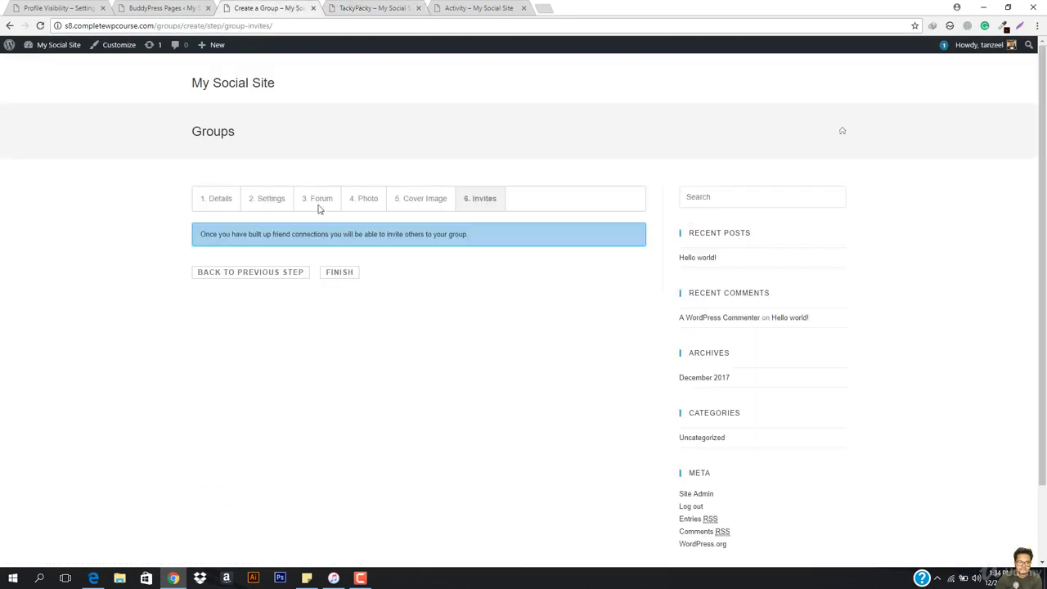
click(344, 273)
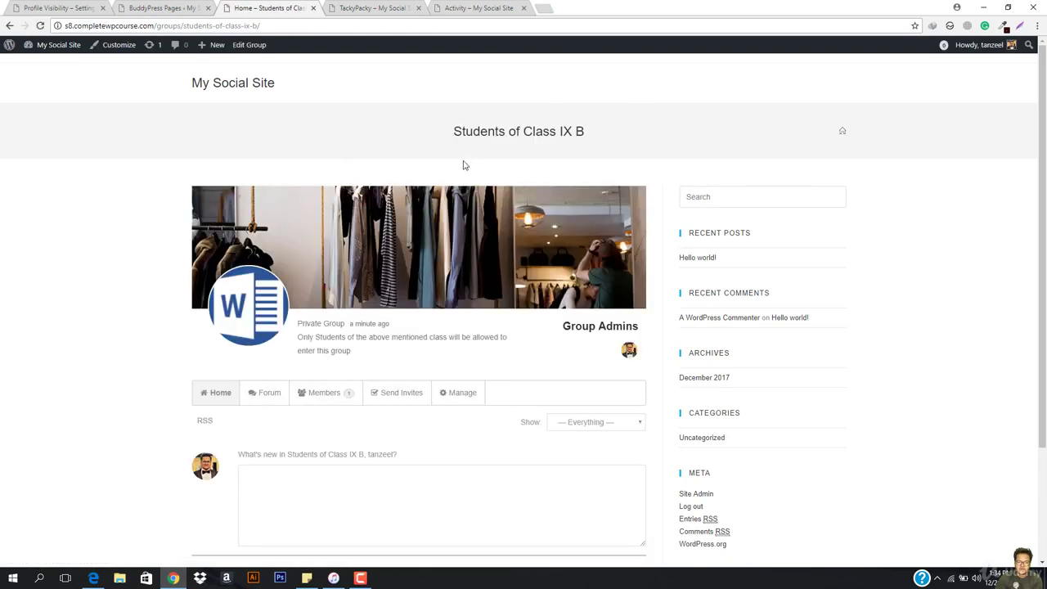
drag(447, 132, 662, 131)
click(563, 119)
scroll(294, 323, down, 2)
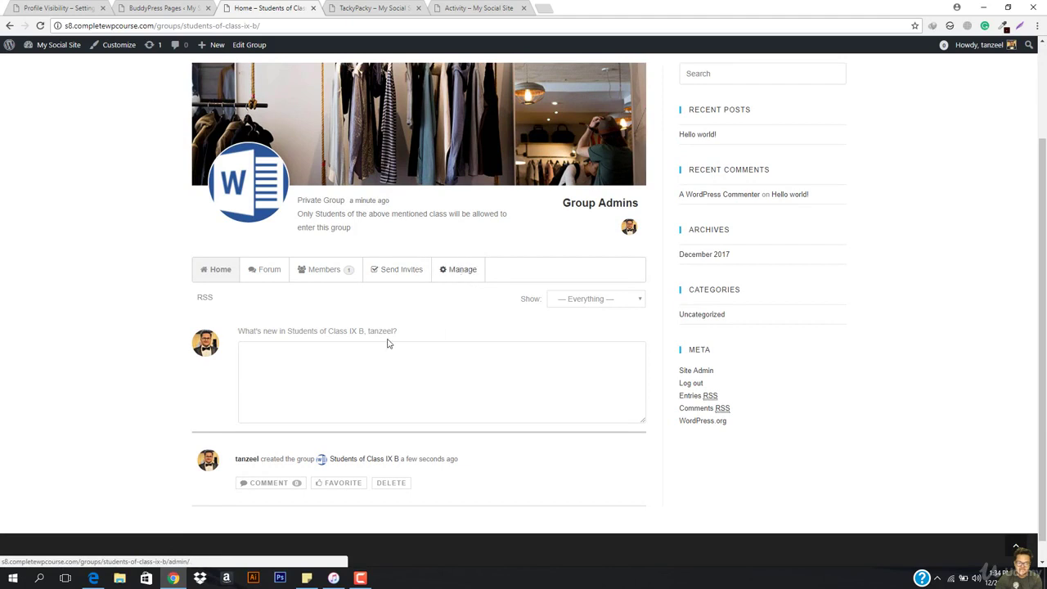
scroll(360, 372, down, 1)
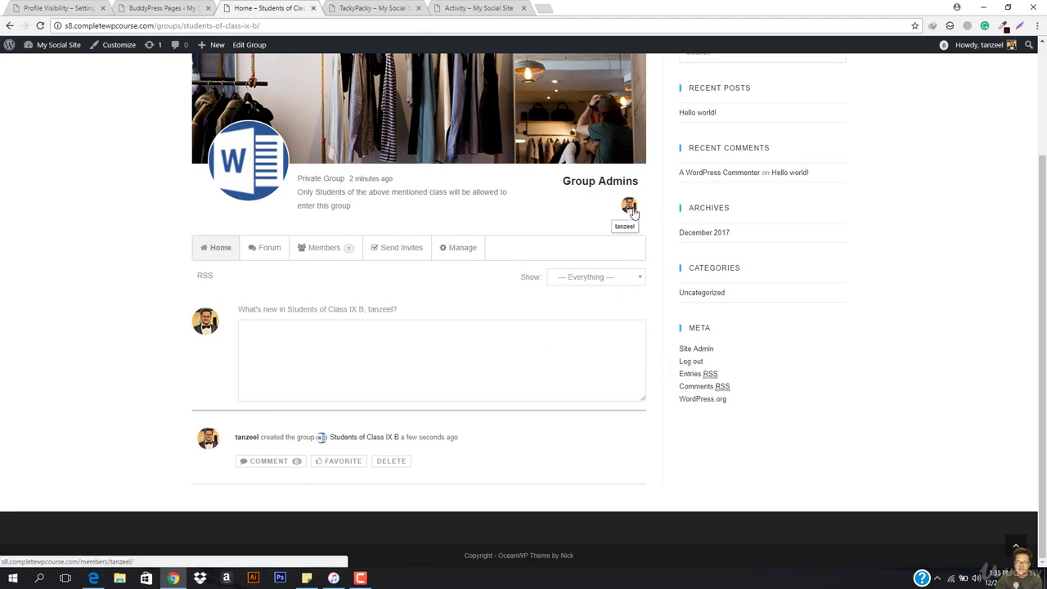
scroll(368, 220, up, 1)
scroll(368, 219, up, 2)
- Switch to the other member's session in Edge and accept the pending friendship request from its notification
click(376, 8)
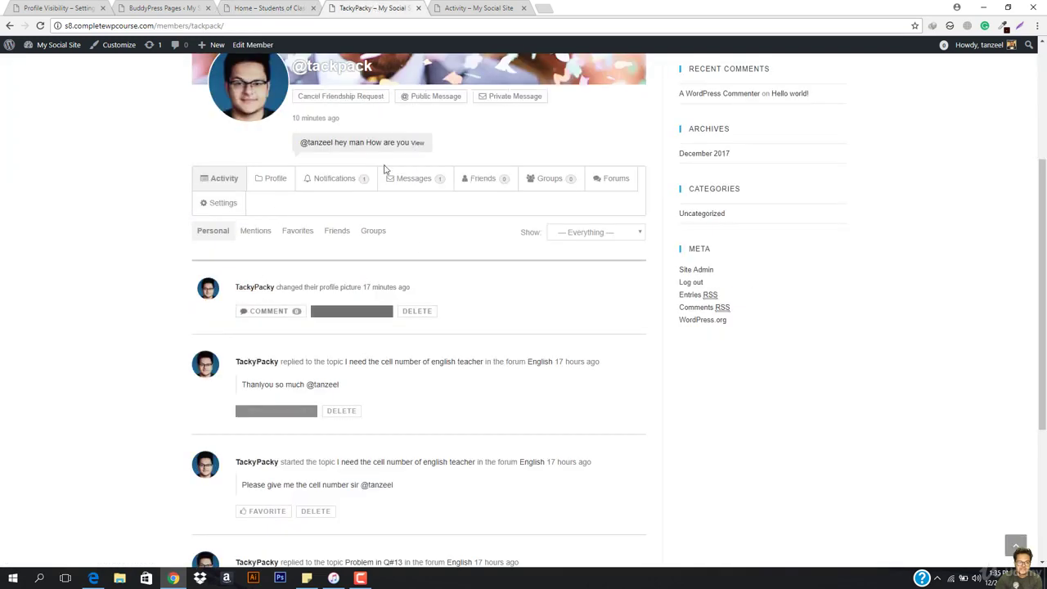
click(95, 577)
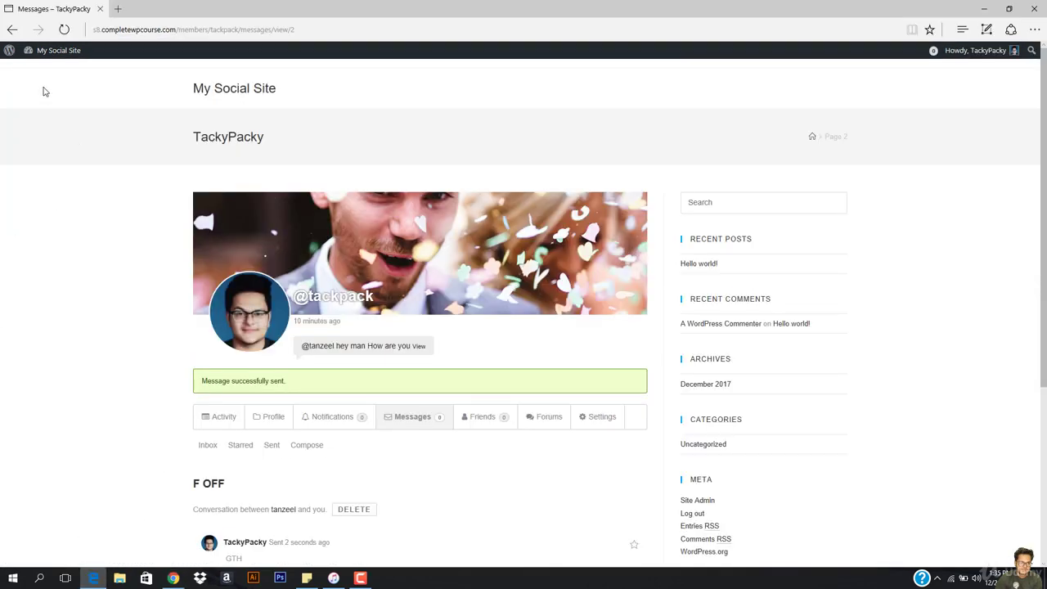
click(248, 94)
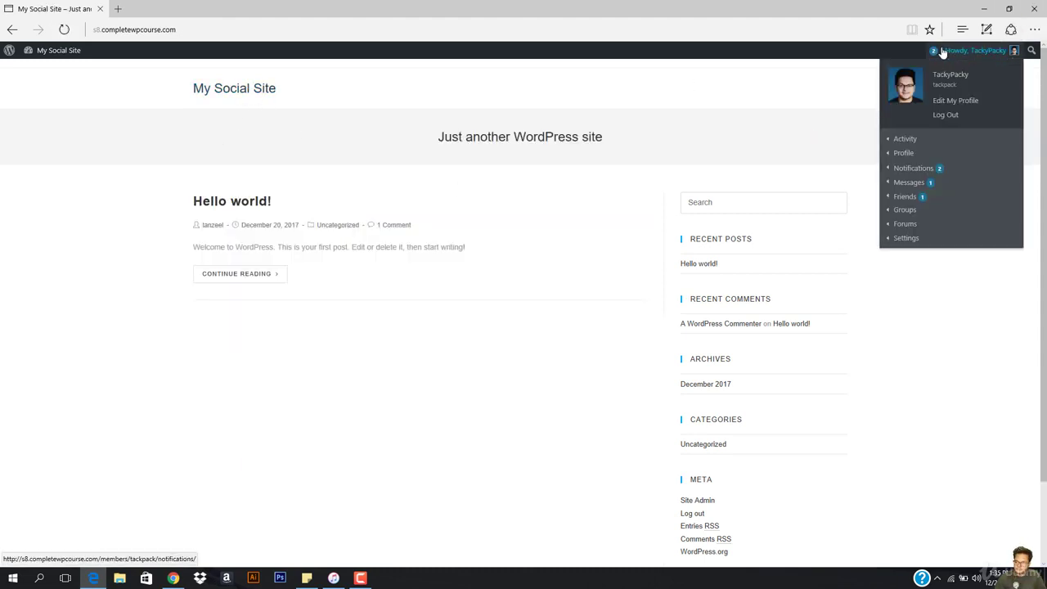
mouse_move(933, 50)
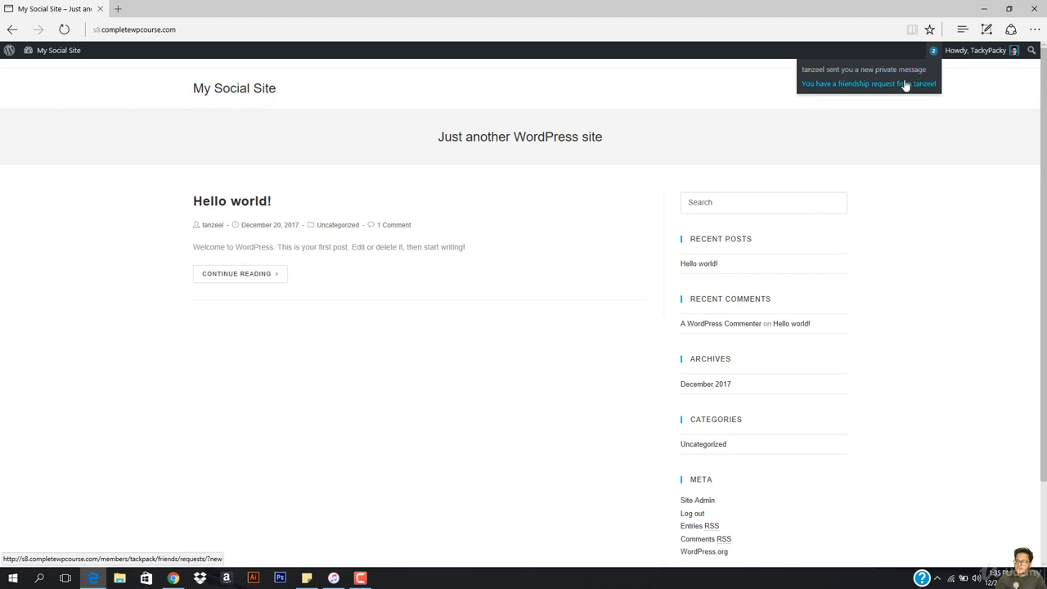
click(906, 85)
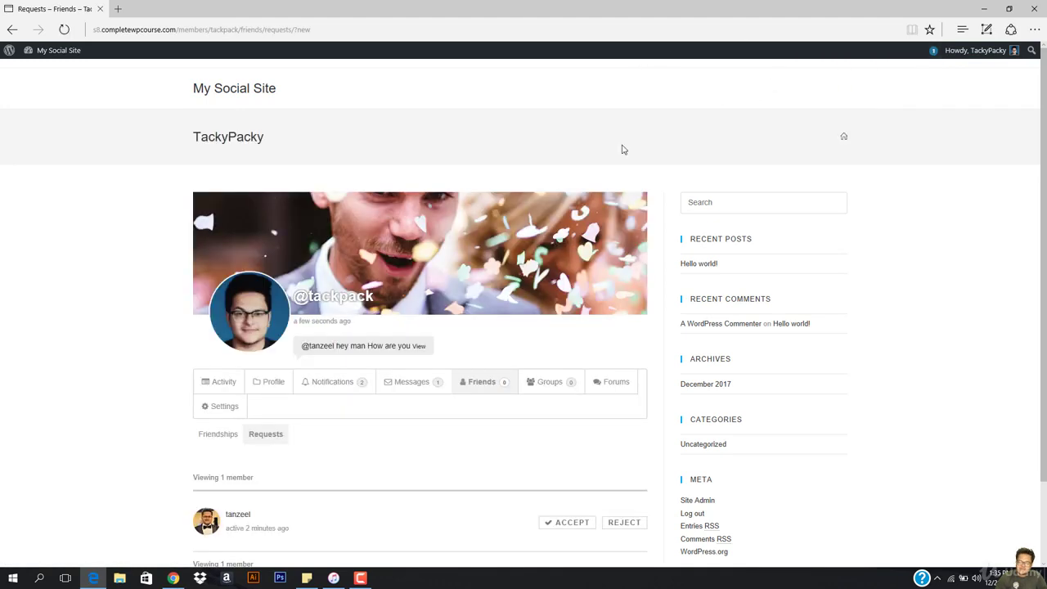
scroll(276, 346, down, 3)
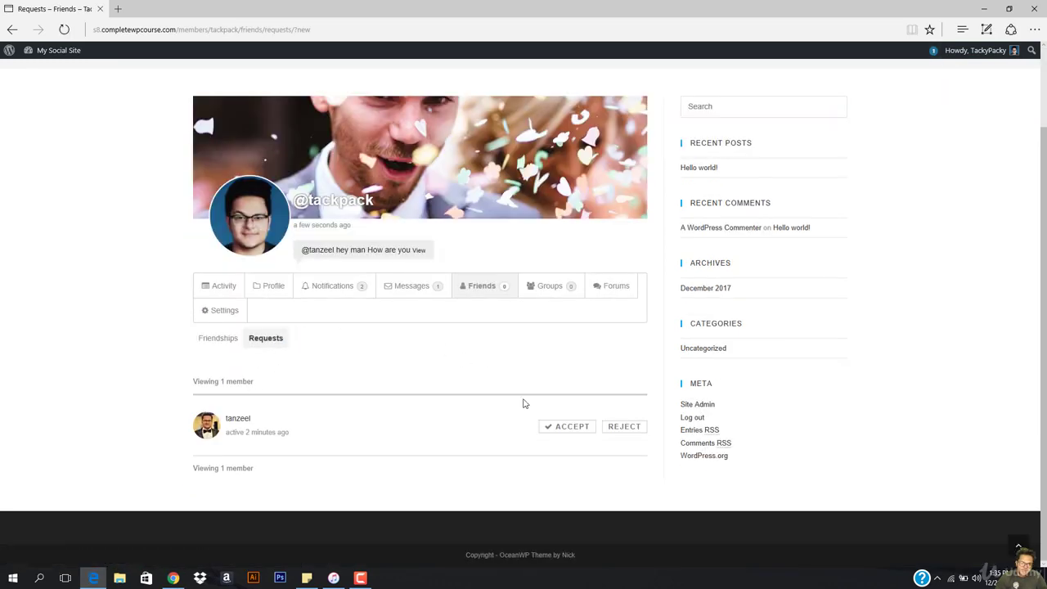
click(565, 429)
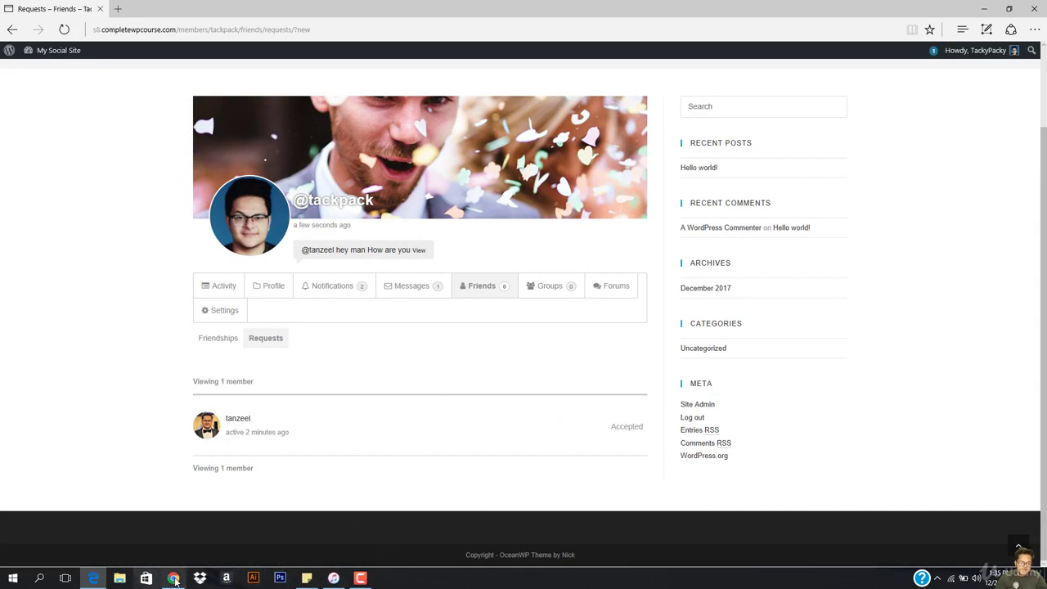
- Switch back to Chrome and reload the "Students of Class IX B" group page
mouse_move(173, 576)
click(207, 541)
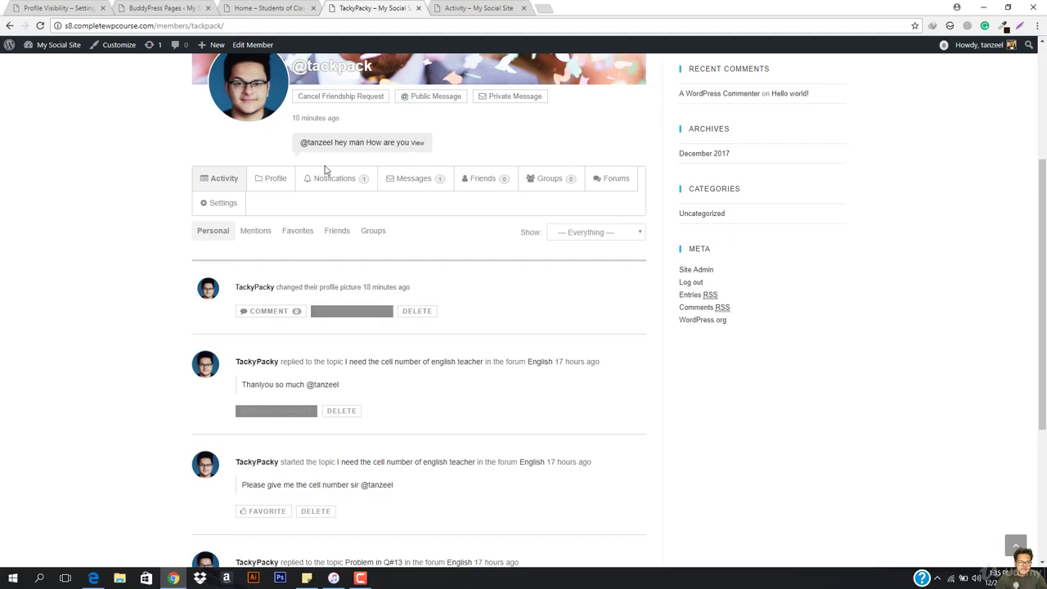
scroll(328, 173, up, 3)
click(466, 7)
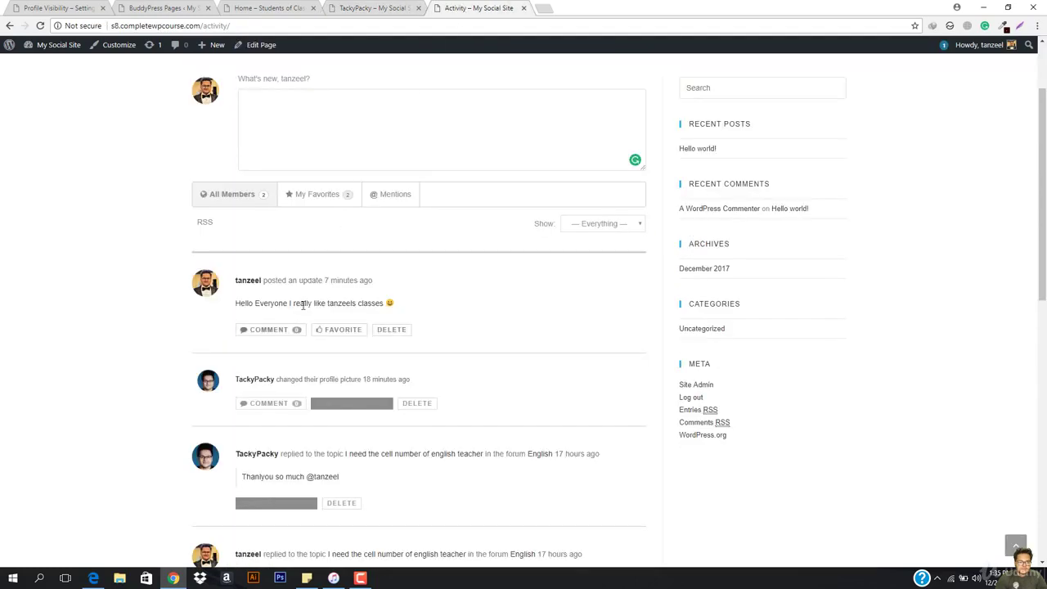
scroll(302, 302, up, 5)
click(368, 7)
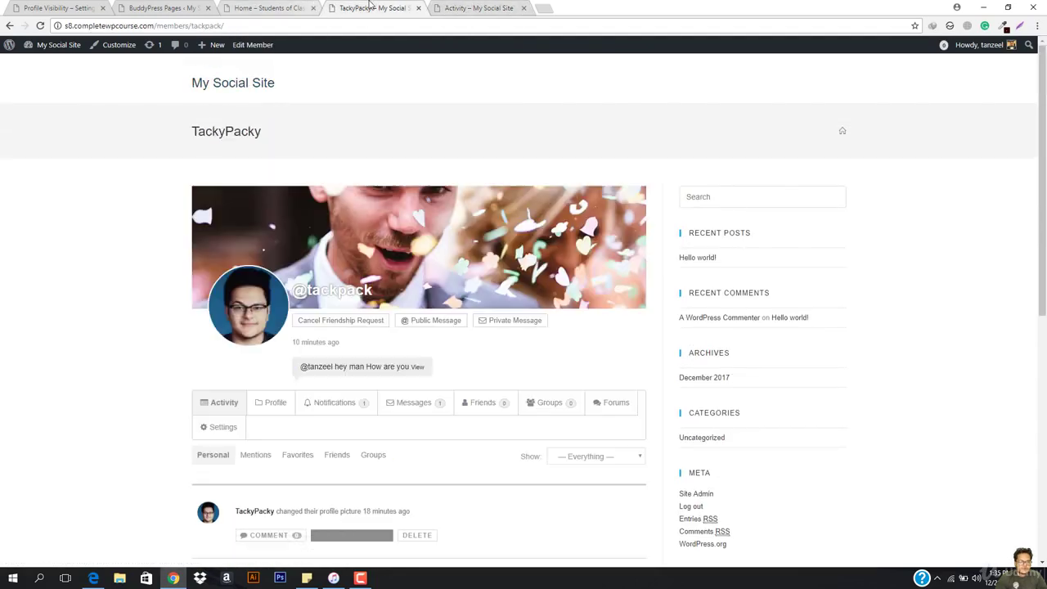
click(255, 6)
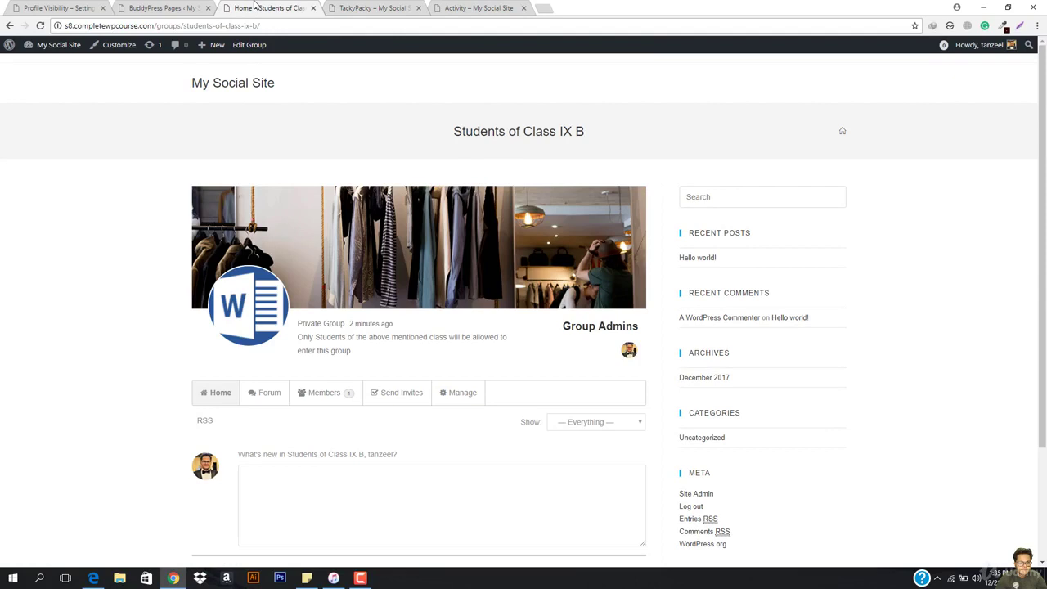
click(346, 24)
key(Return)
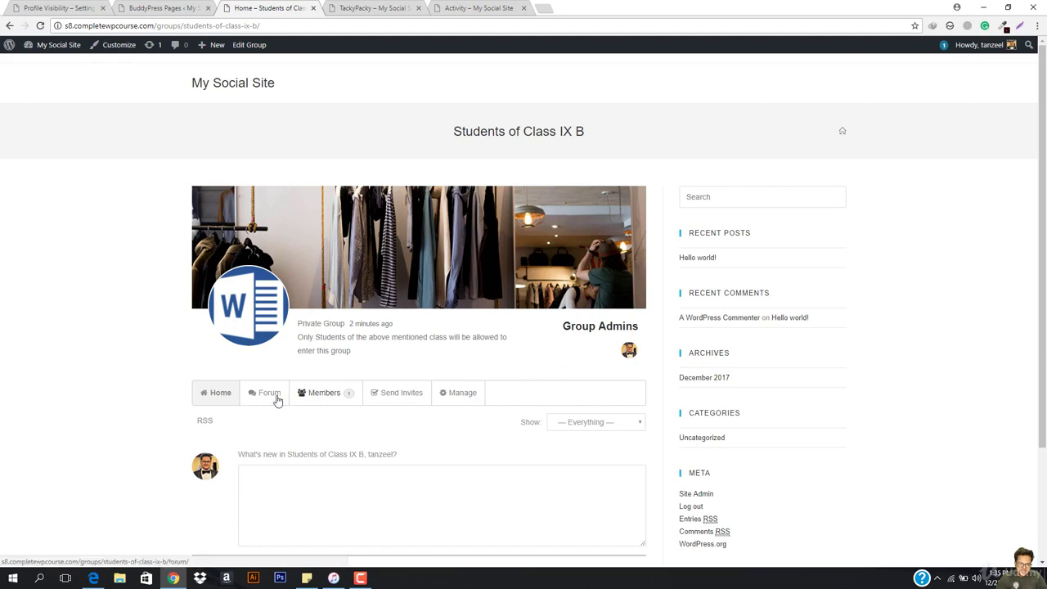
- Send the newly added friend an invitation to the group and open the group's member list
scroll(275, 400, down, 2)
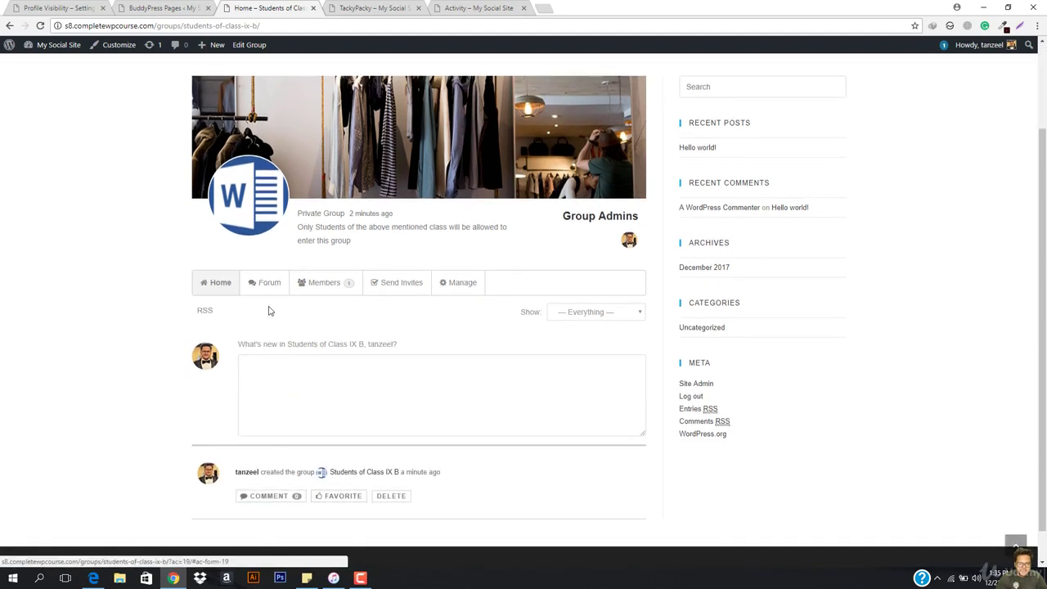
click(405, 282)
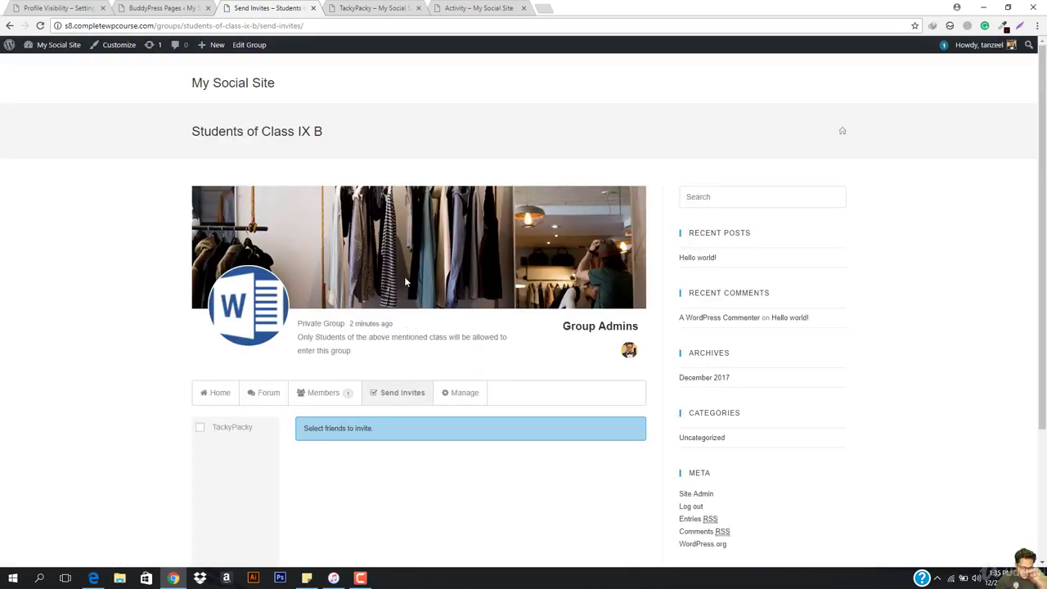
scroll(240, 381, down, 3)
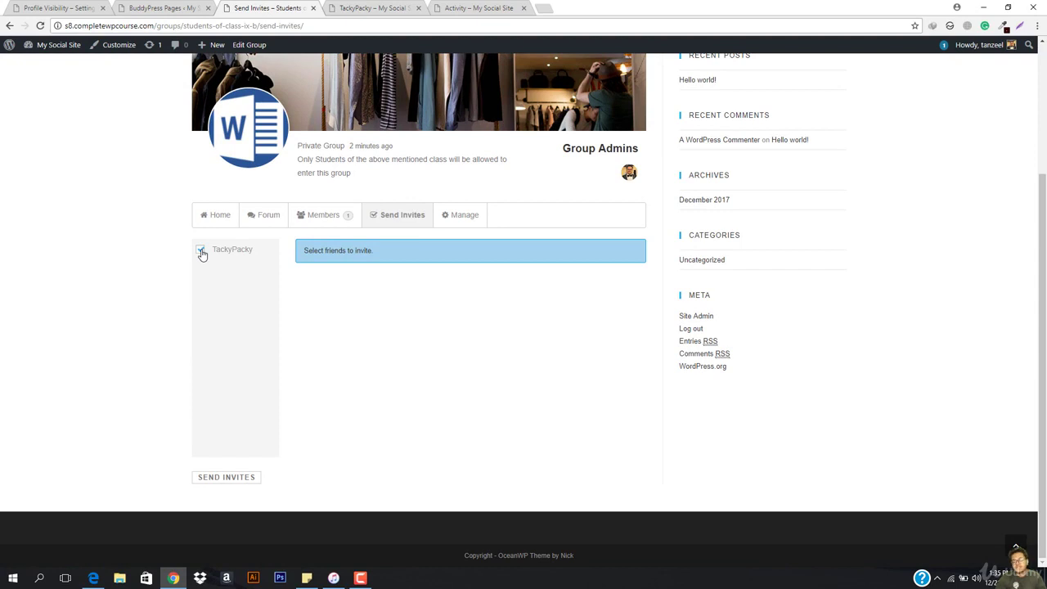
click(201, 251)
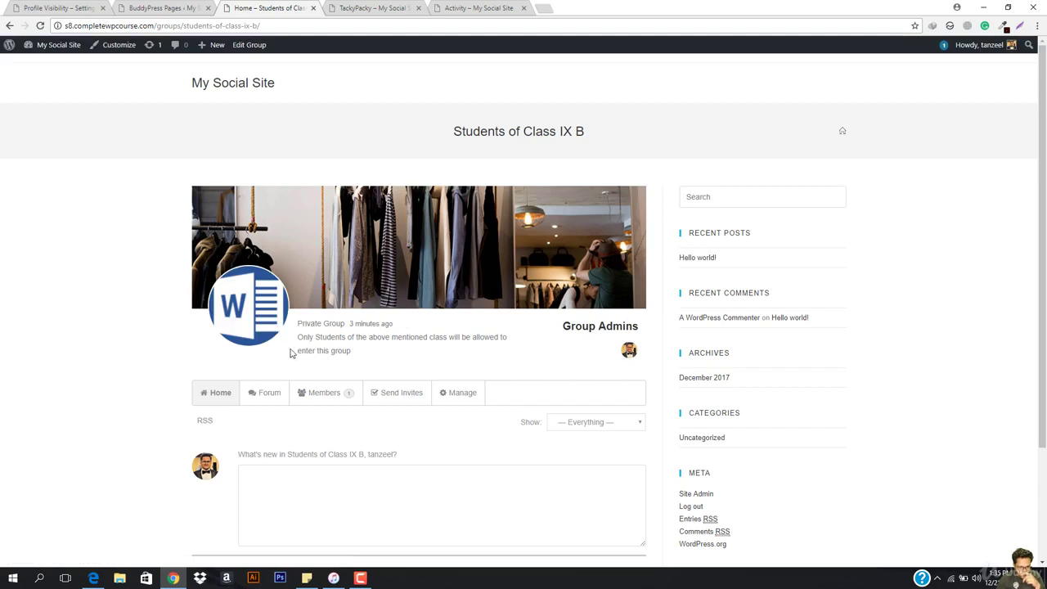
click(319, 399)
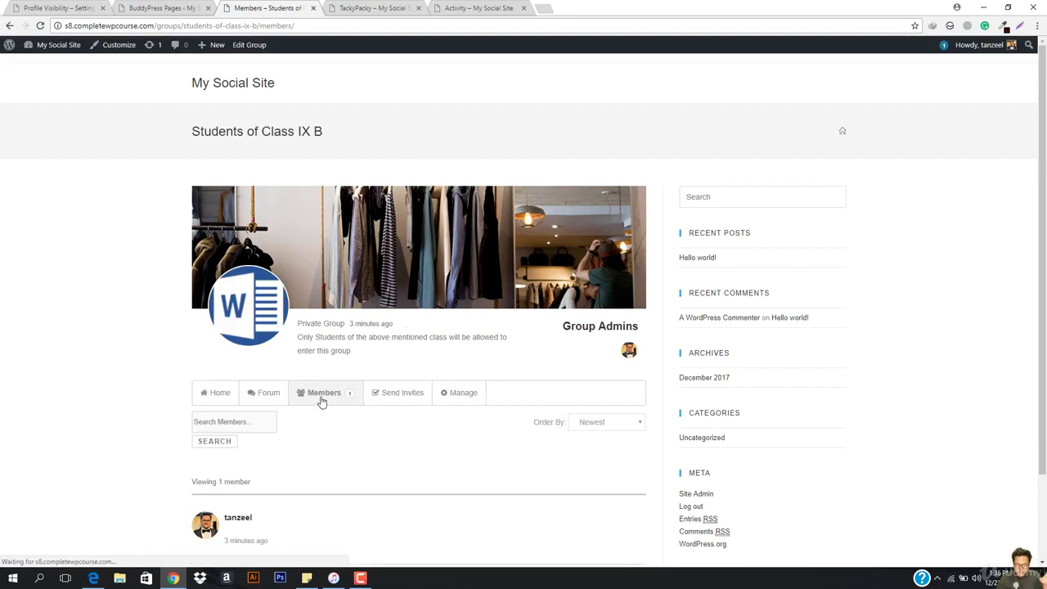
- Switch to the other member's session in Edge, return to the site's home page and check the notifications for a group invitation
scroll(327, 397, down, 2)
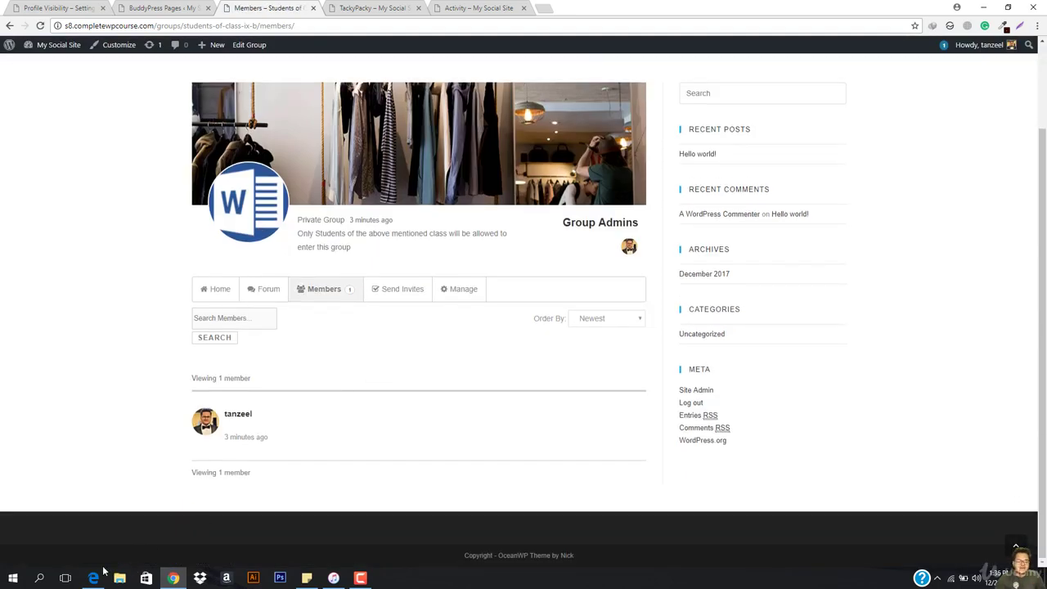
click(97, 576)
click(281, 29)
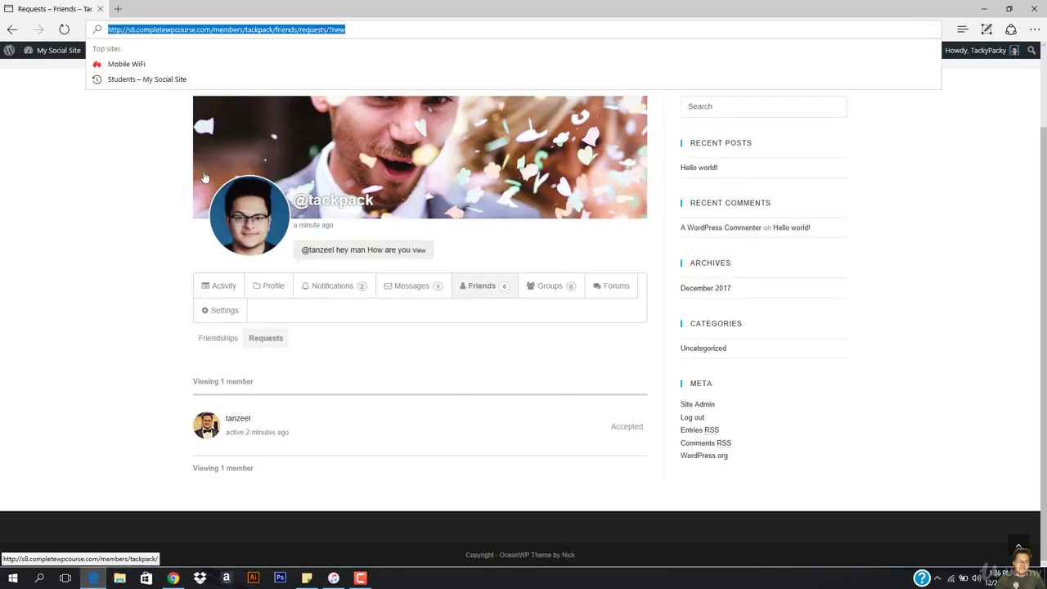
scroll(205, 176, up, 2)
click(227, 136)
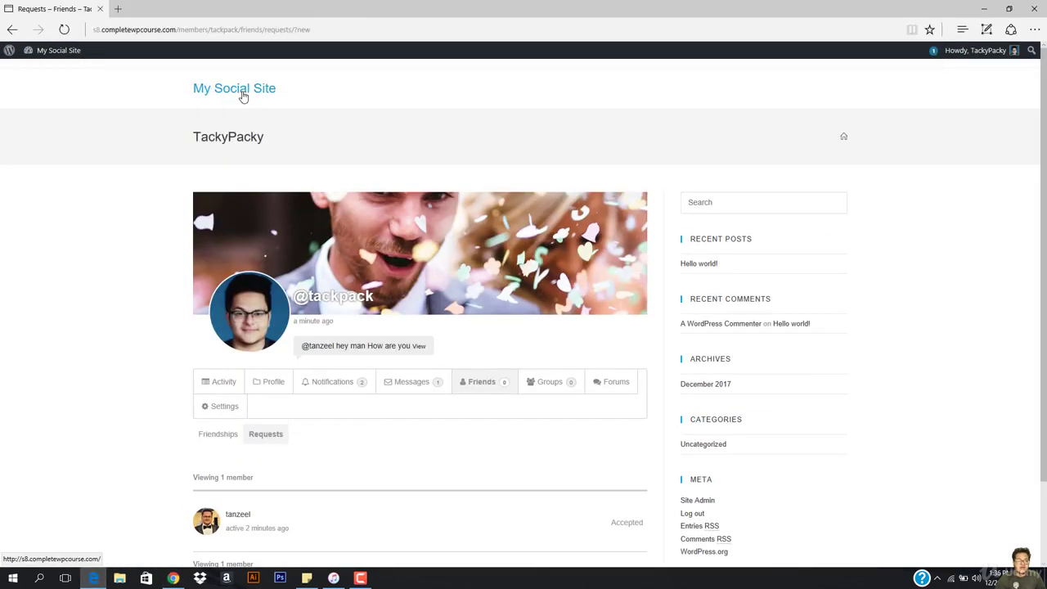
click(242, 97)
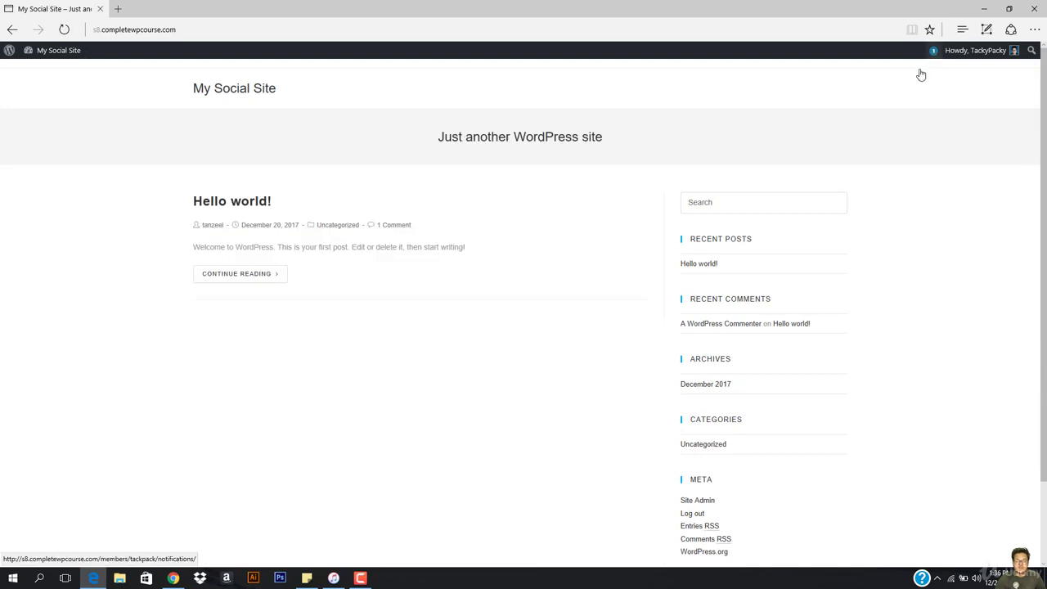
mouse_move(926, 62)
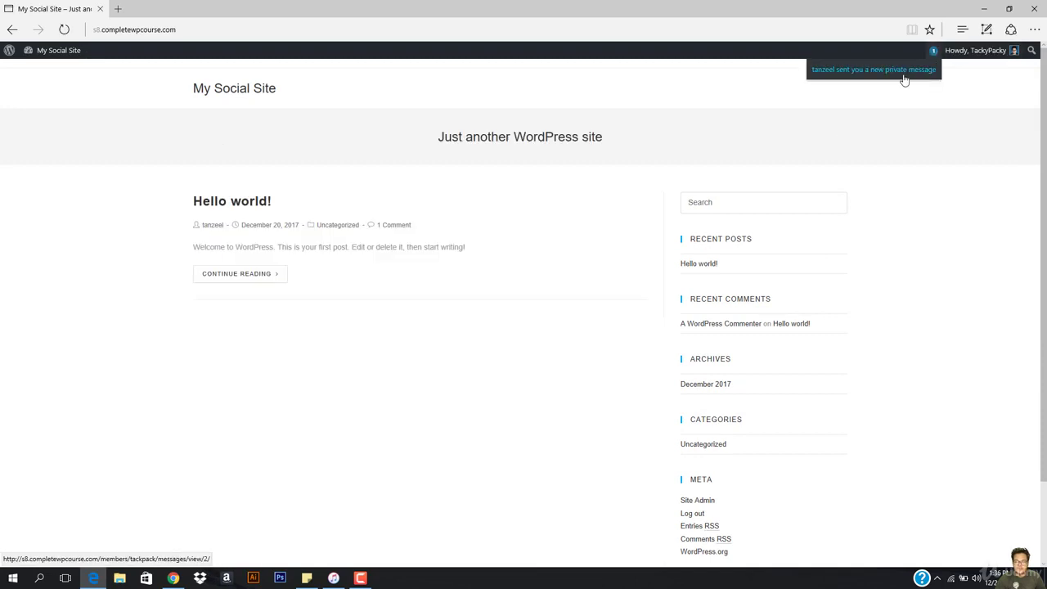
click(222, 96)
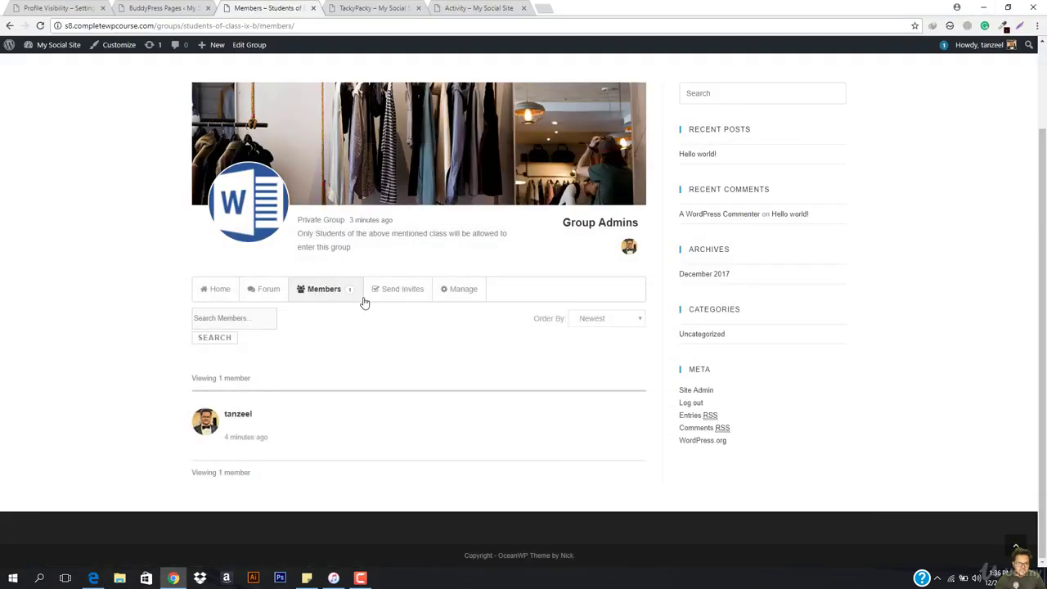
- Switch back to Chrome, send the selected friend's group invitation and reopen the group's member list
click(390, 303)
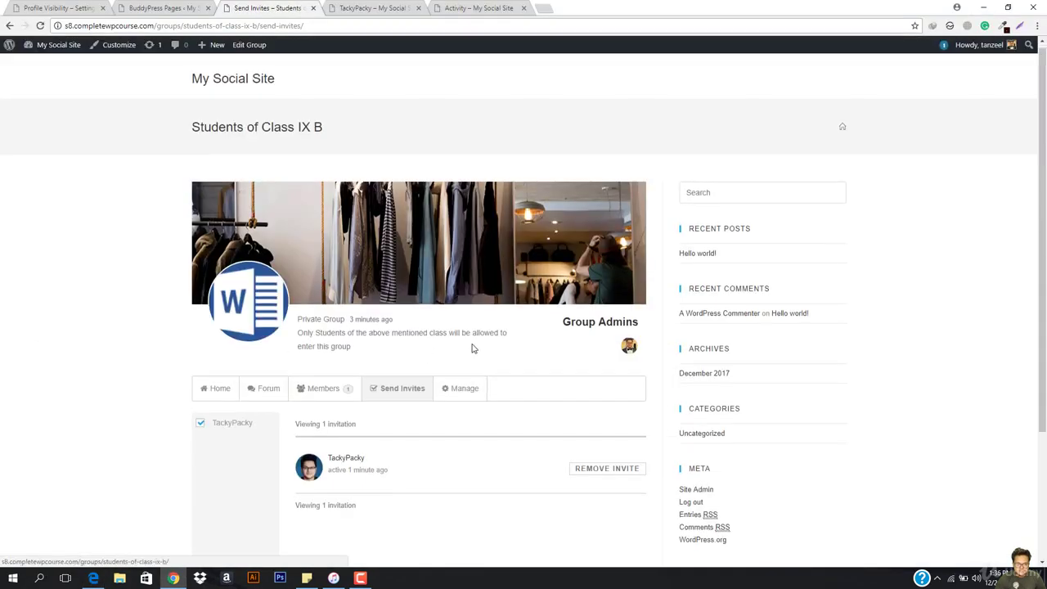
scroll(415, 355, down, 2)
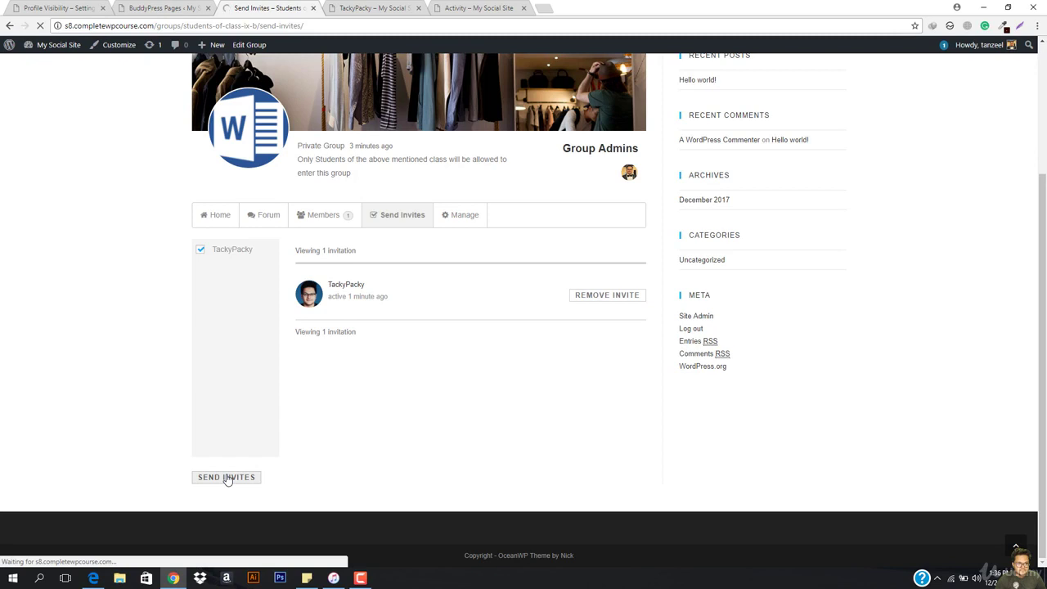
scroll(384, 368, down, 2)
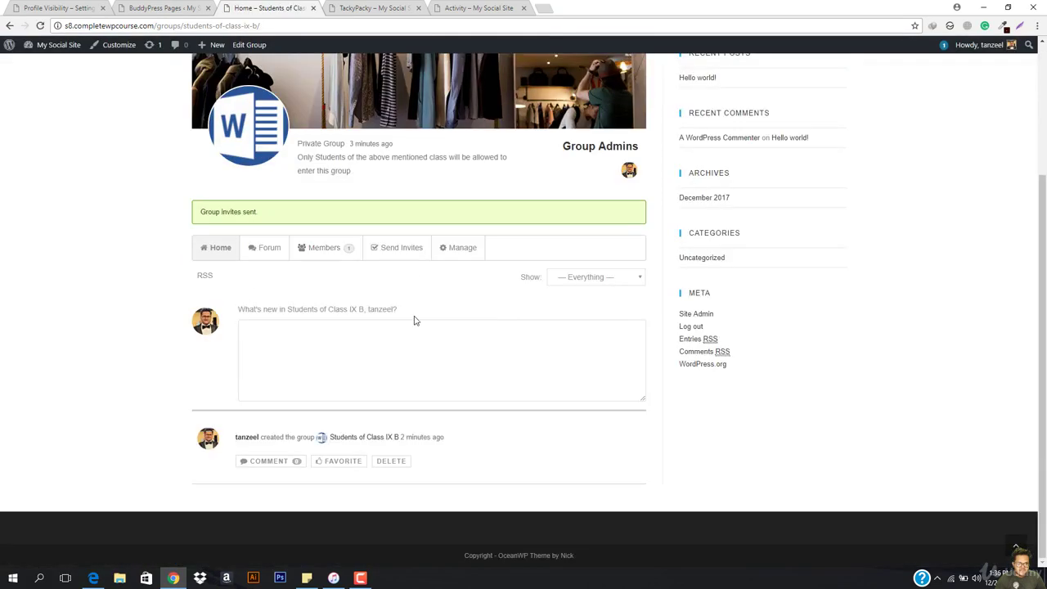
click(334, 249)
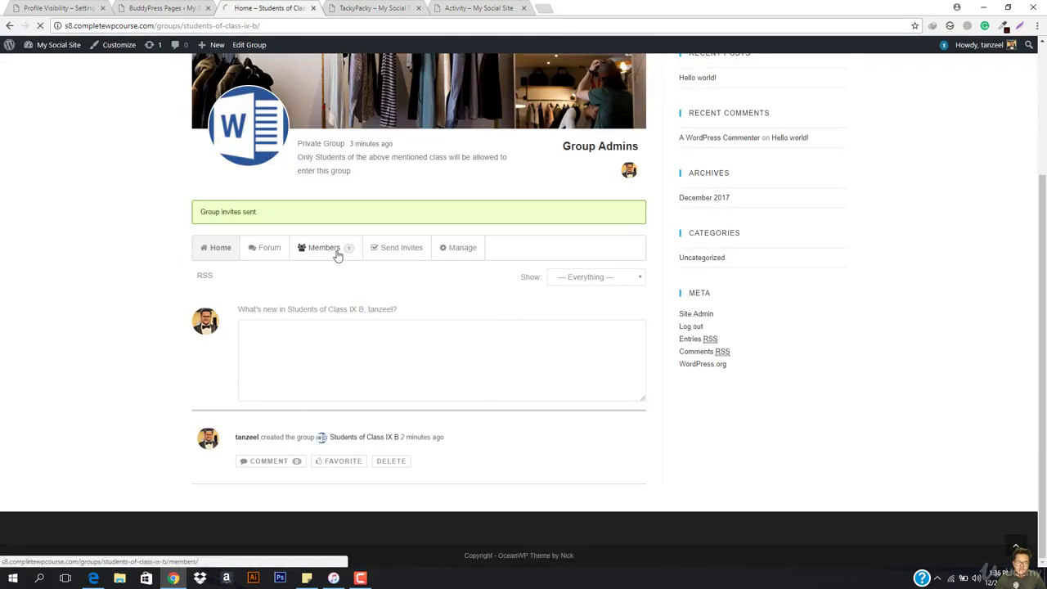
scroll(304, 463, down, 2)
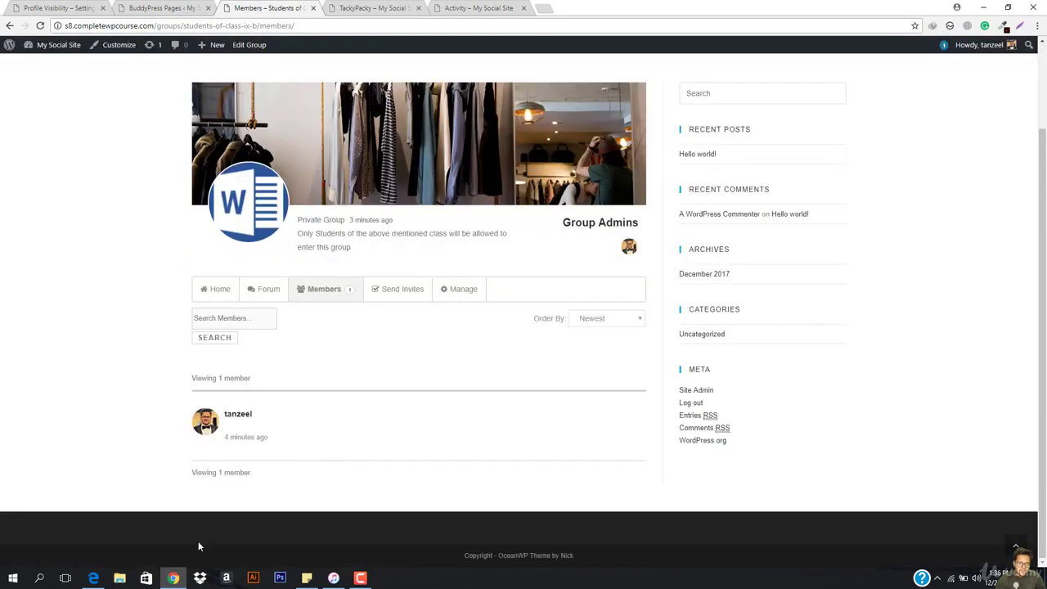
- Switch to Edge, reload the home page and accept the "Students of Class IX B" invitation from its notification
click(94, 578)
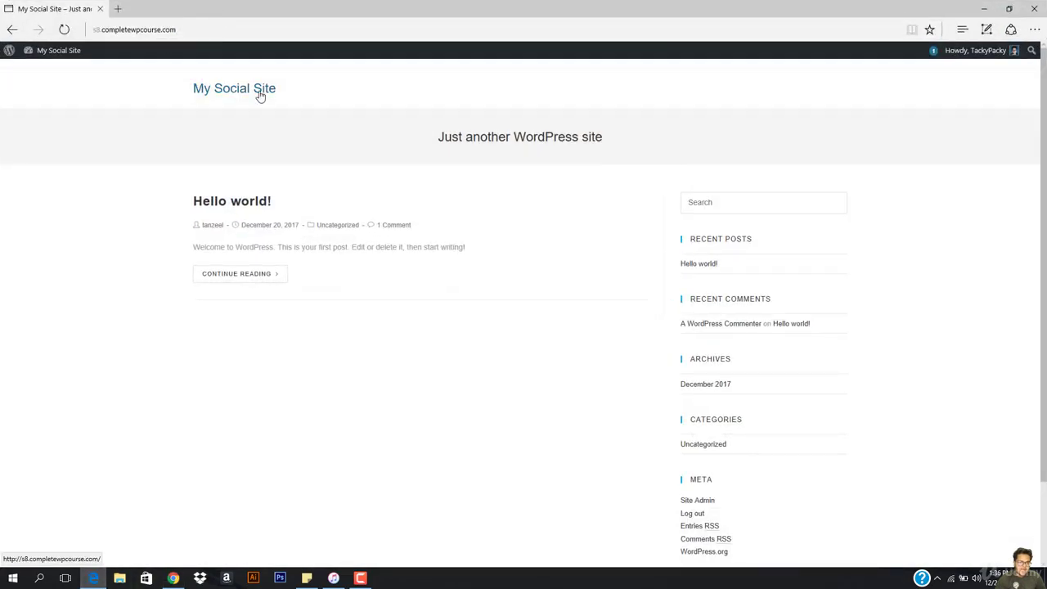
click(245, 88)
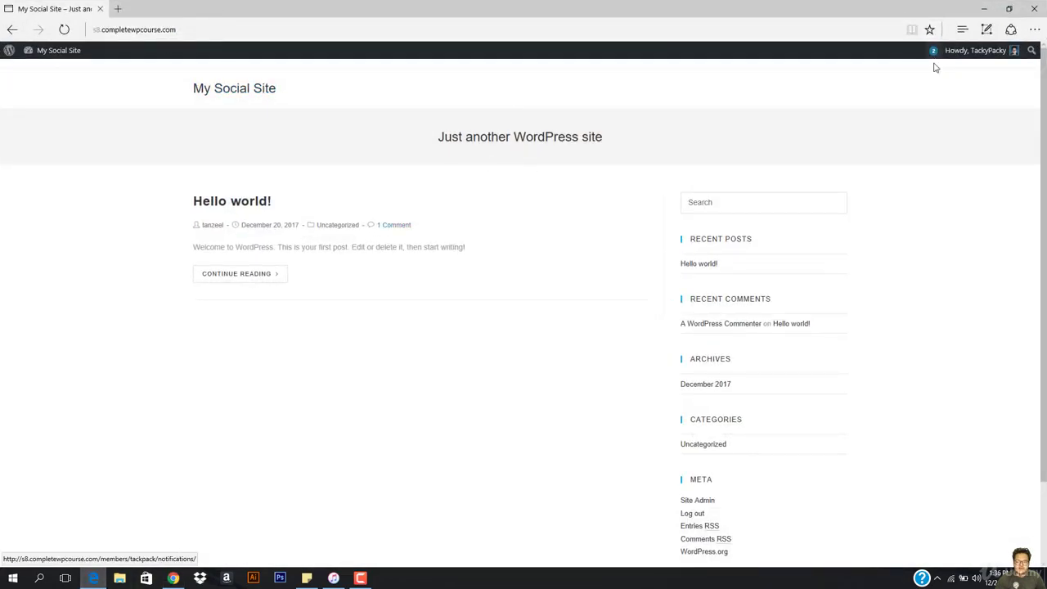
mouse_move(932, 56)
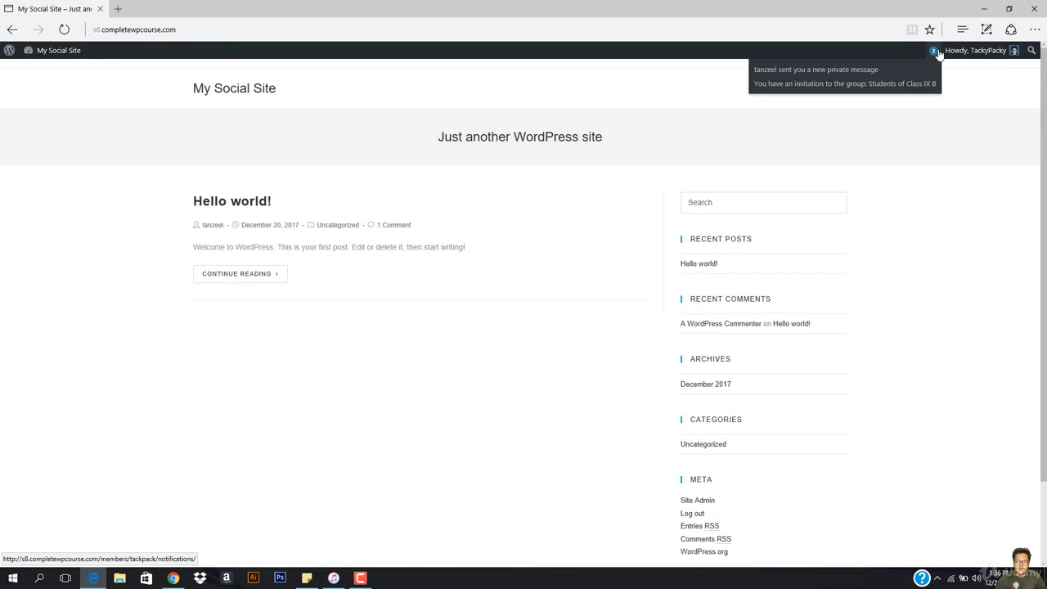
click(845, 86)
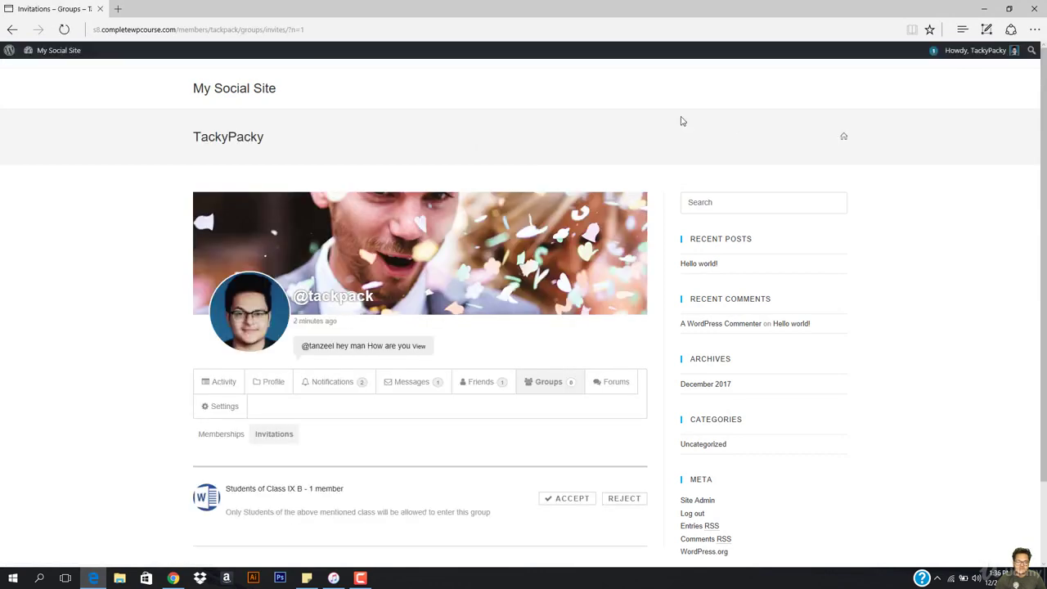
scroll(414, 241, down, 1)
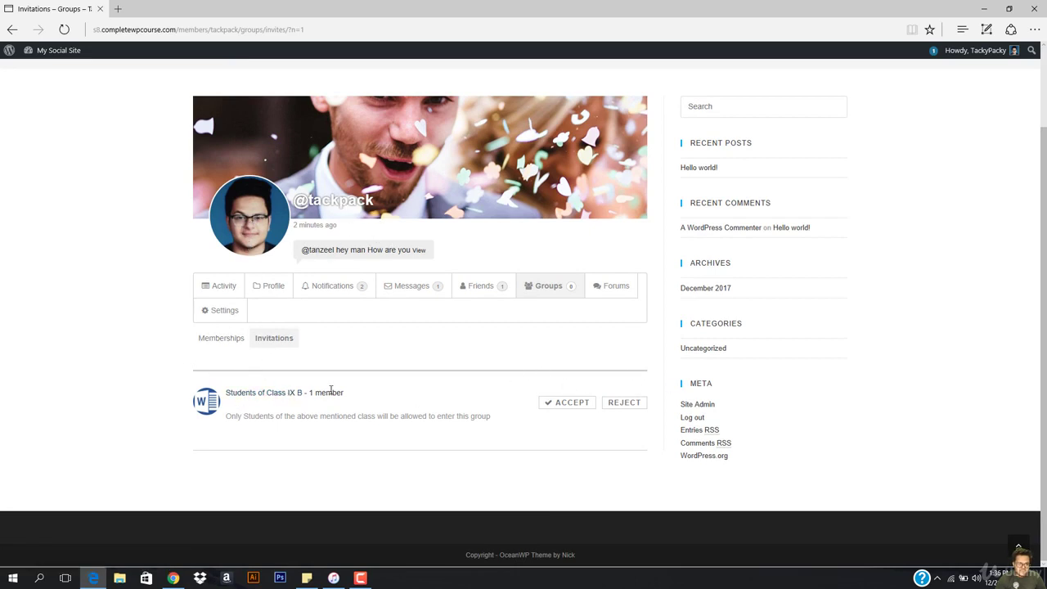
click(570, 412)
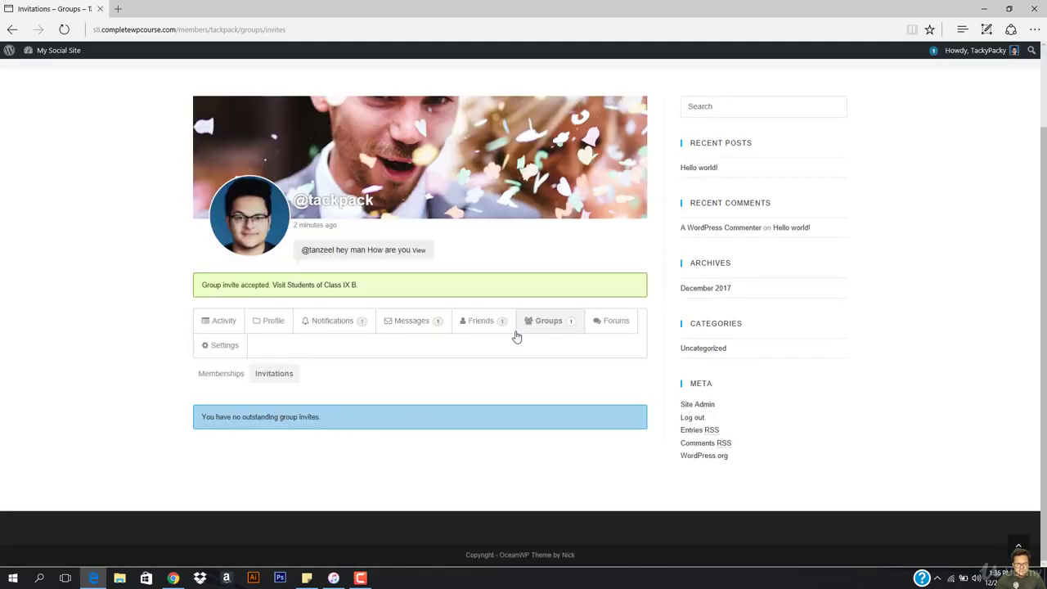
- Show the member's group memberships and open the "Students of Class IX B" group
click(228, 381)
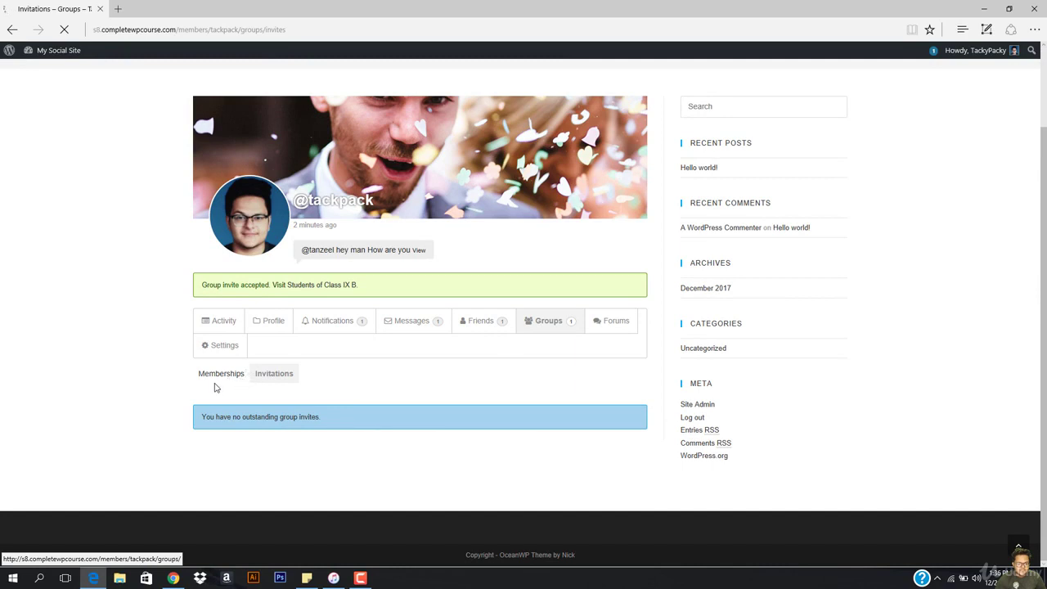
scroll(294, 360, down, 2)
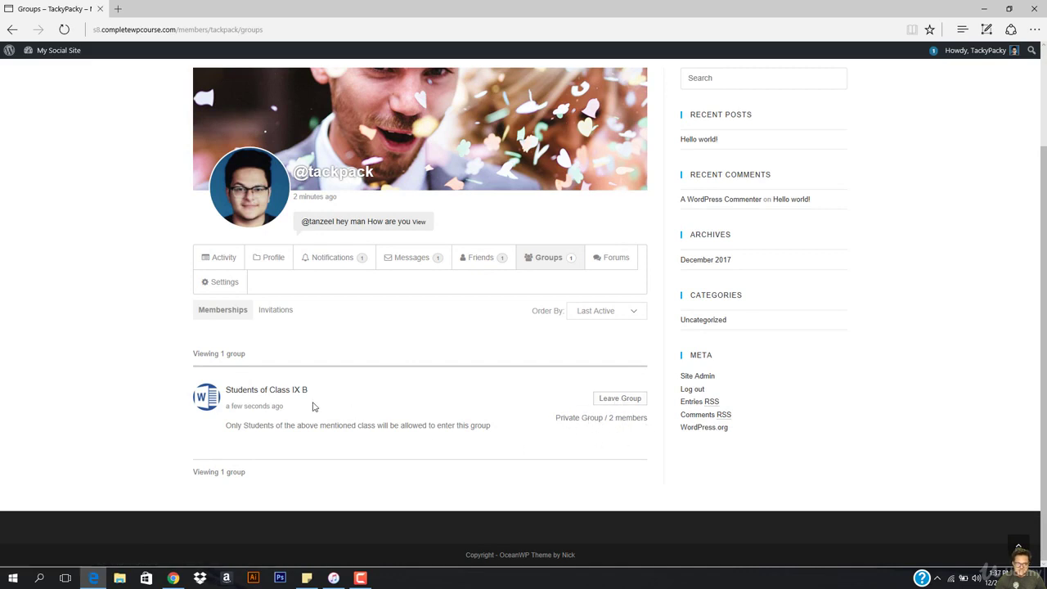
click(276, 390)
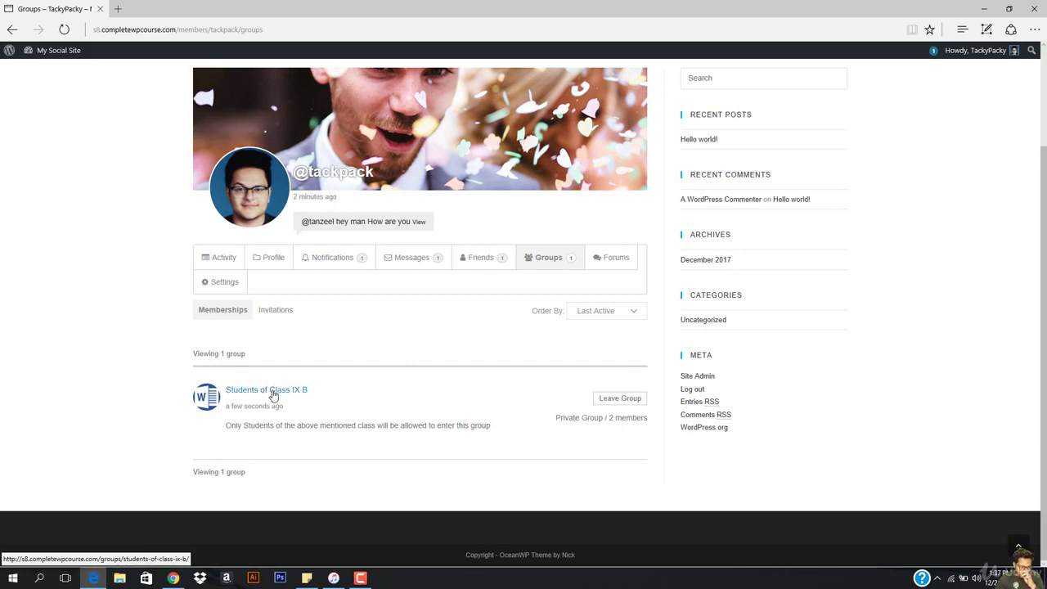
click(273, 395)
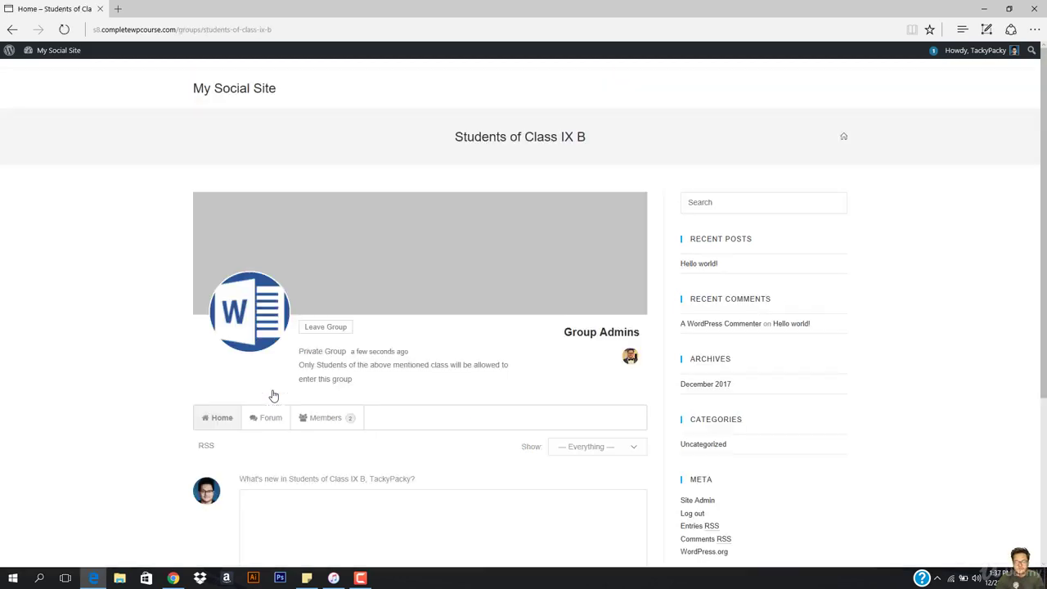
- Post the update "AHAHAHAHA I like this Buddy Press plugin *-*" in the group
click(348, 488)
scroll(348, 488, down, 1)
scroll(347, 488, down, 3)
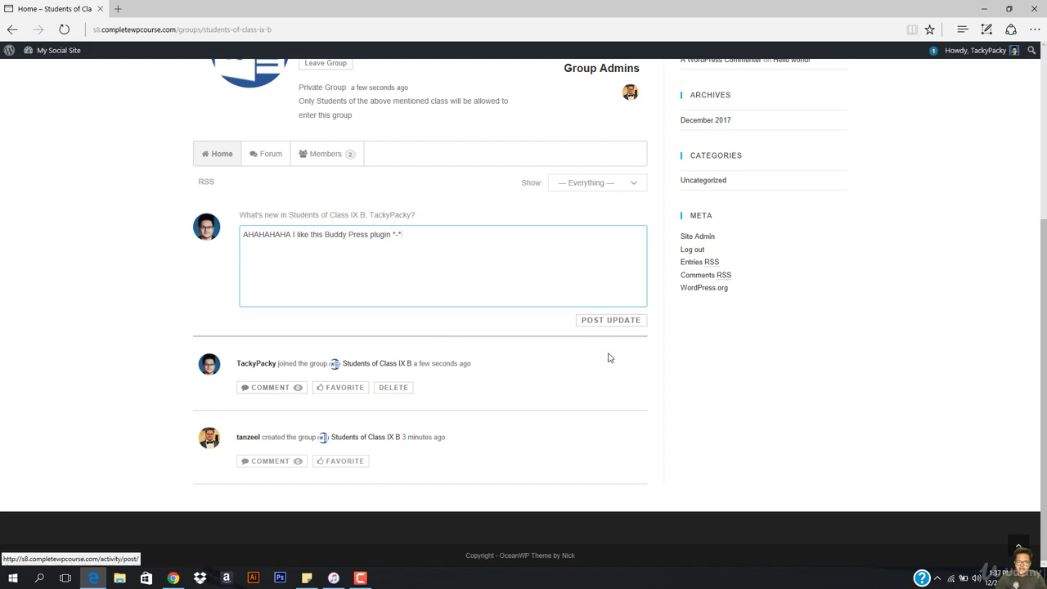
click(619, 320)
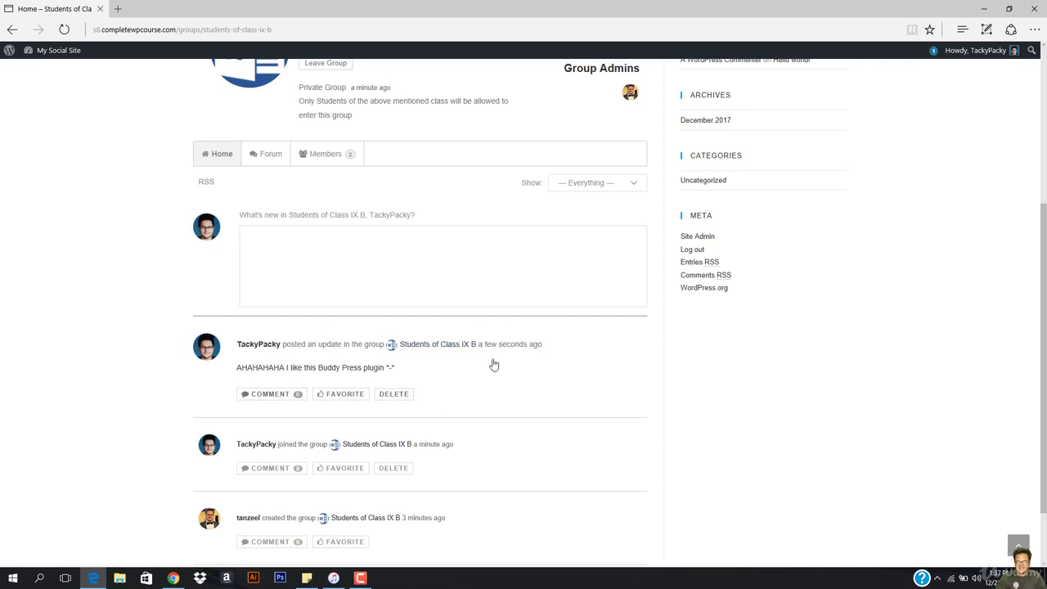
scroll(491, 365, down, 1)
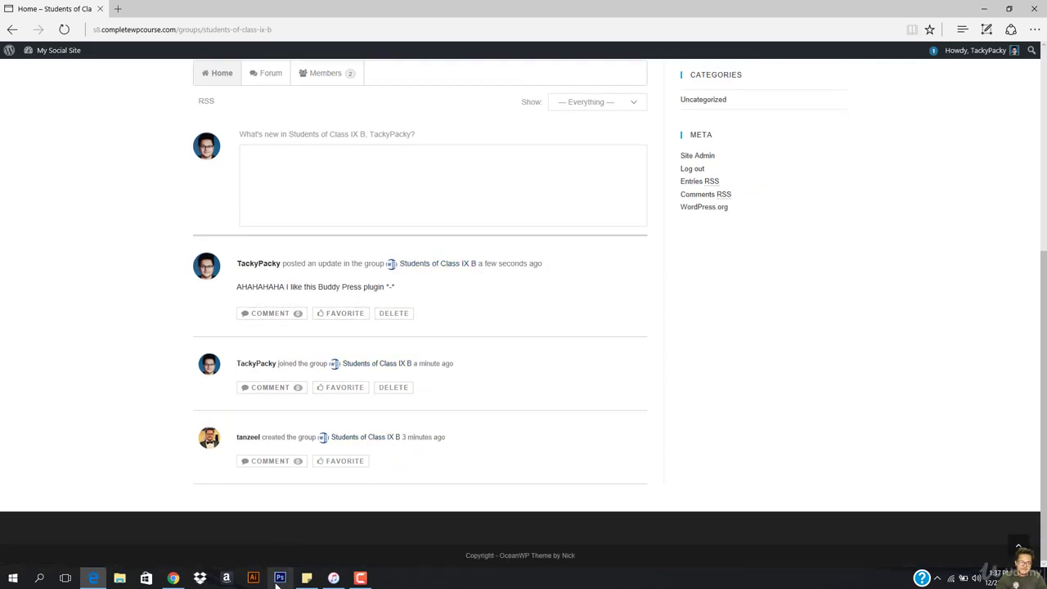
- Switch to Chrome, open the group's home page and mark the other member's plugin update as a favorite
click(173, 579)
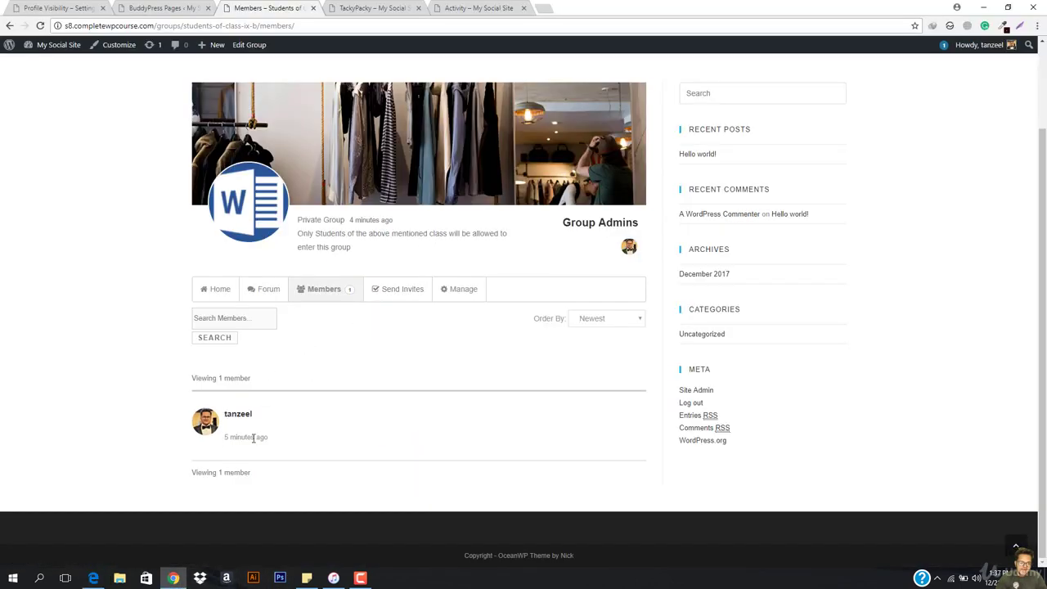
click(216, 289)
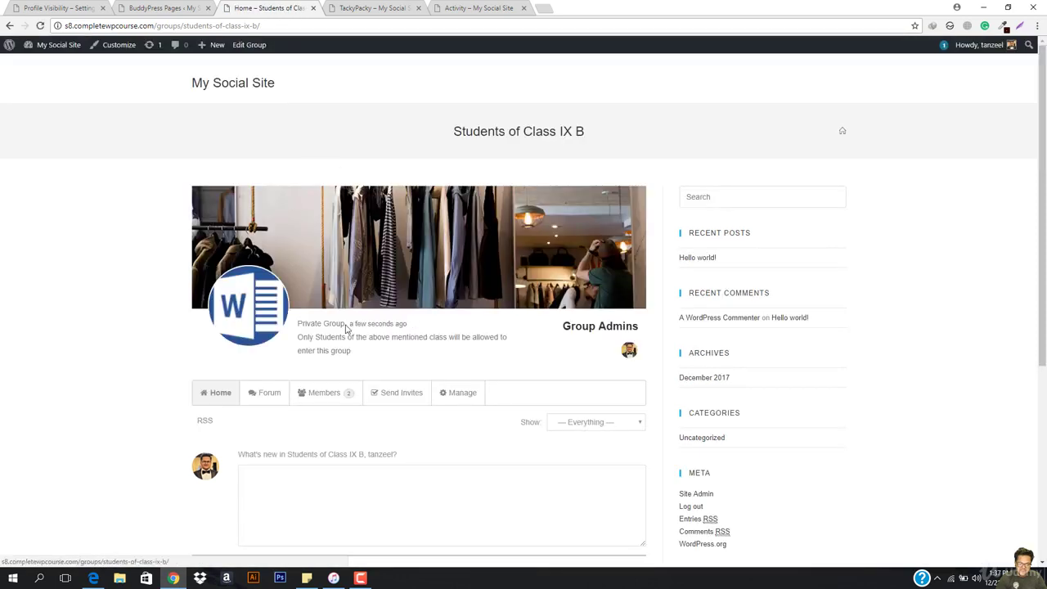
scroll(352, 328, down, 4)
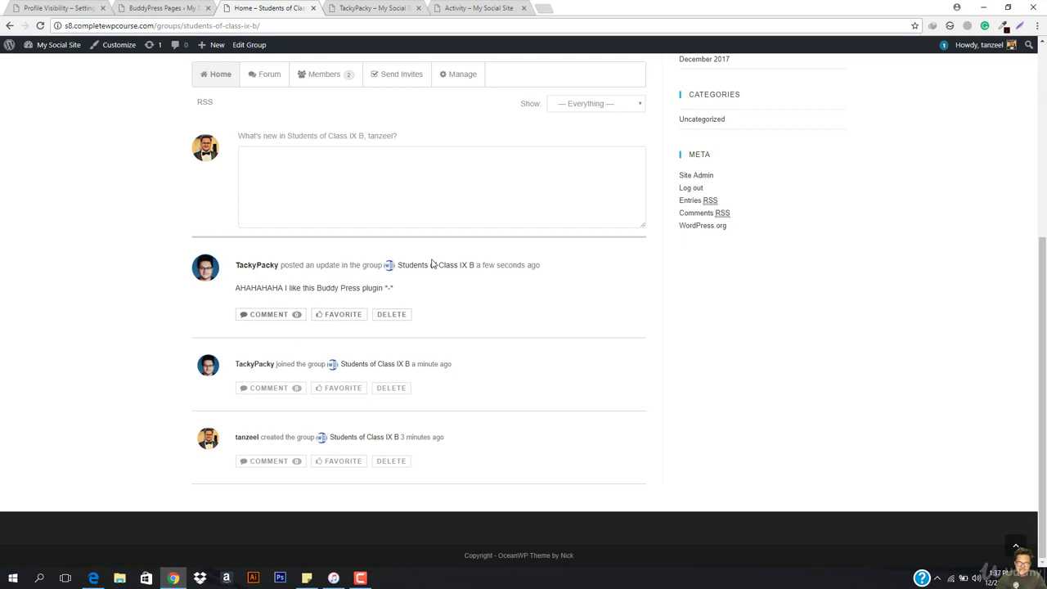
mouse_move(945, 45)
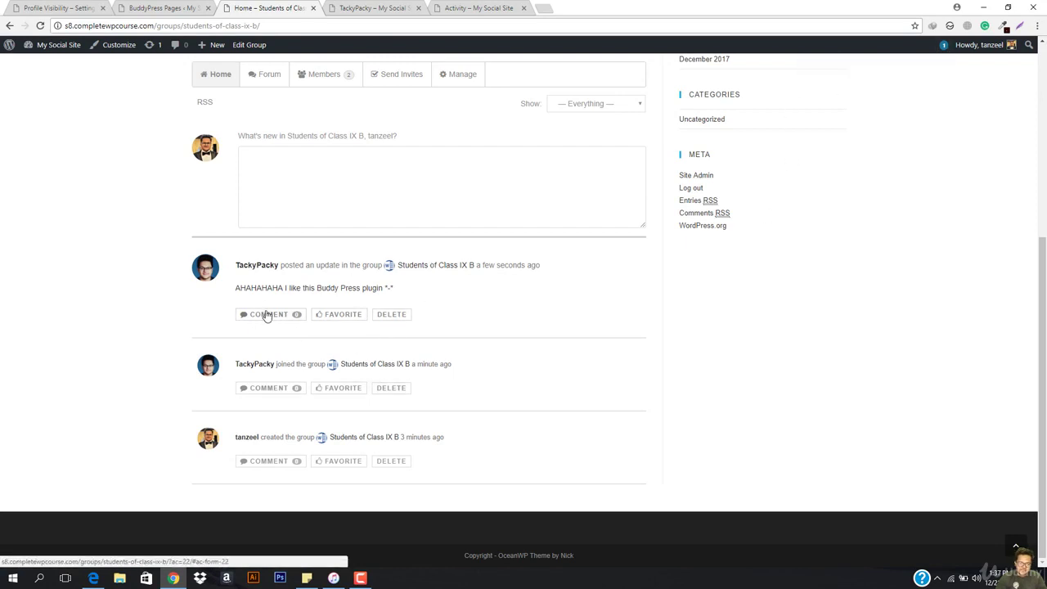
click(346, 316)
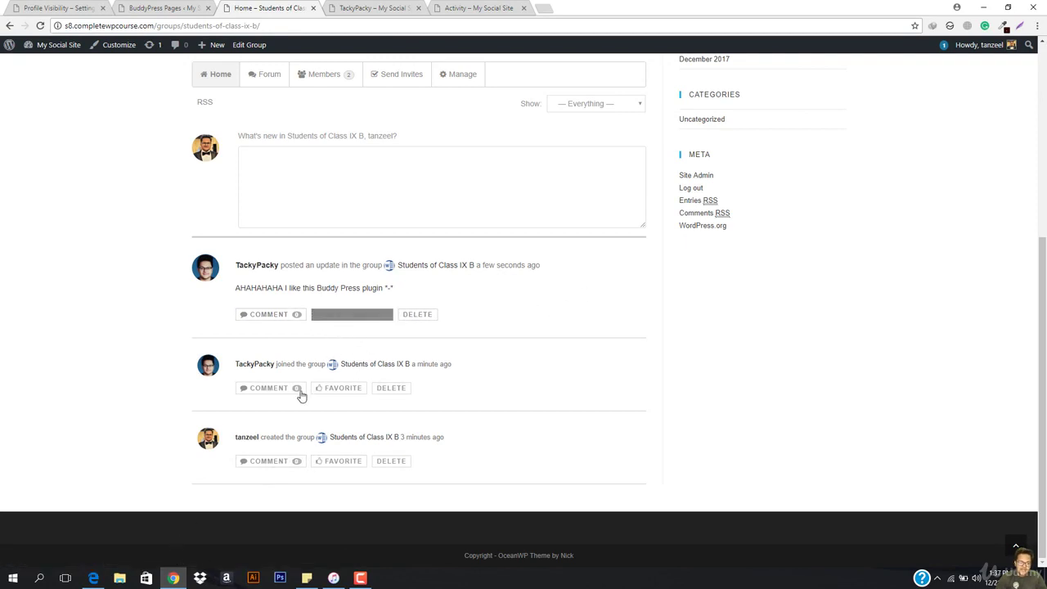
- Post the comment "AHAHAHAH Same here" on the other member's update
click(271, 315)
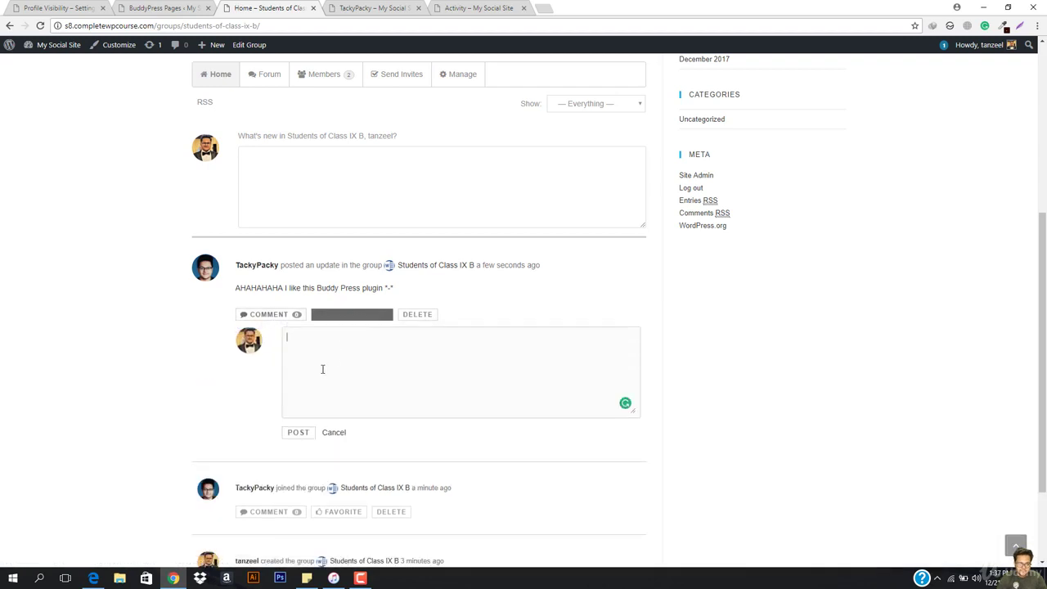
text(AHAHAHAH Same here)
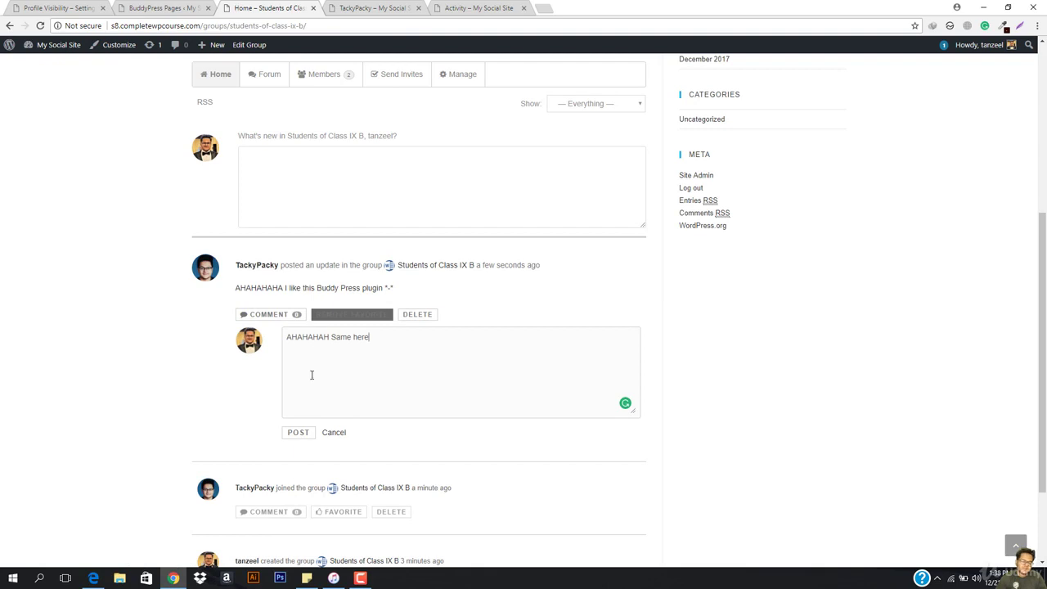
click(296, 435)
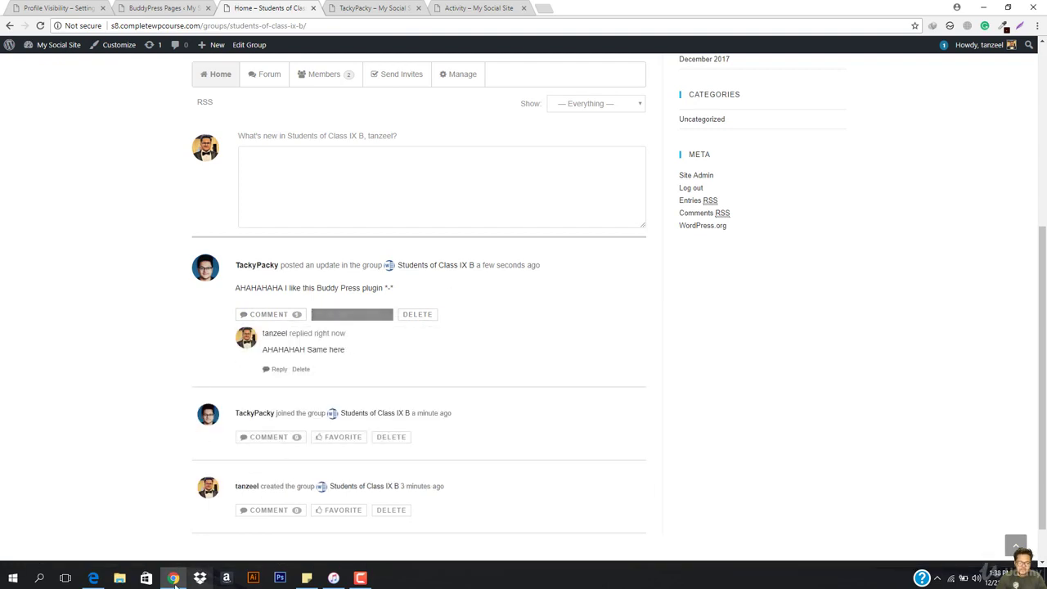
- Switch to Edge, open the site's home page and check the member's notifications for the new comment
click(94, 578)
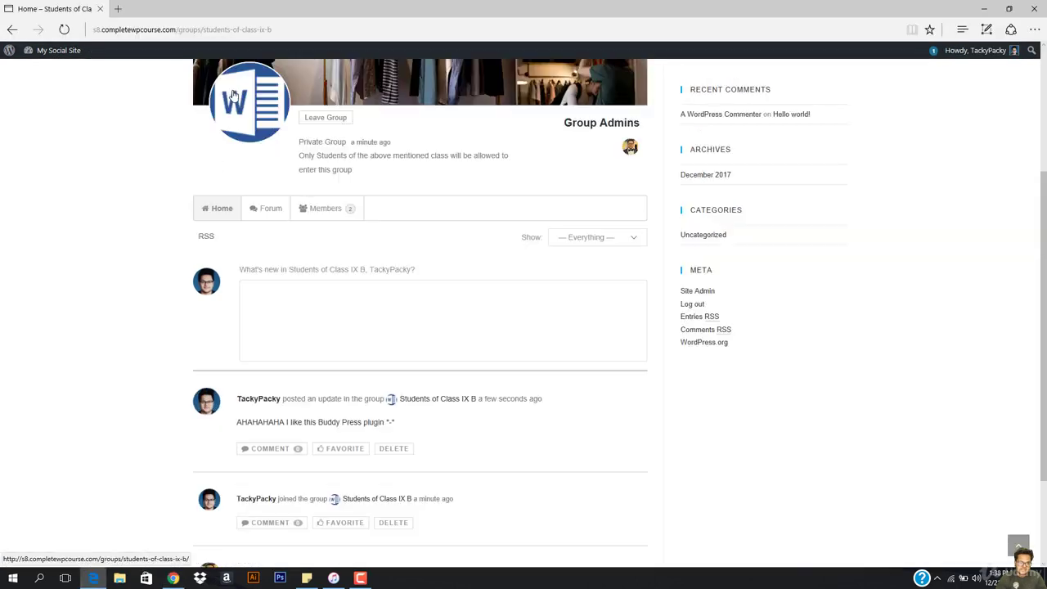
scroll(233, 96, up, 3)
click(255, 85)
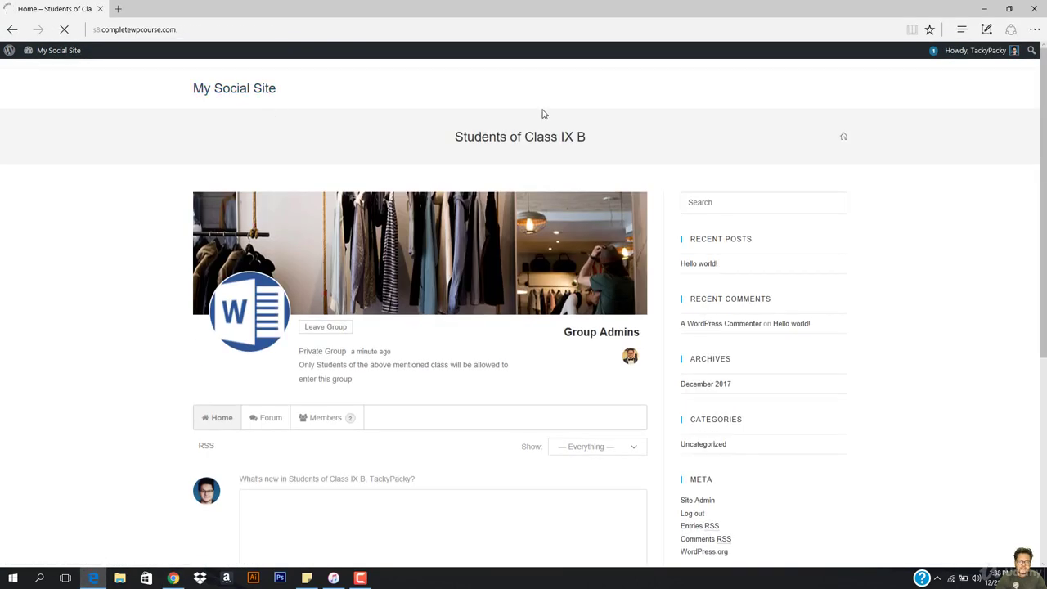
mouse_move(931, 56)
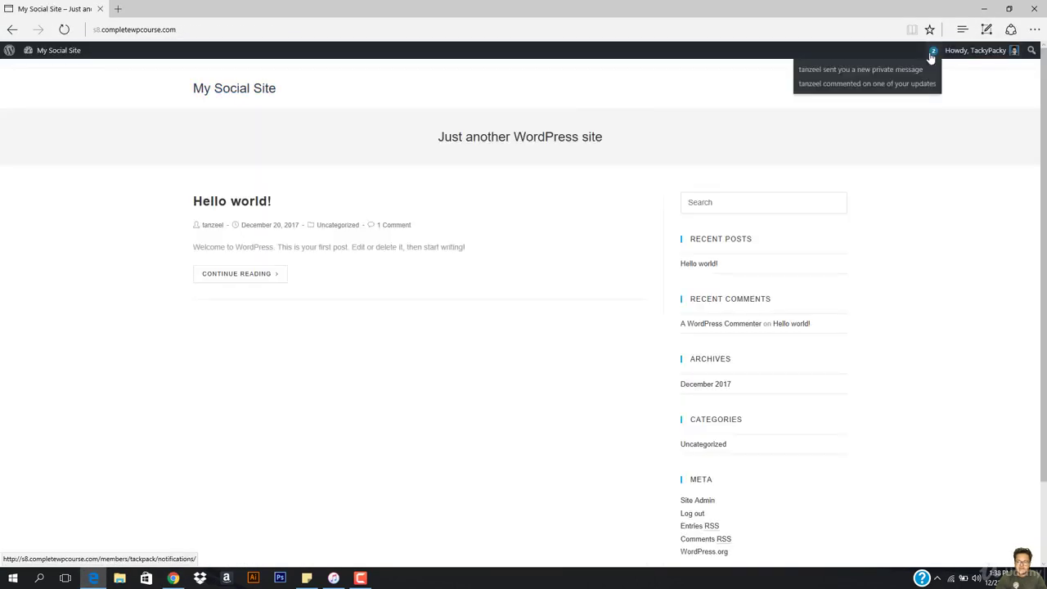
- Open the new comment notification, post the reply "p" to the other member's comment, and return to the site's home page
click(858, 85)
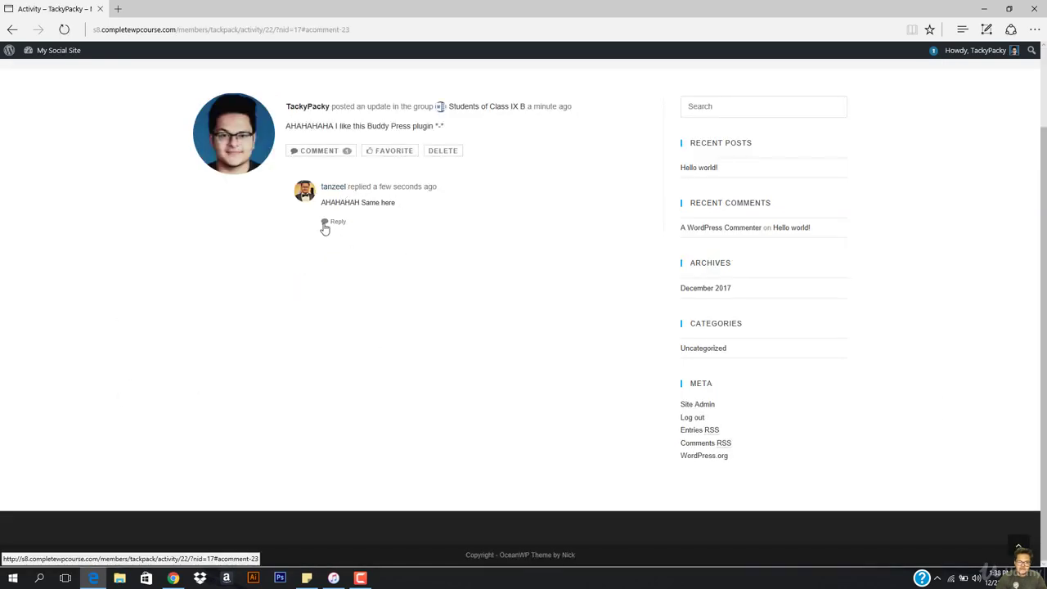
click(326, 227)
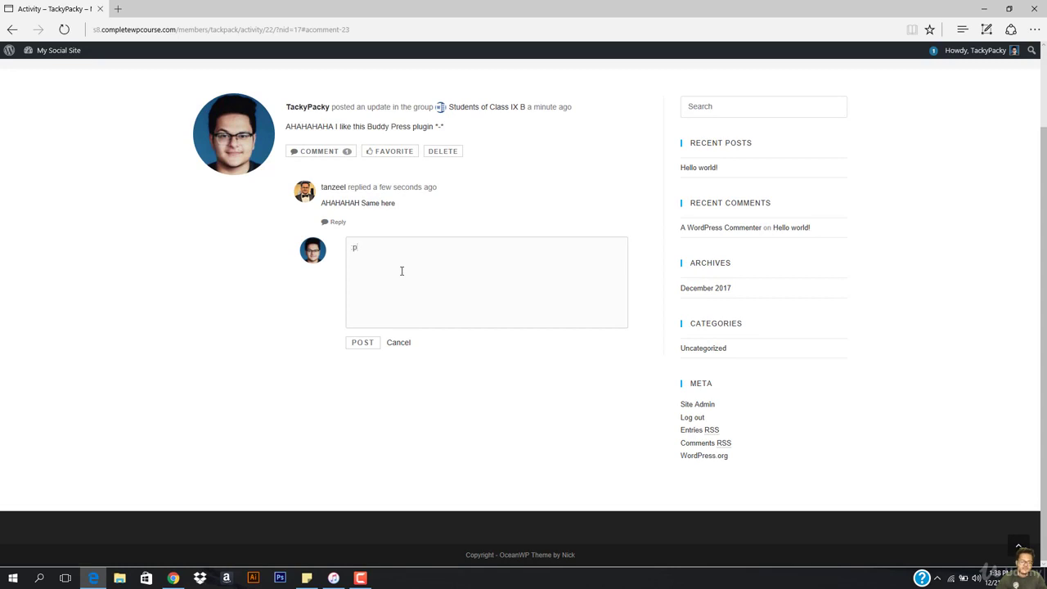
click(348, 346)
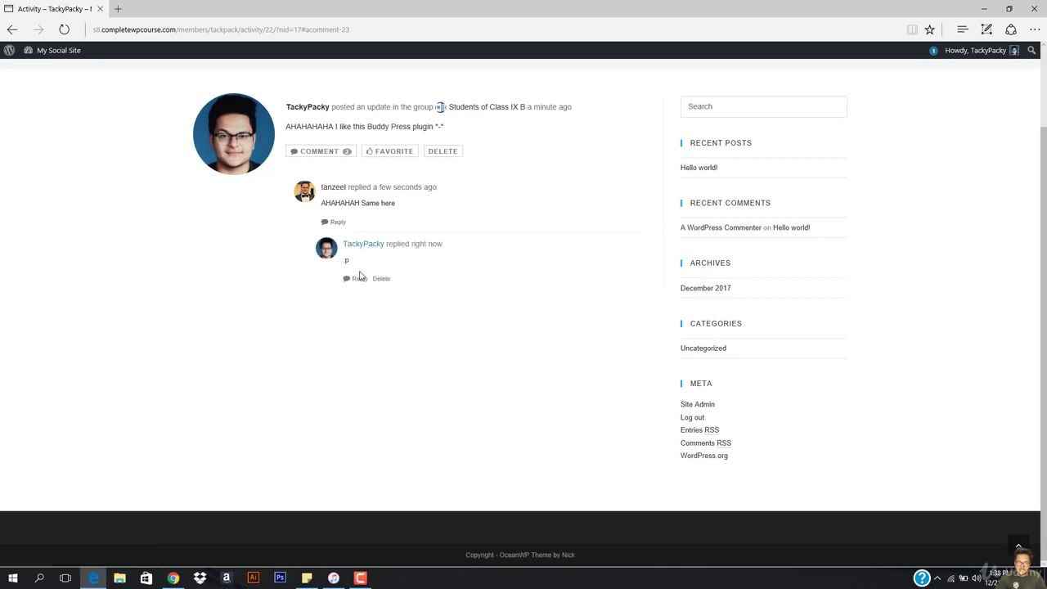
scroll(350, 265, up, 2)
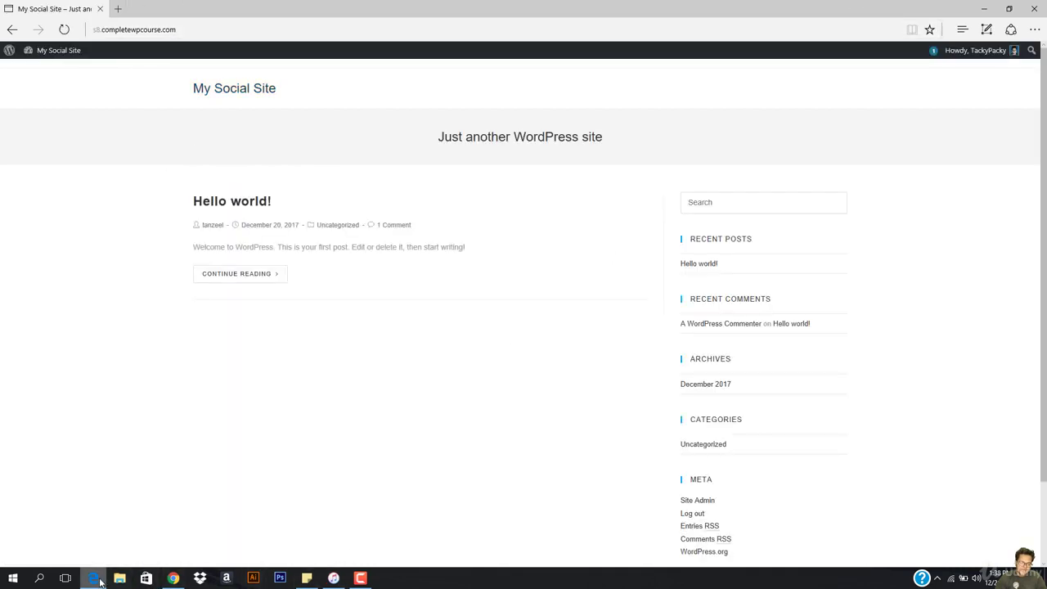
- Switch to Chrome and, in the BuddyPress options, allow activity stream commenting on blog and forum posts
click(174, 579)
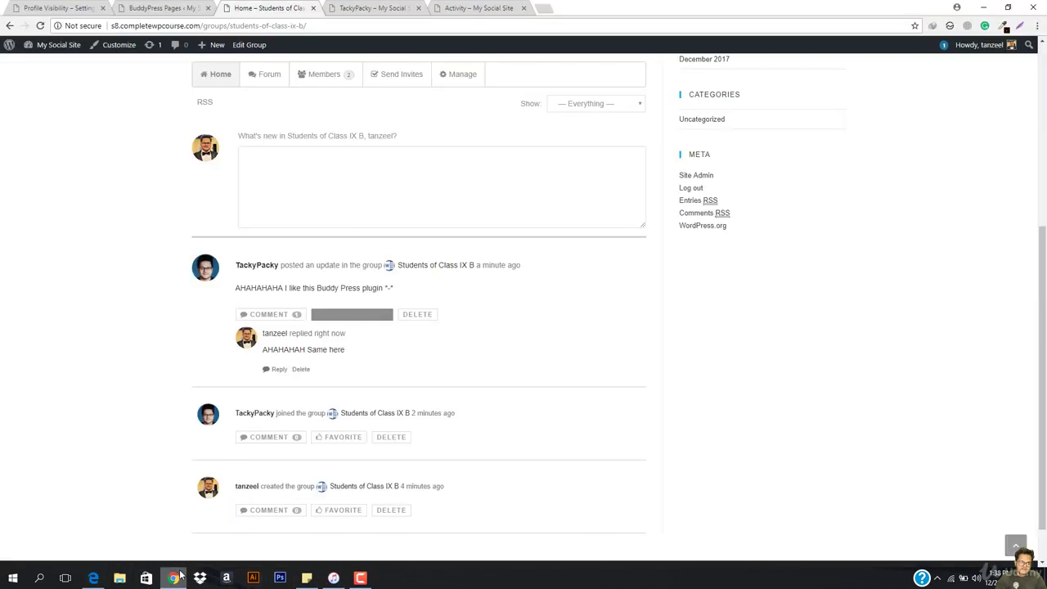
click(170, 7)
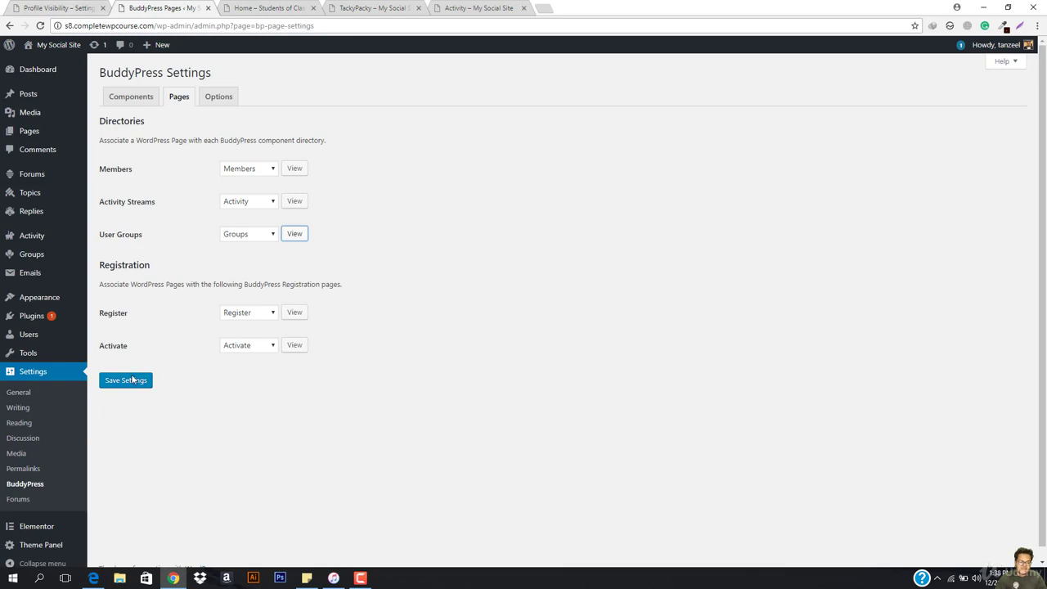
click(218, 98)
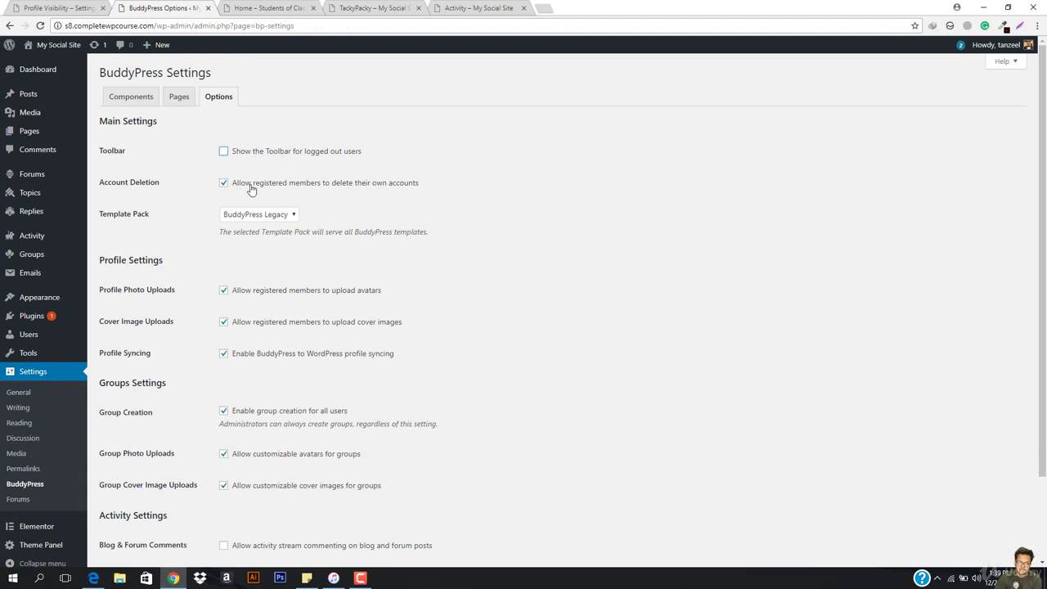
scroll(148, 302, down, 2)
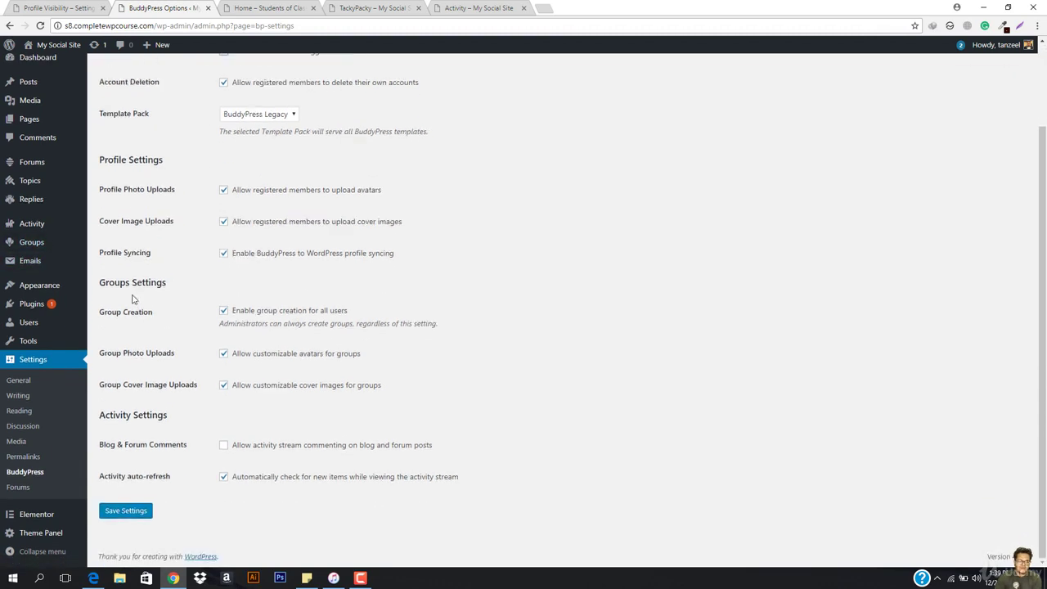
scroll(205, 213, up, 2)
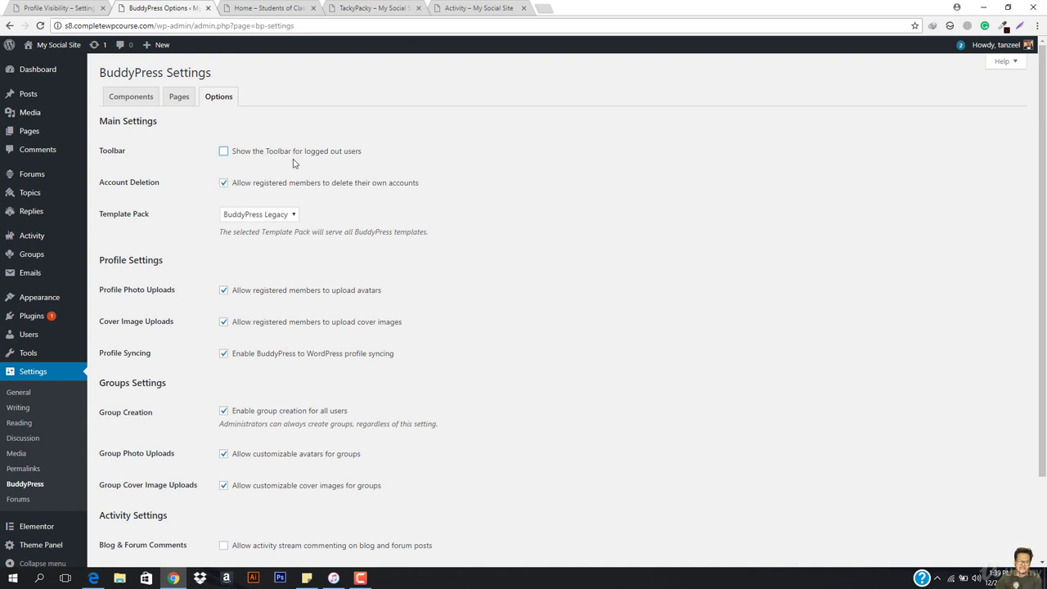
scroll(306, 231, down, 1)
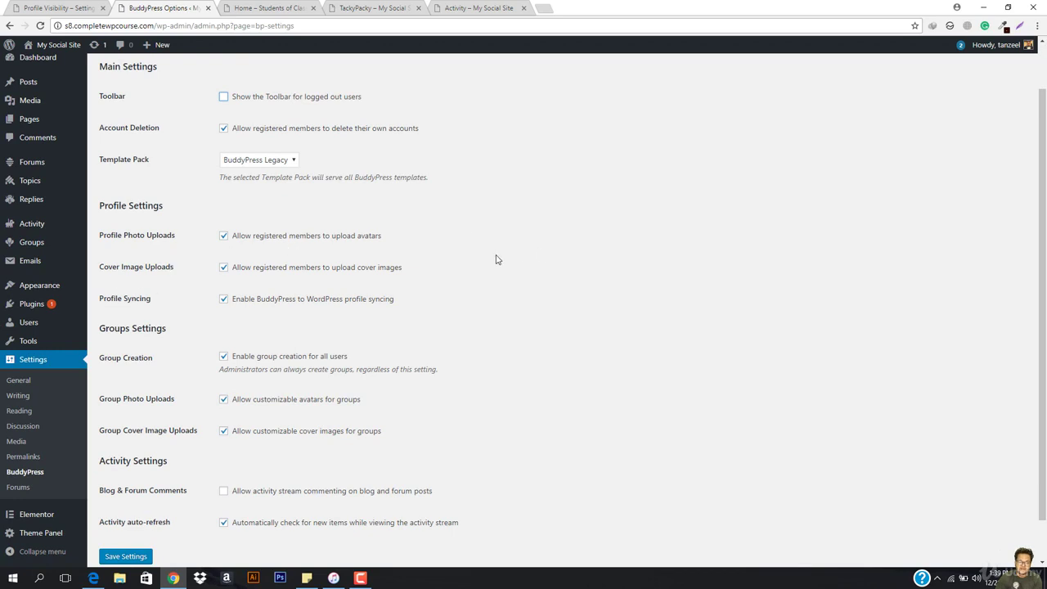
scroll(352, 307, down, 1)
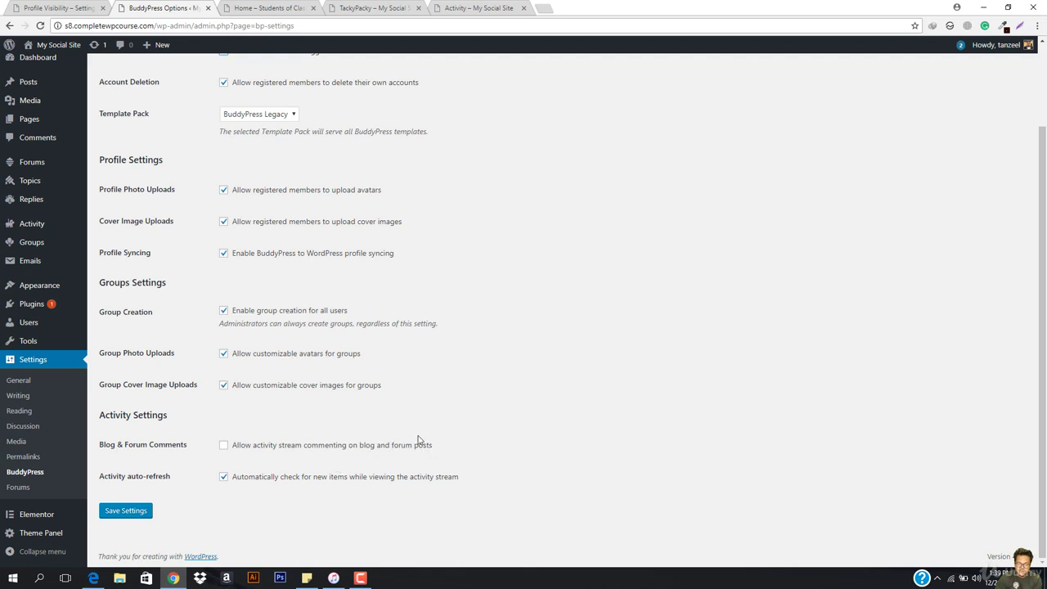
click(224, 445)
- Check the open profile visibility and group home pages, and save the BuddyPress options
click(74, 6)
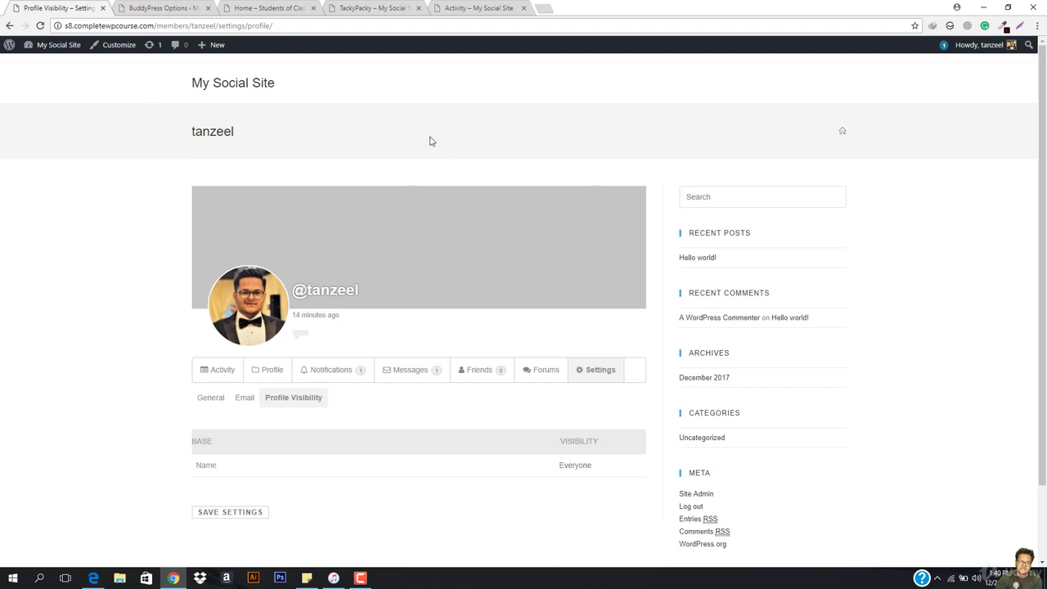
click(275, 5)
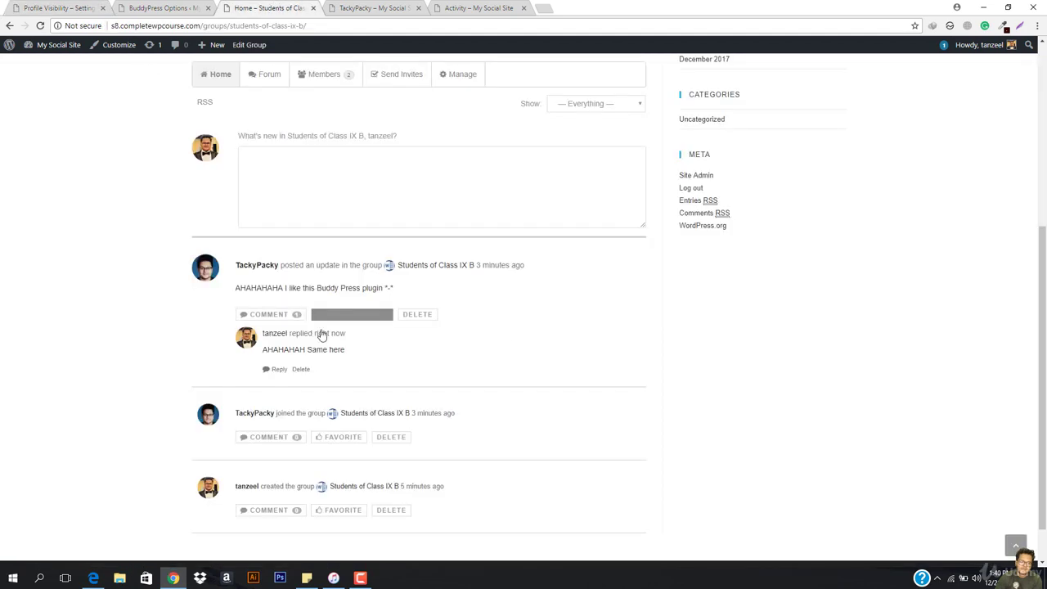
click(156, 8)
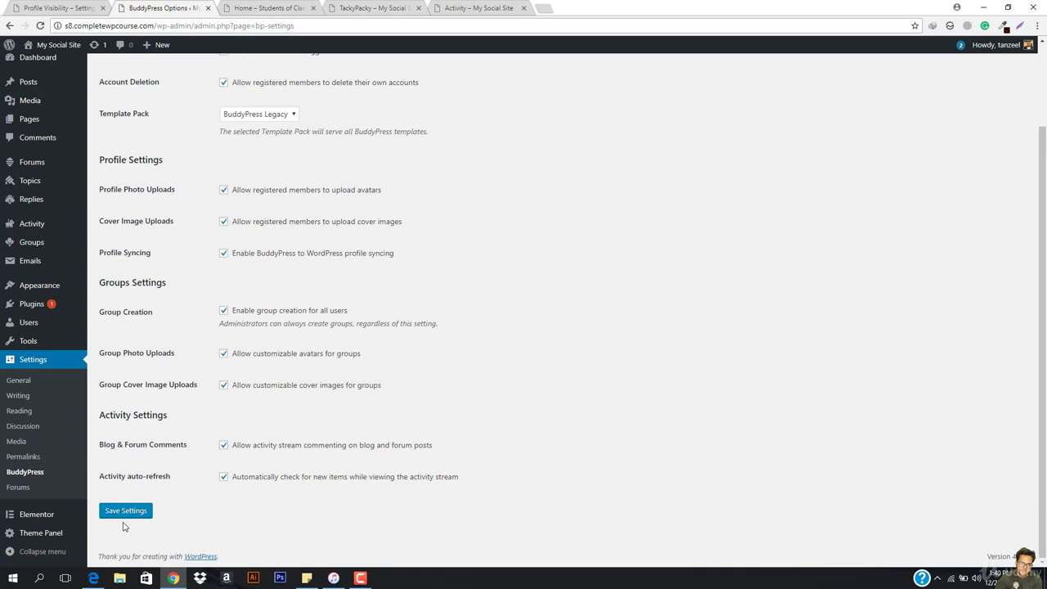
click(130, 510)
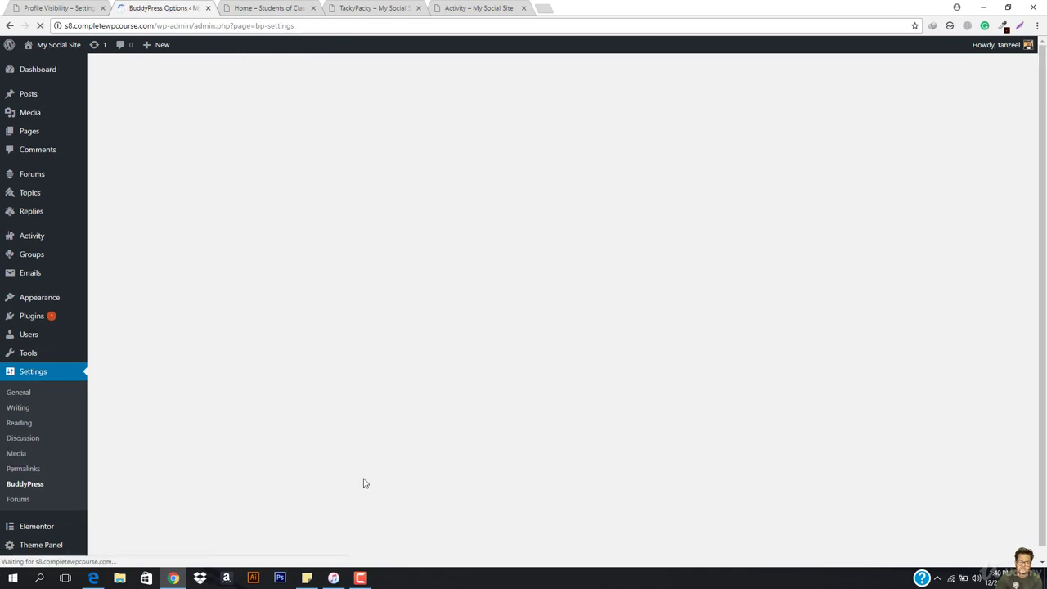
scroll(278, 500, down, 3)
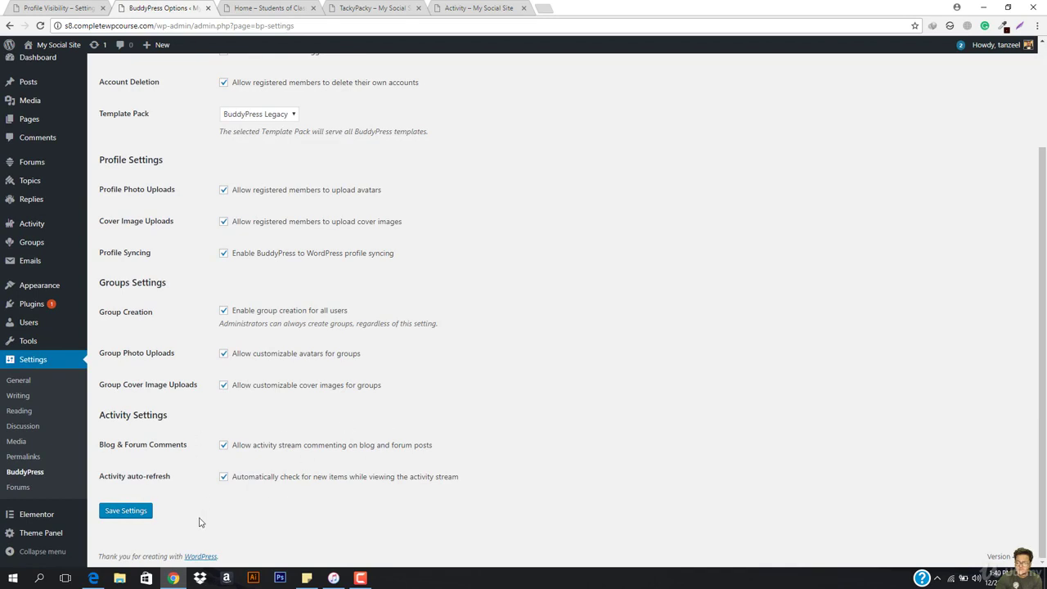
scroll(254, 281, up, 2)
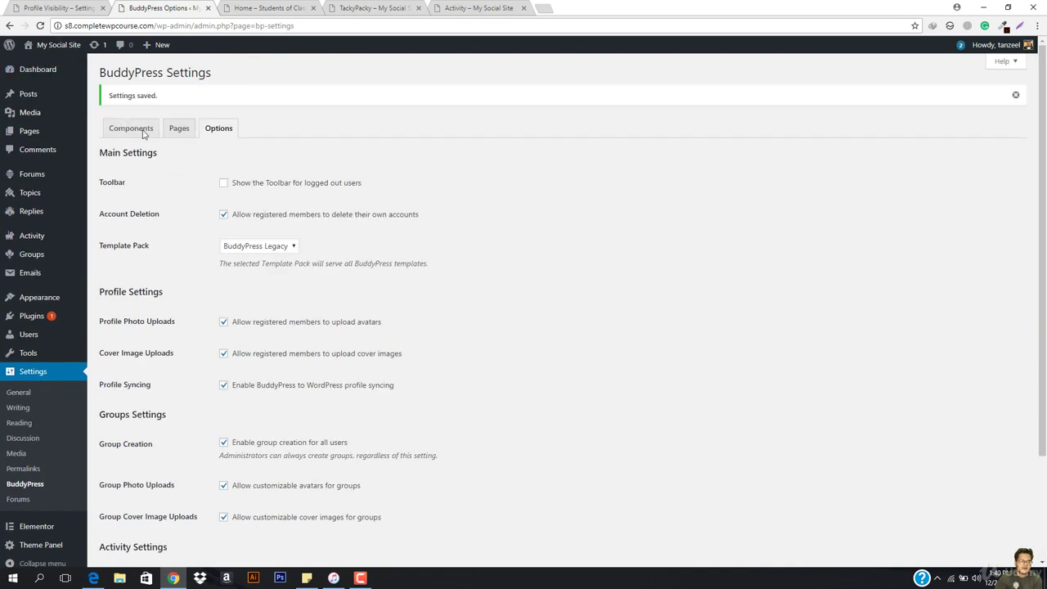
scroll(94, 404, down, 2)
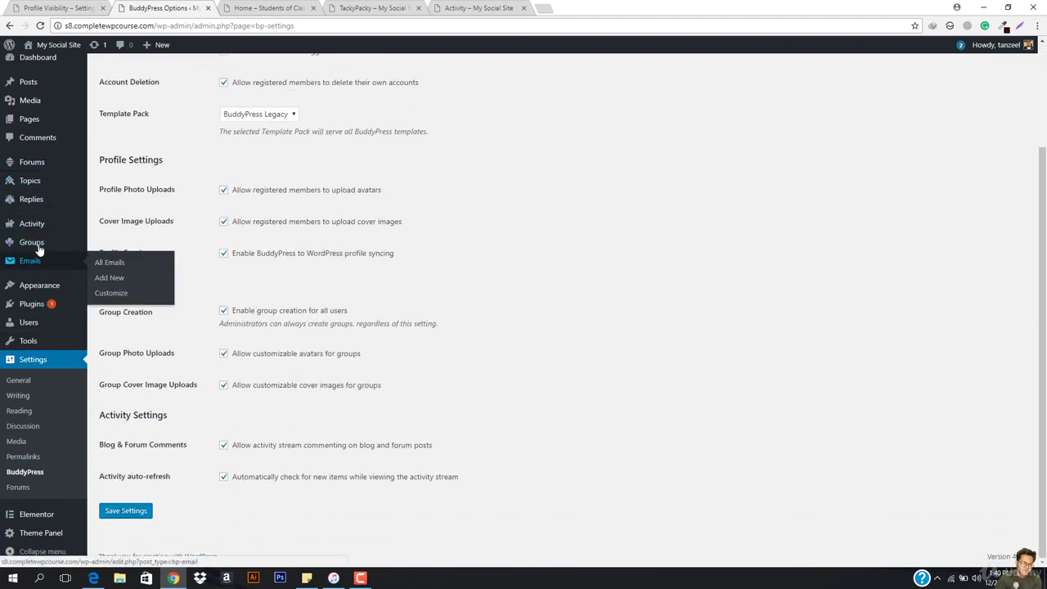
scroll(243, 136, up, 2)
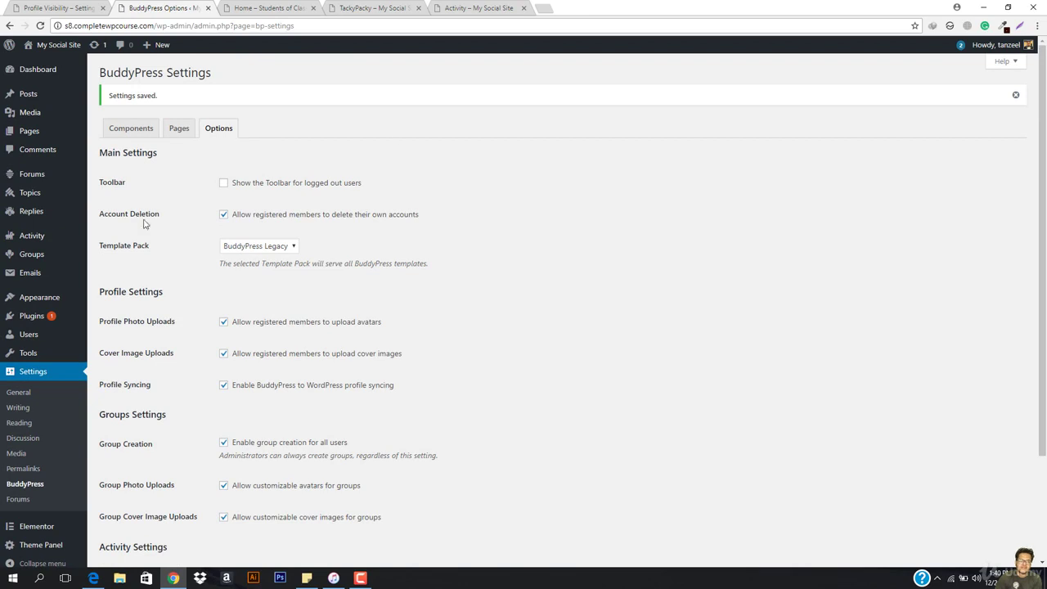